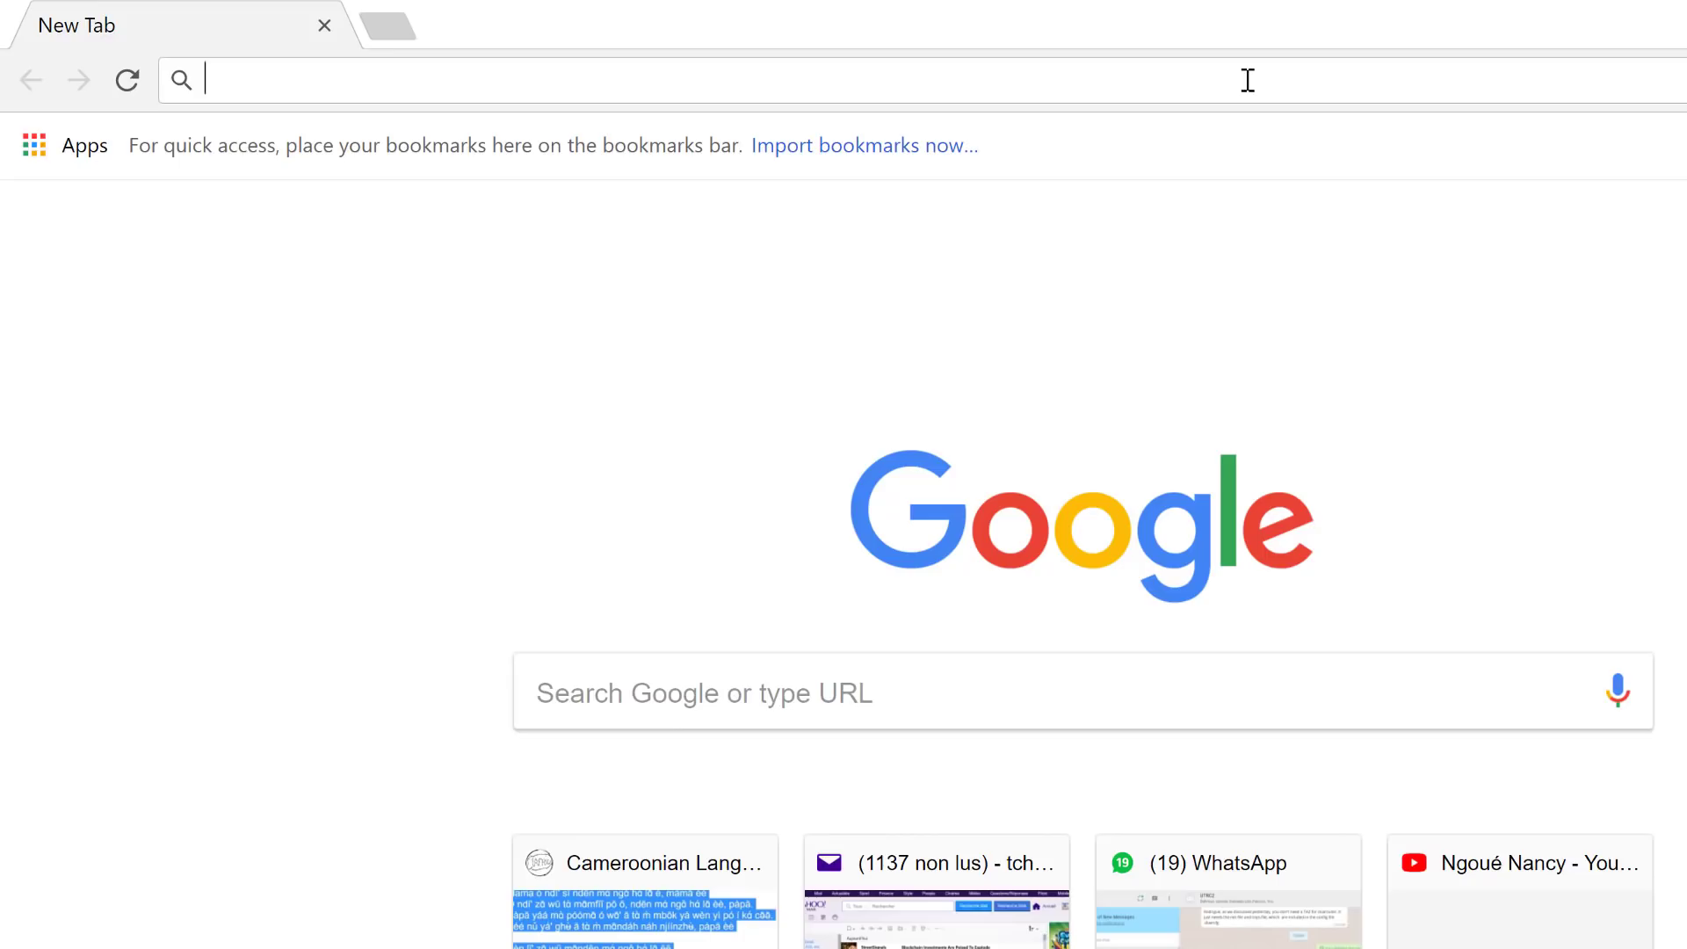
# Search the web for 'open street maps' and go to the OpenStreetMap website
pyautogui.write('open street maps')
pyautogui.press('Return')
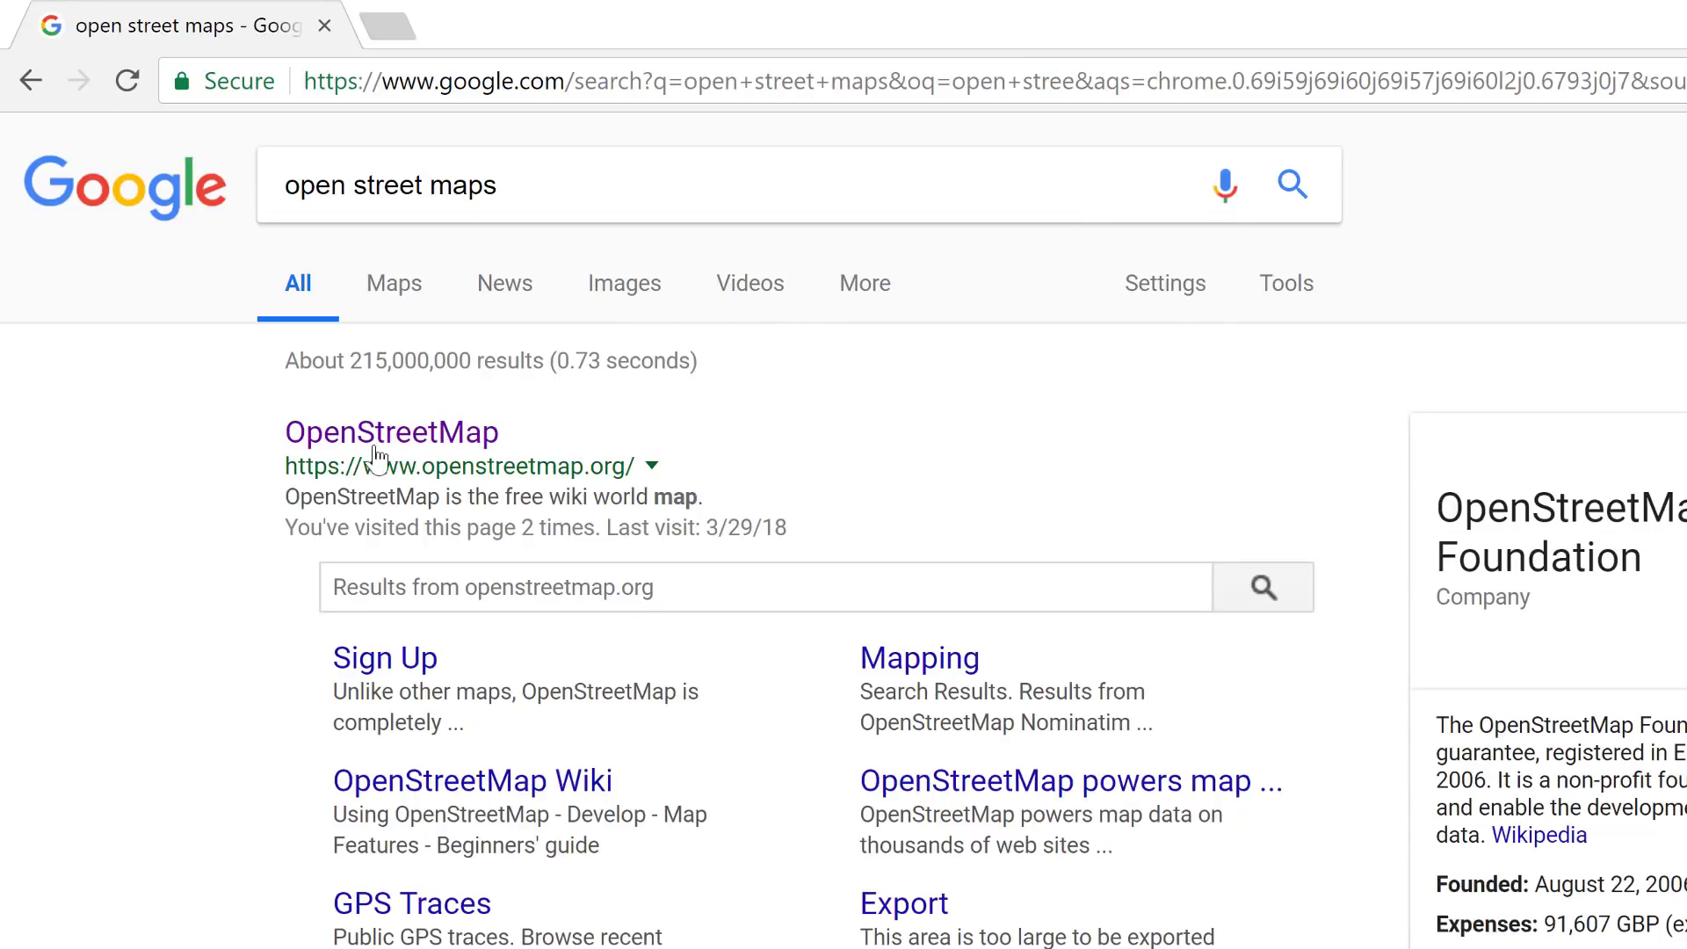
pyautogui.click(389, 455)
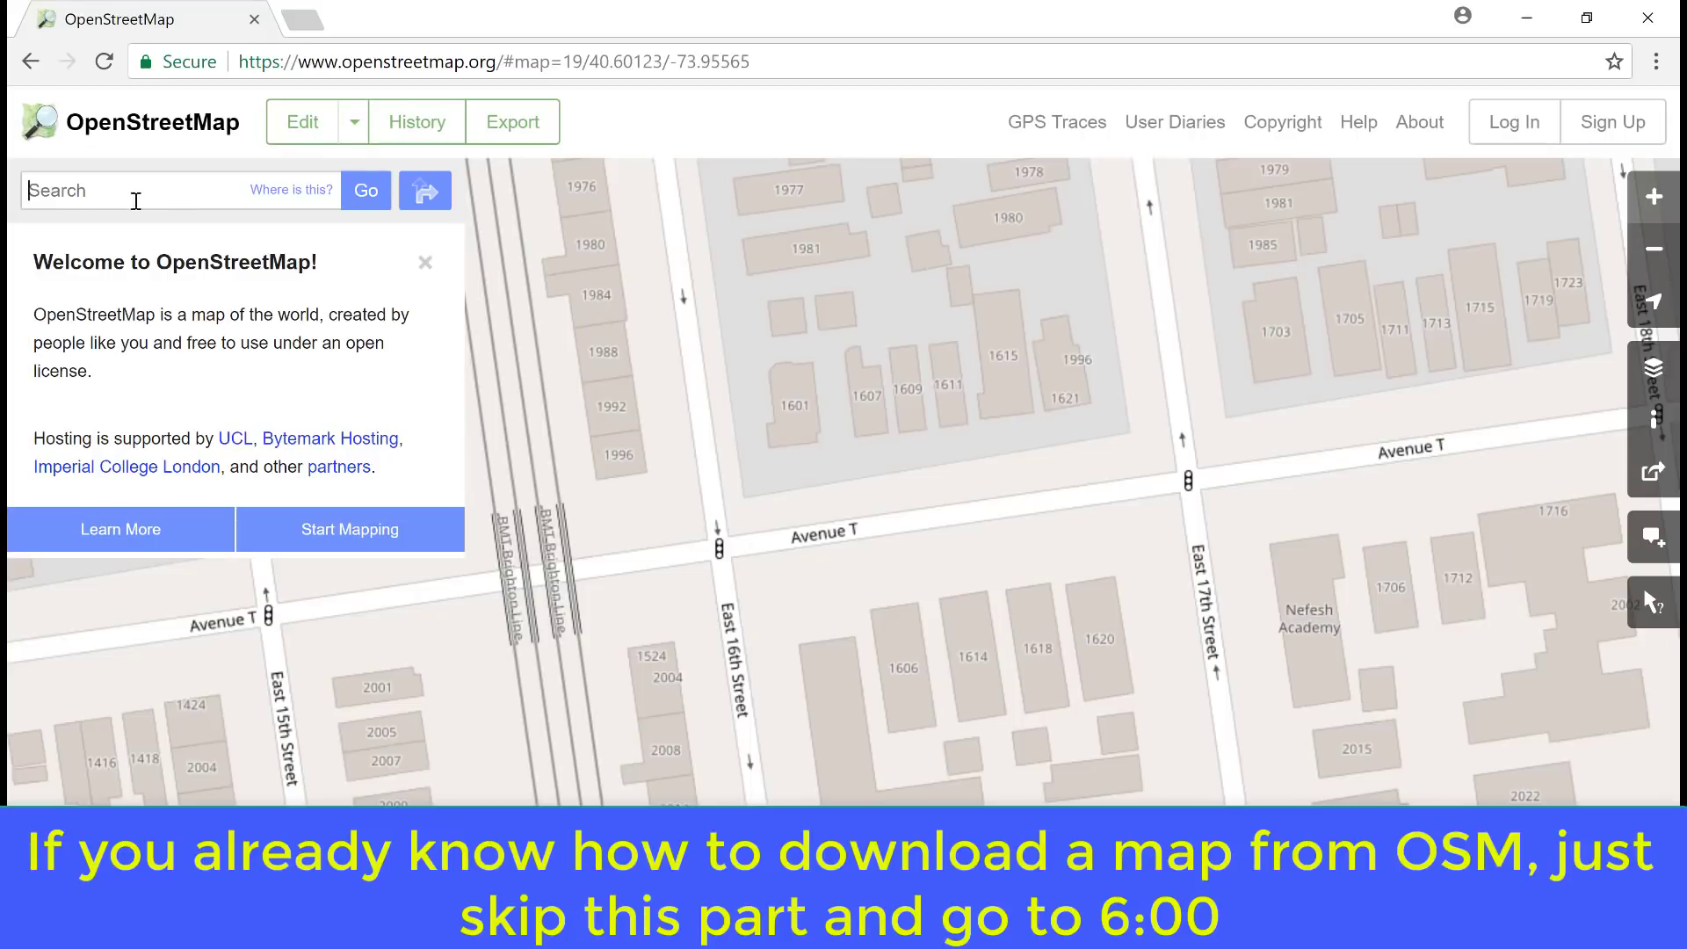
# Search the map for 'new york' and open the New York City result
pyautogui.click(155, 190)
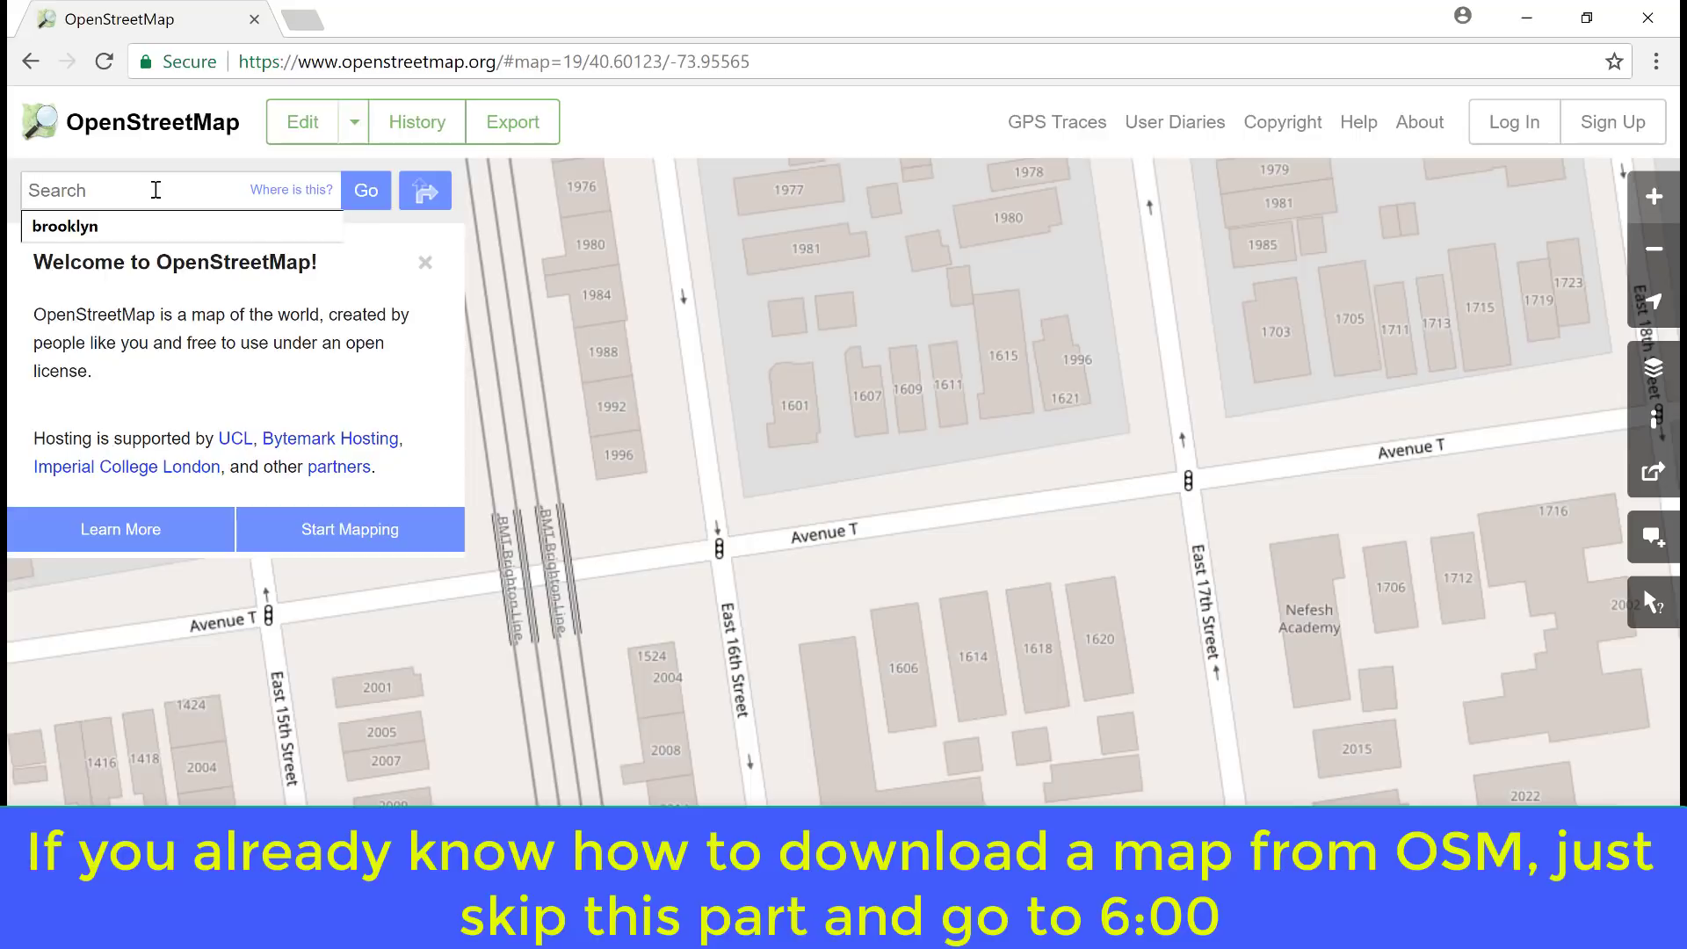
pyautogui.write('mahattan')
pyautogui.press('Return')
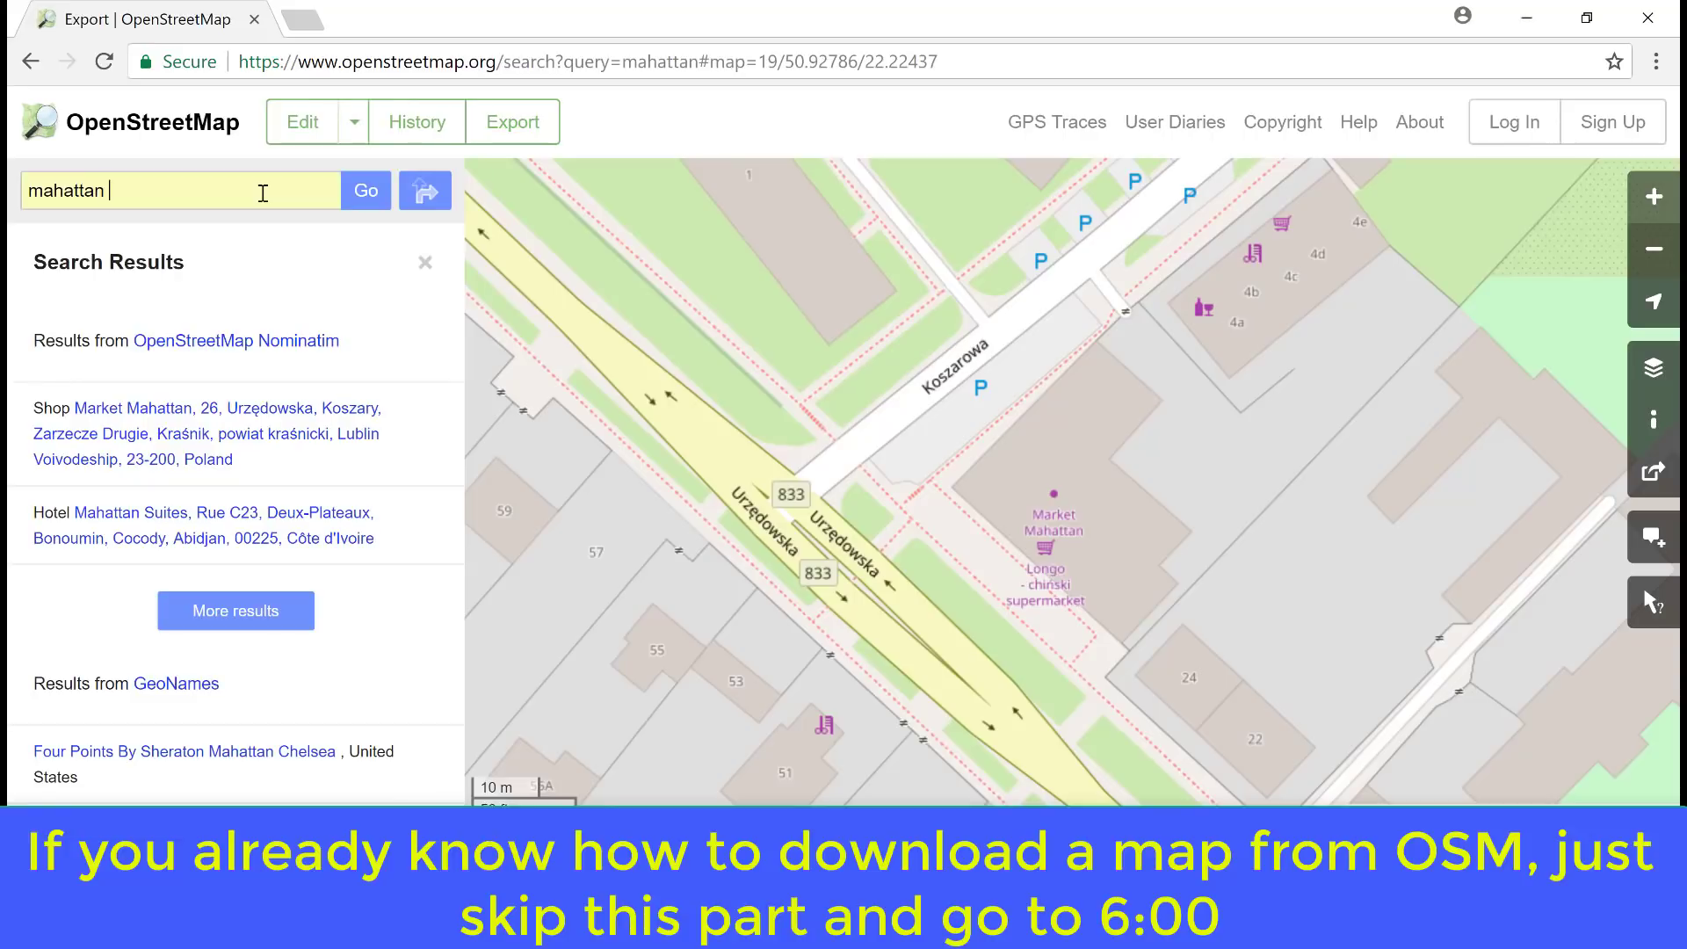
pyautogui.write('n')
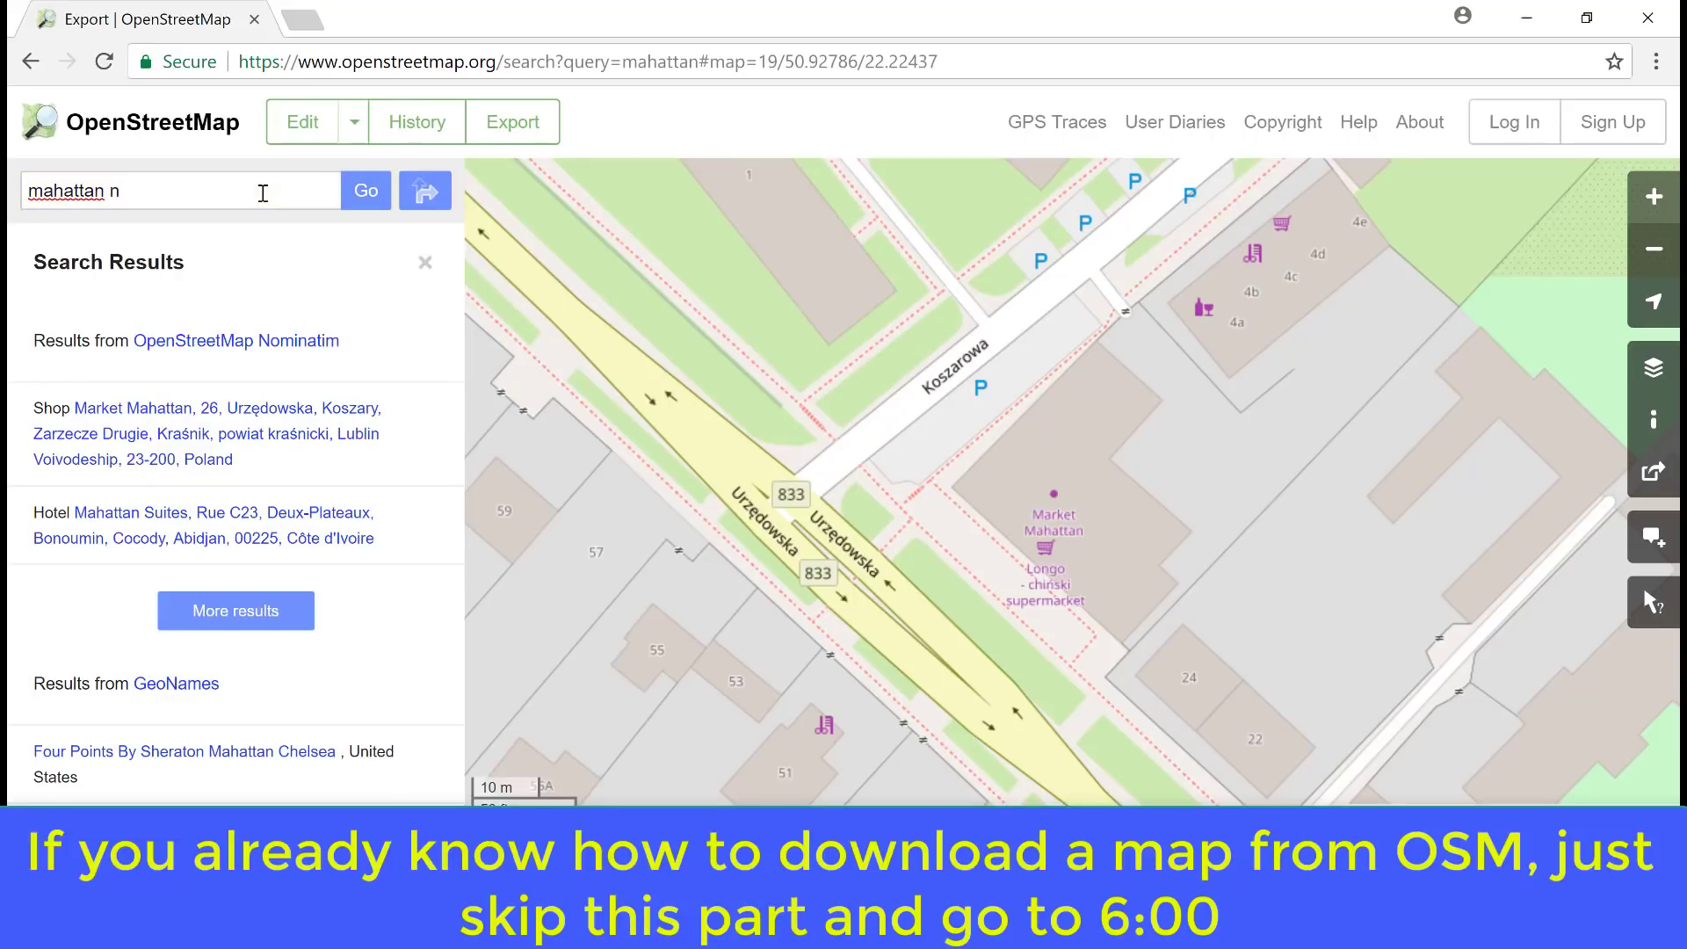
pyautogui.write('ew york')
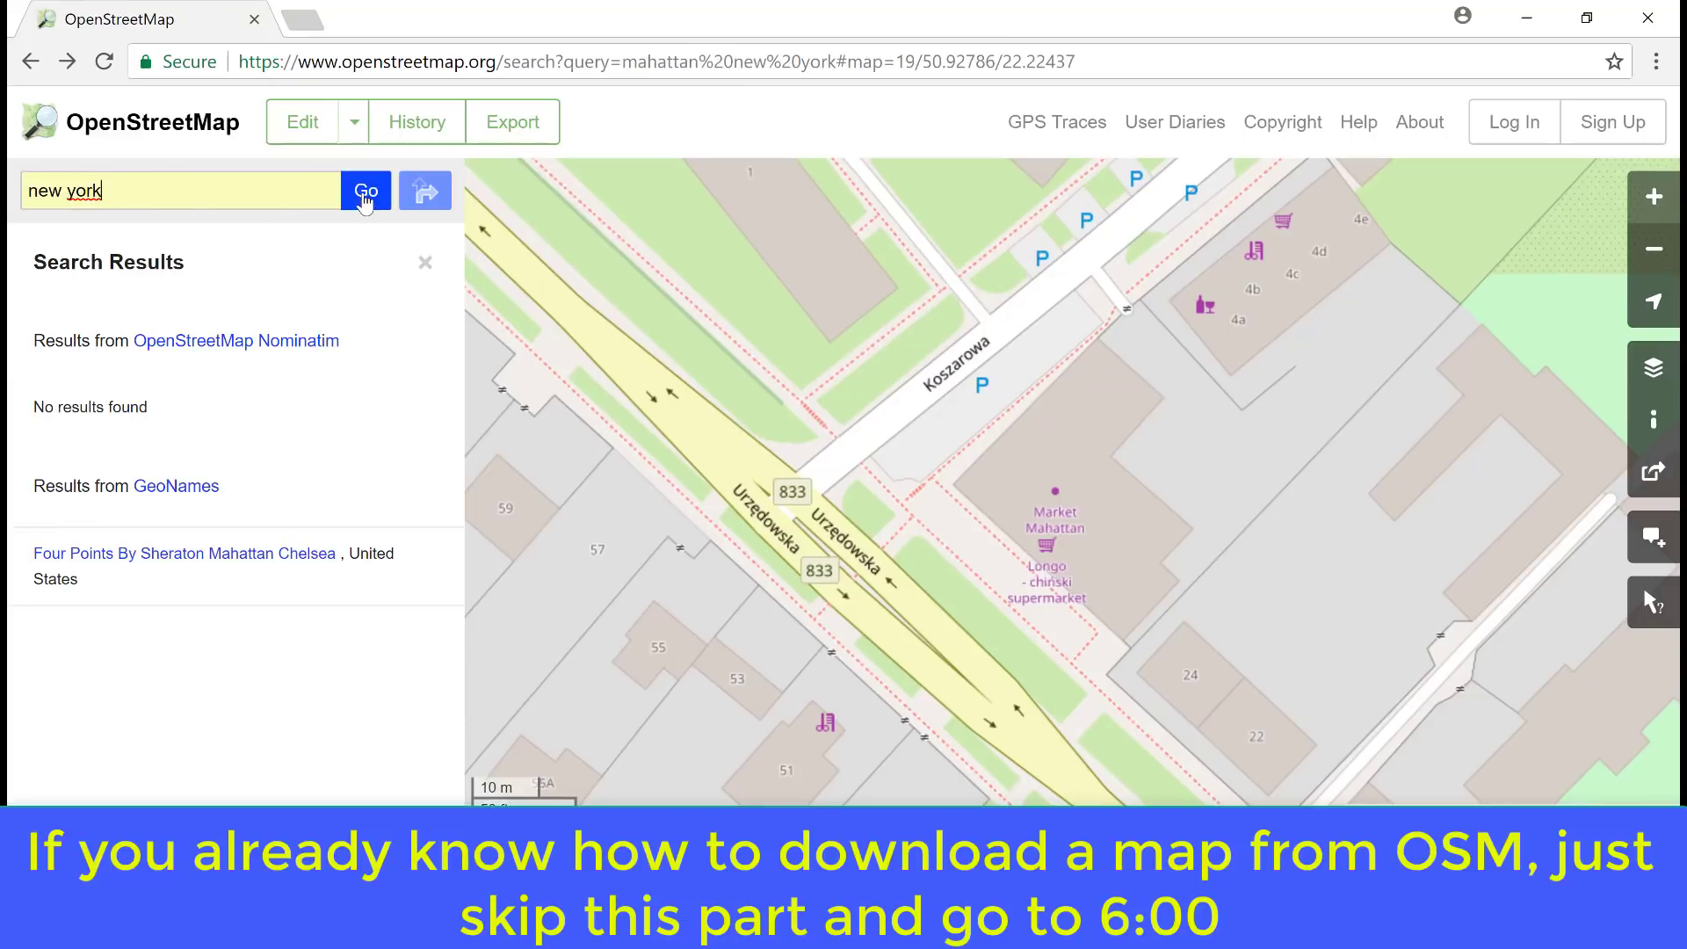
pyautogui.click(365, 194)
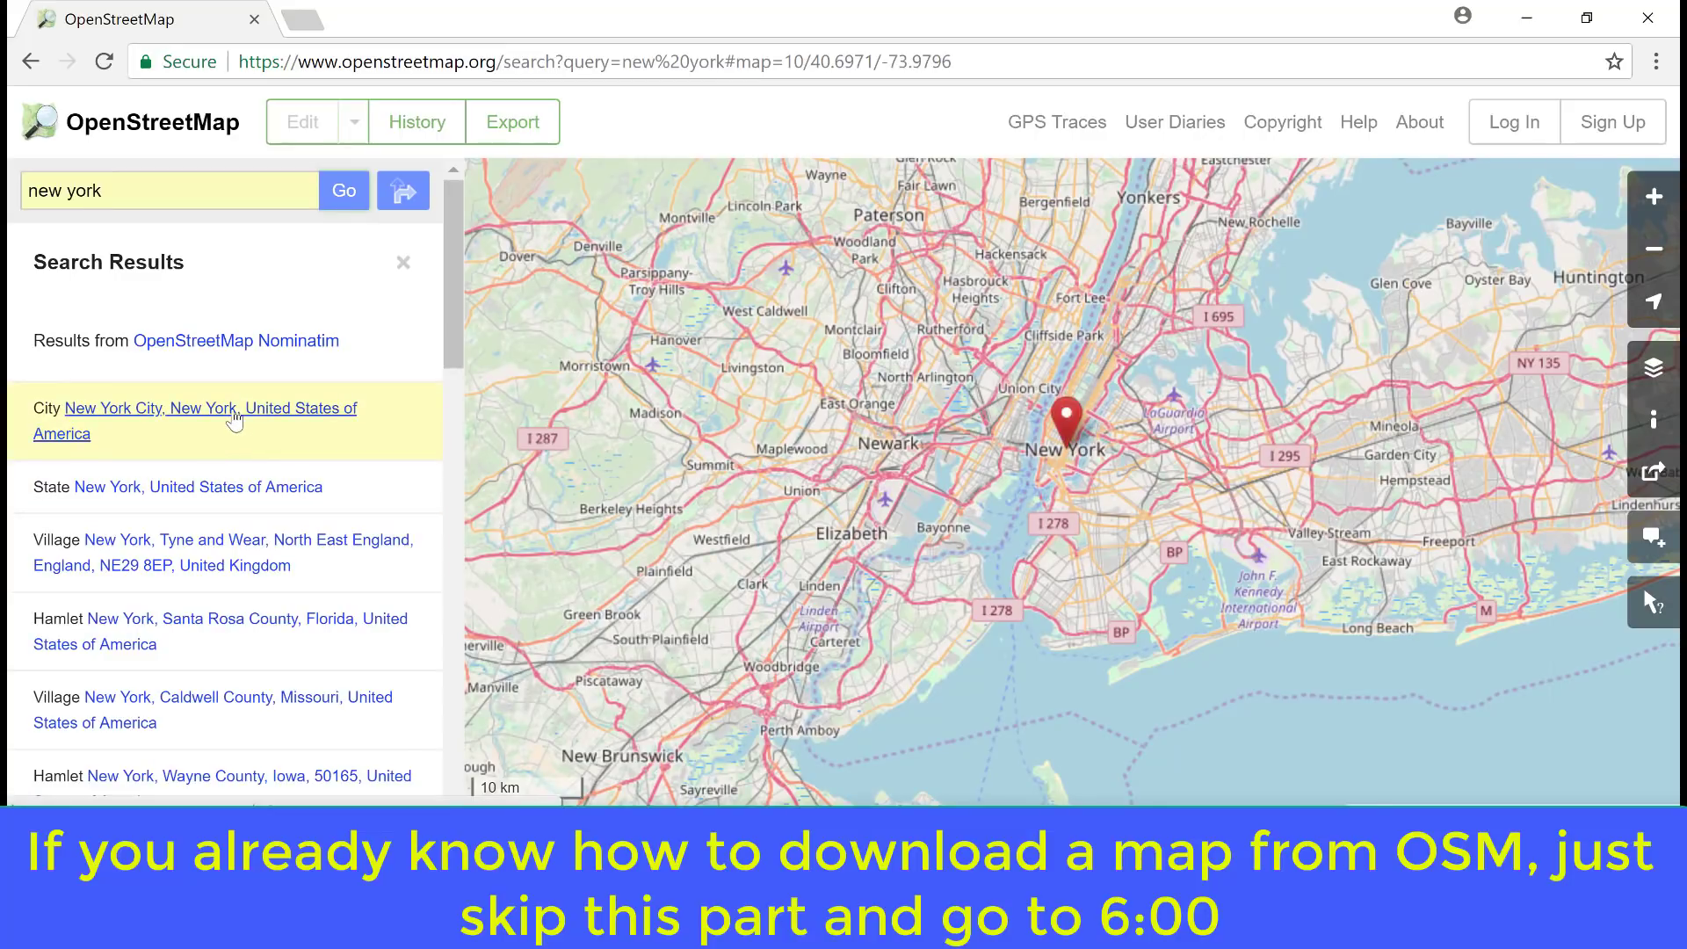
pyautogui.click(235, 415)
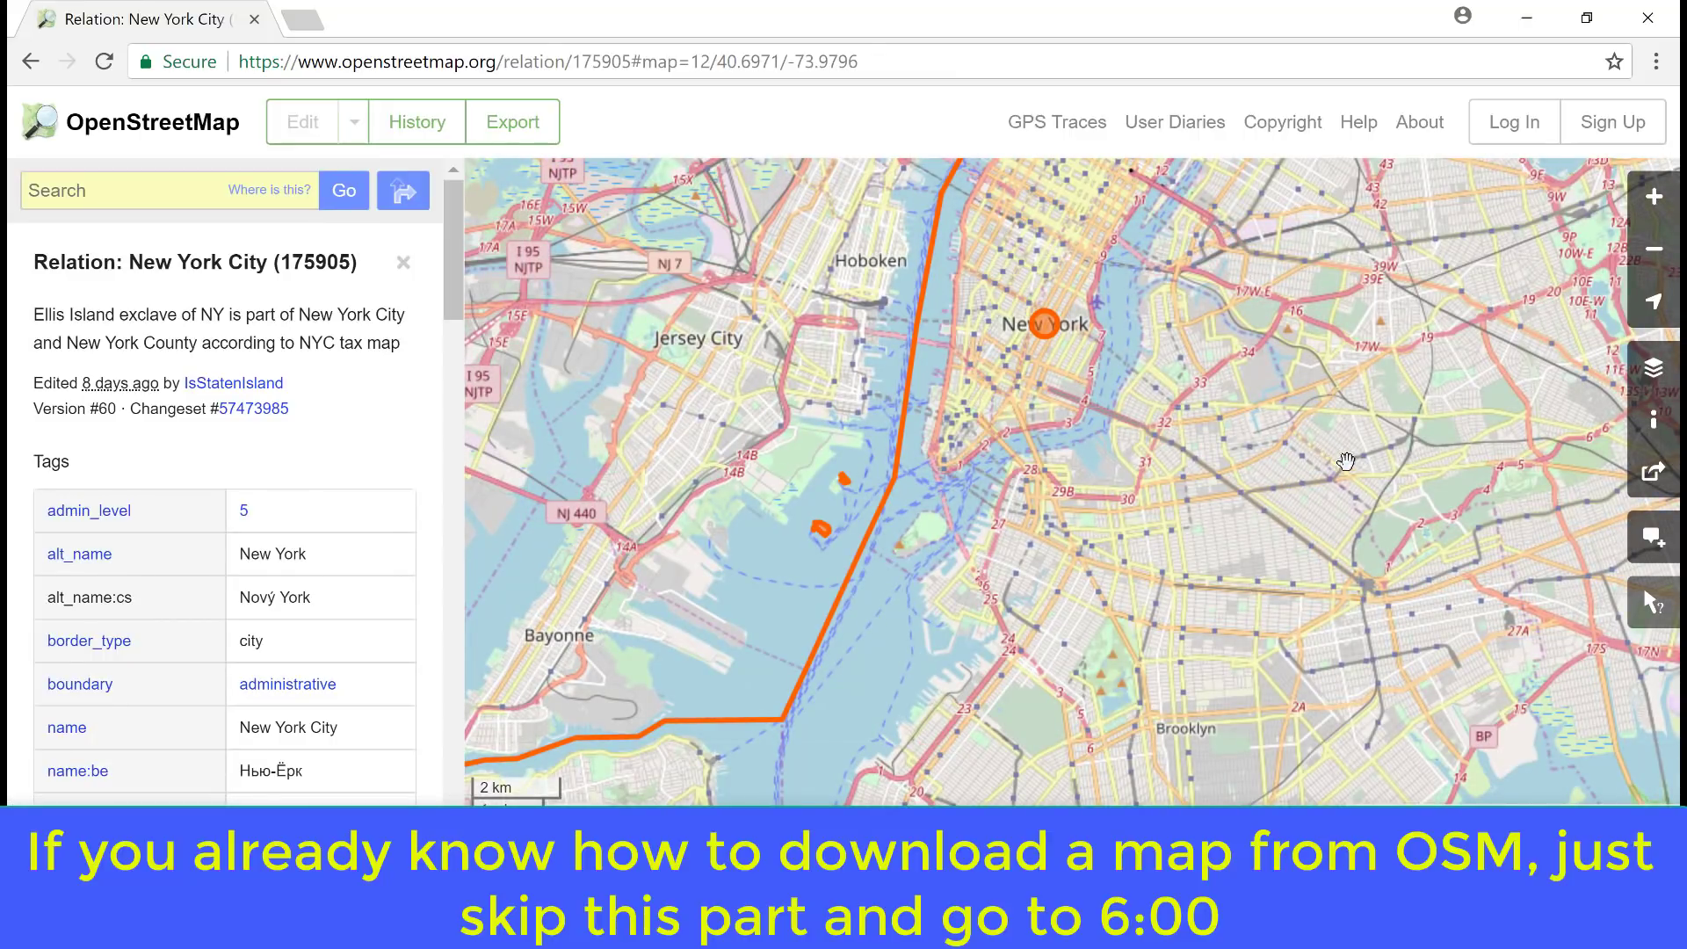
pyautogui.moveTo(1328, 455); pyautogui.dragTo(1268, 435)
pyautogui.rightClick(1267, 437)
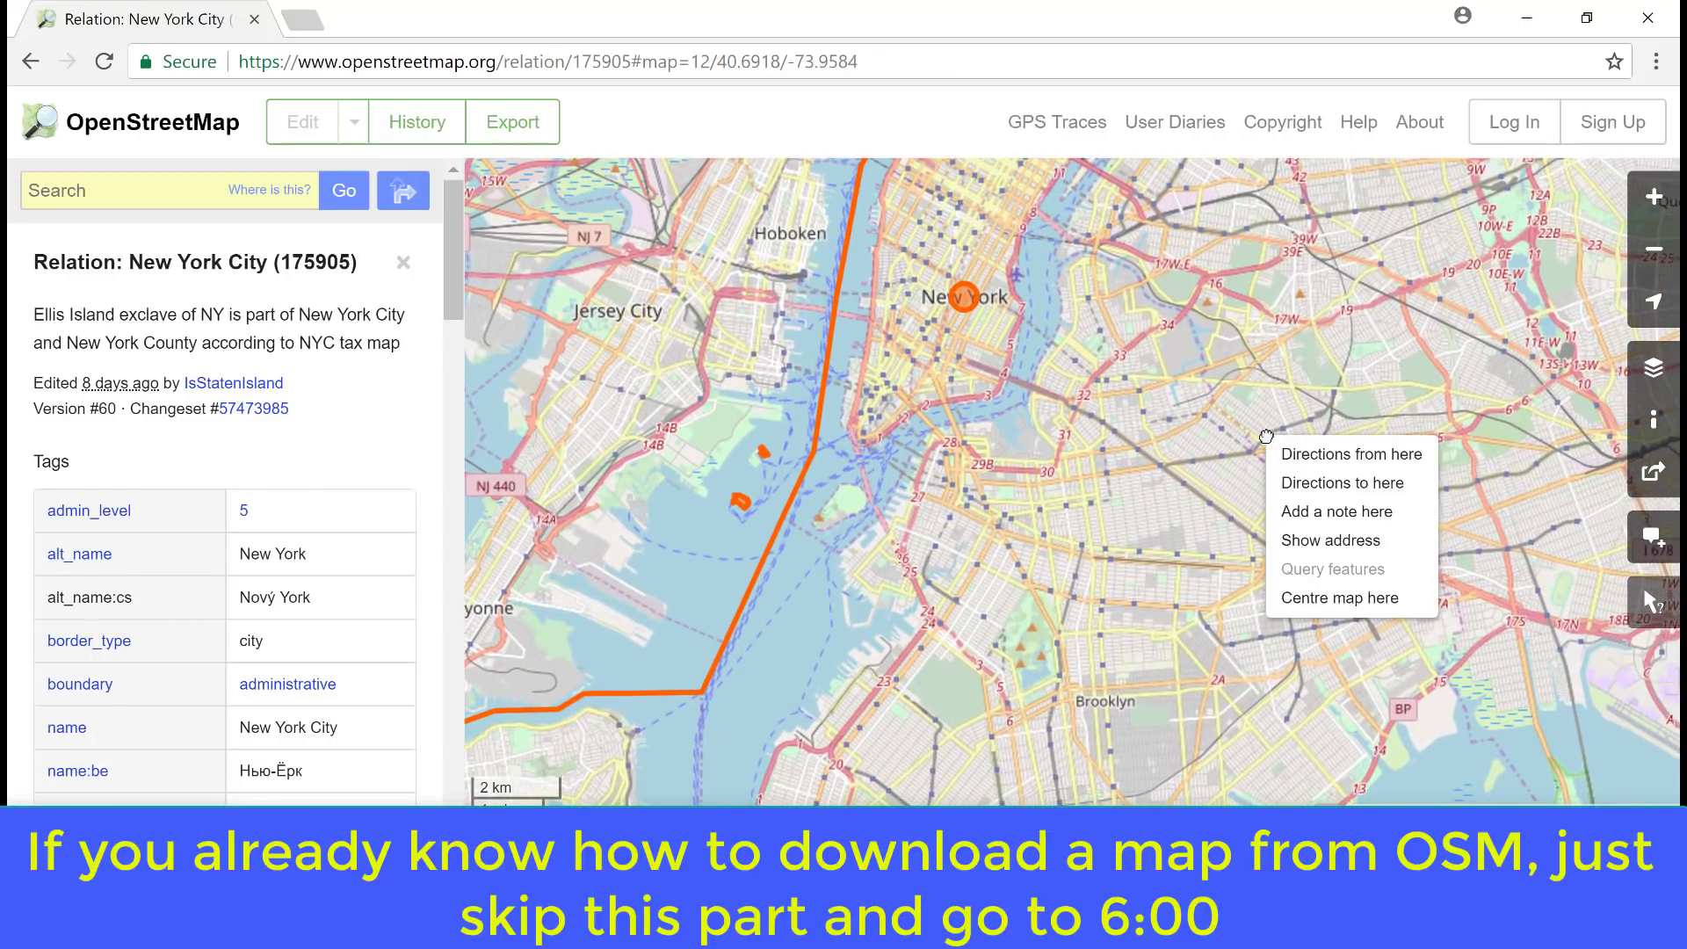
pyautogui.click(1208, 414)
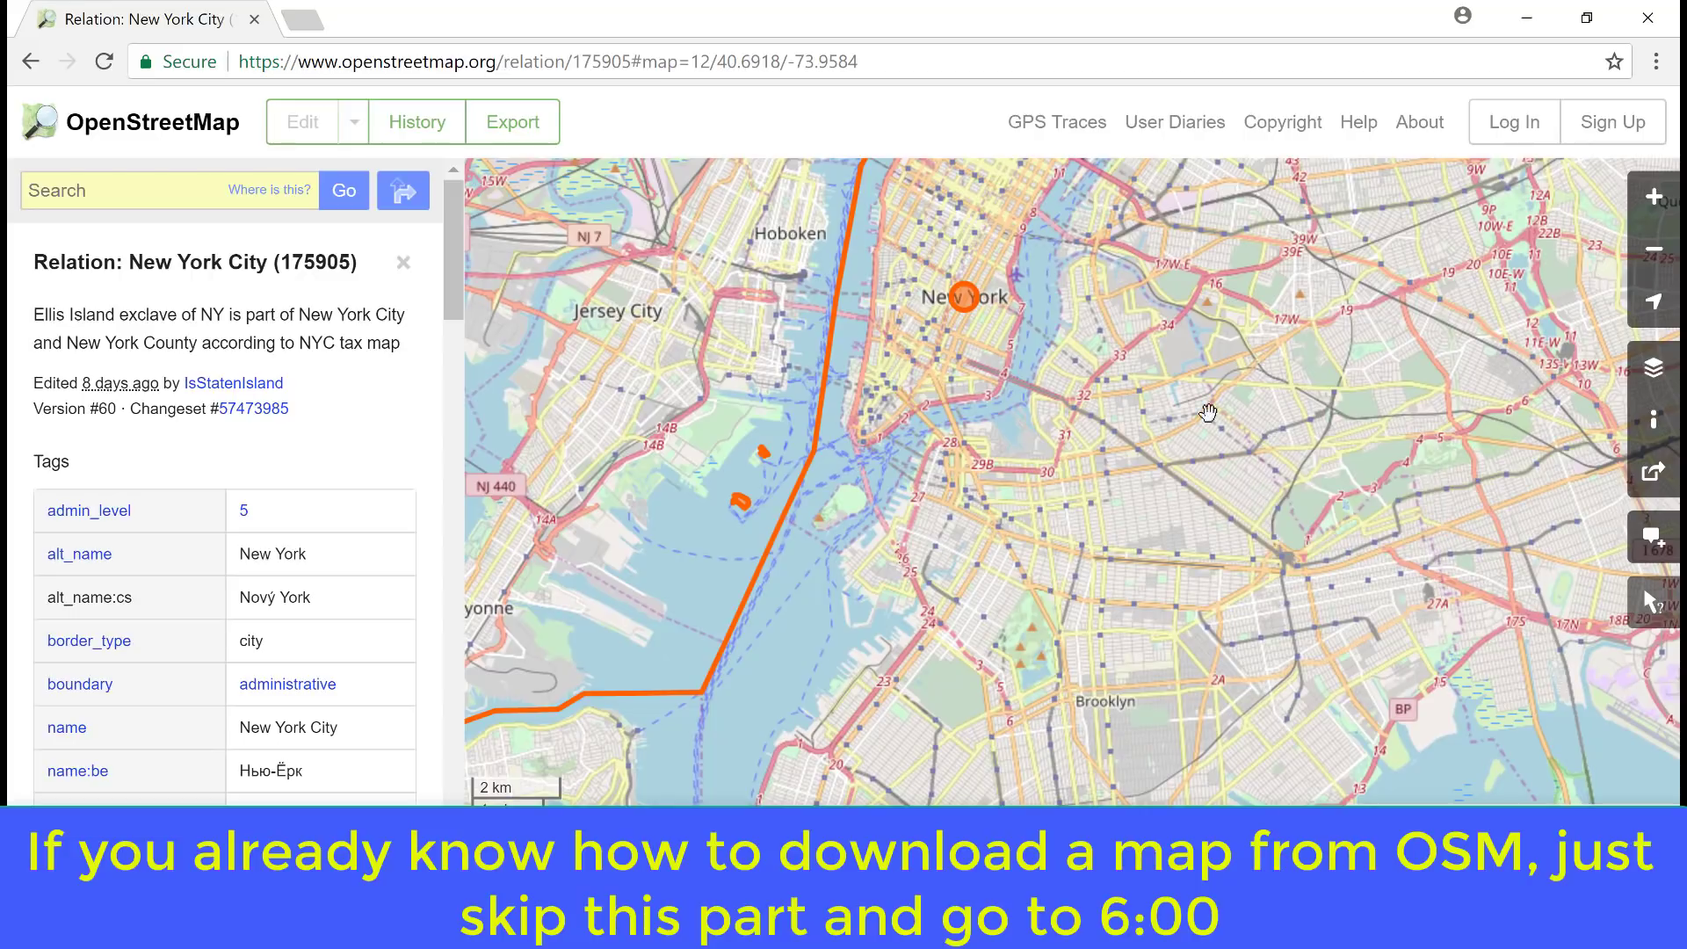
# Try exporting the whole New York view as OSM data, then go back after the unreachable-site error
pyautogui.click(527, 130)
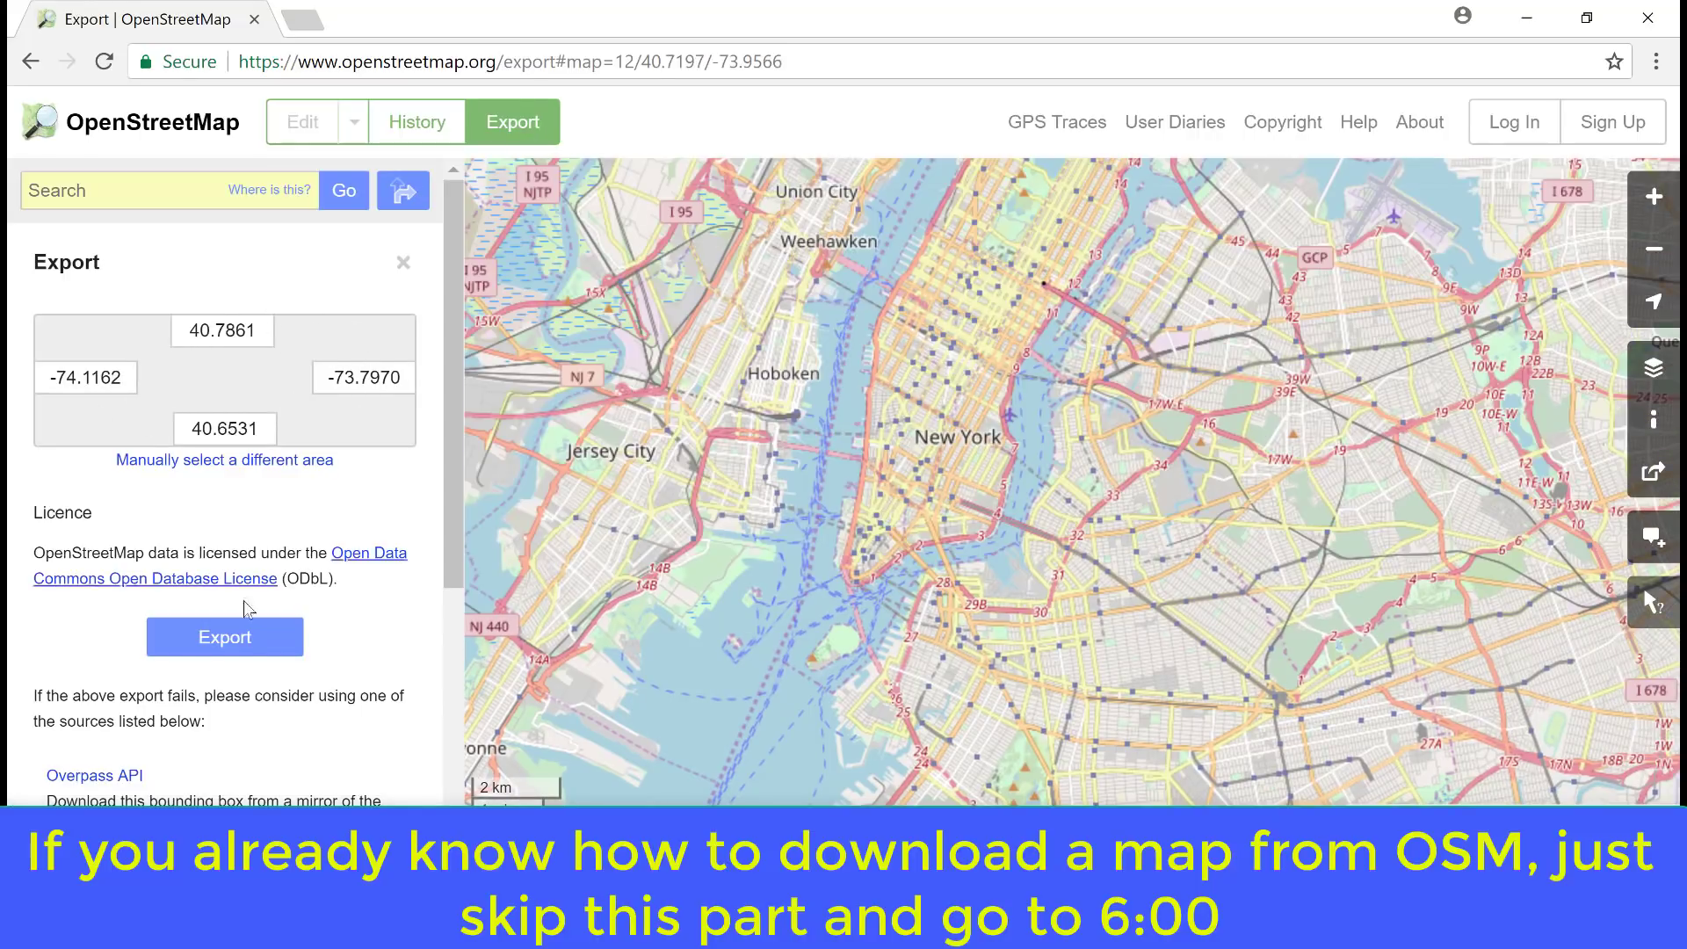
pyautogui.click(252, 640)
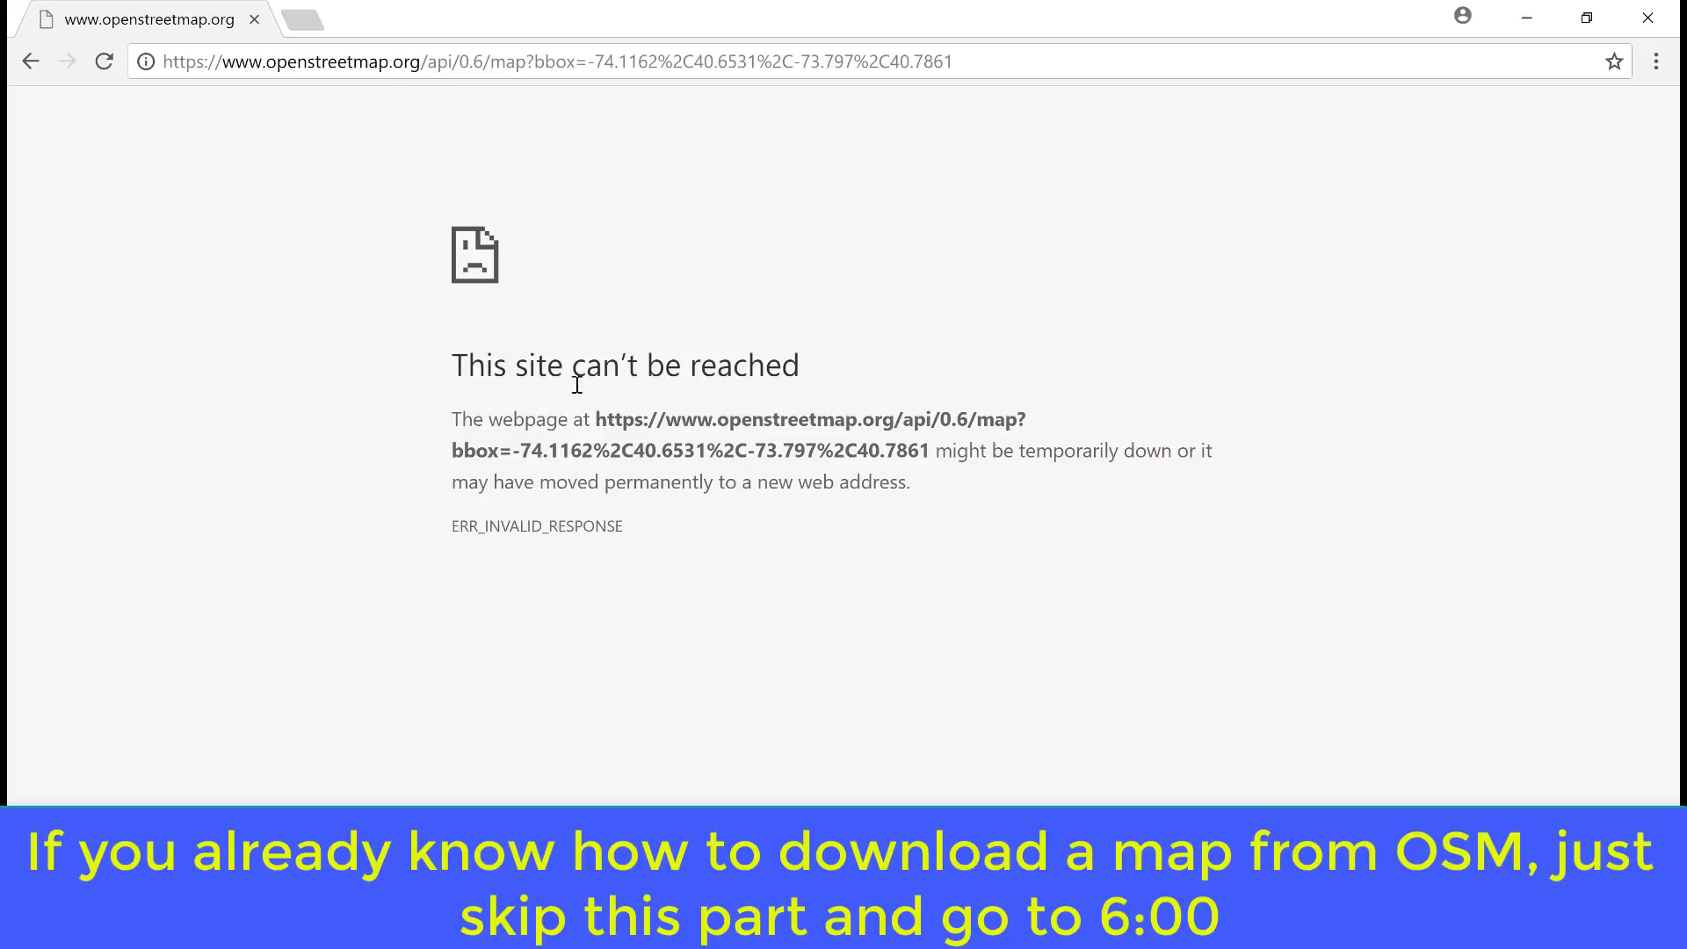
pyautogui.click(35, 61)
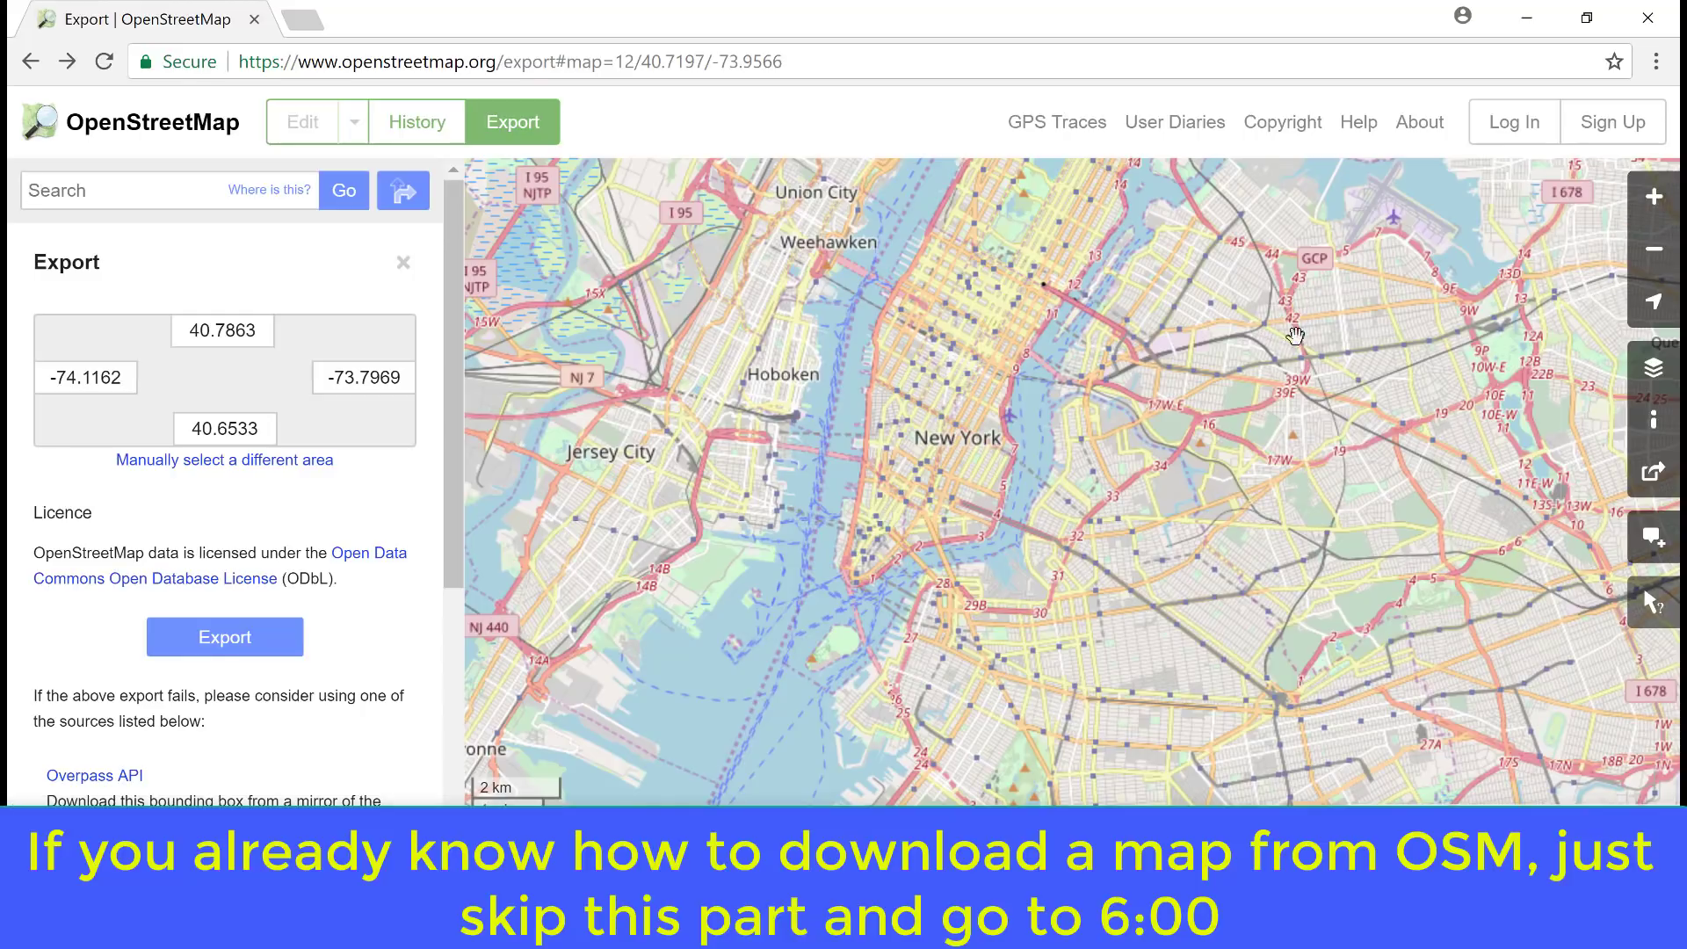
# Zoom to Queens Plaza and export a small manually selected area around Crescent Street
pyautogui.moveTo(1334, 370); pyautogui.dragTo(1265, 530)
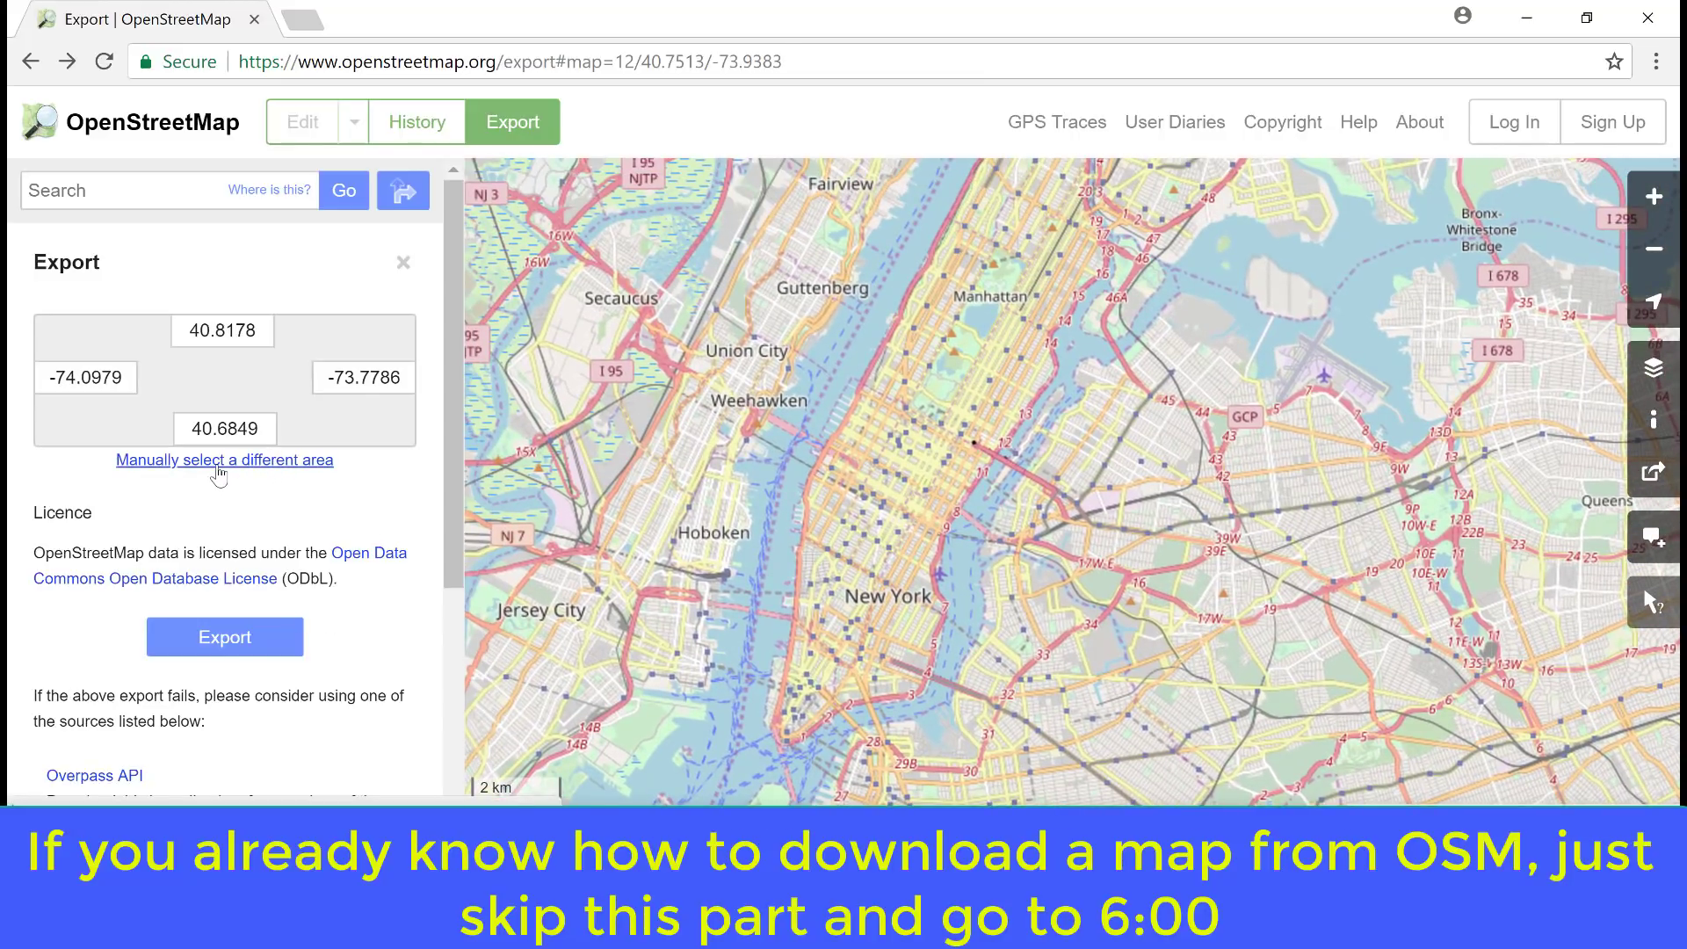
pyautogui.click(1653, 199)
pyautogui.click(1652, 199)
pyautogui.scroll(3, 1050, 505)
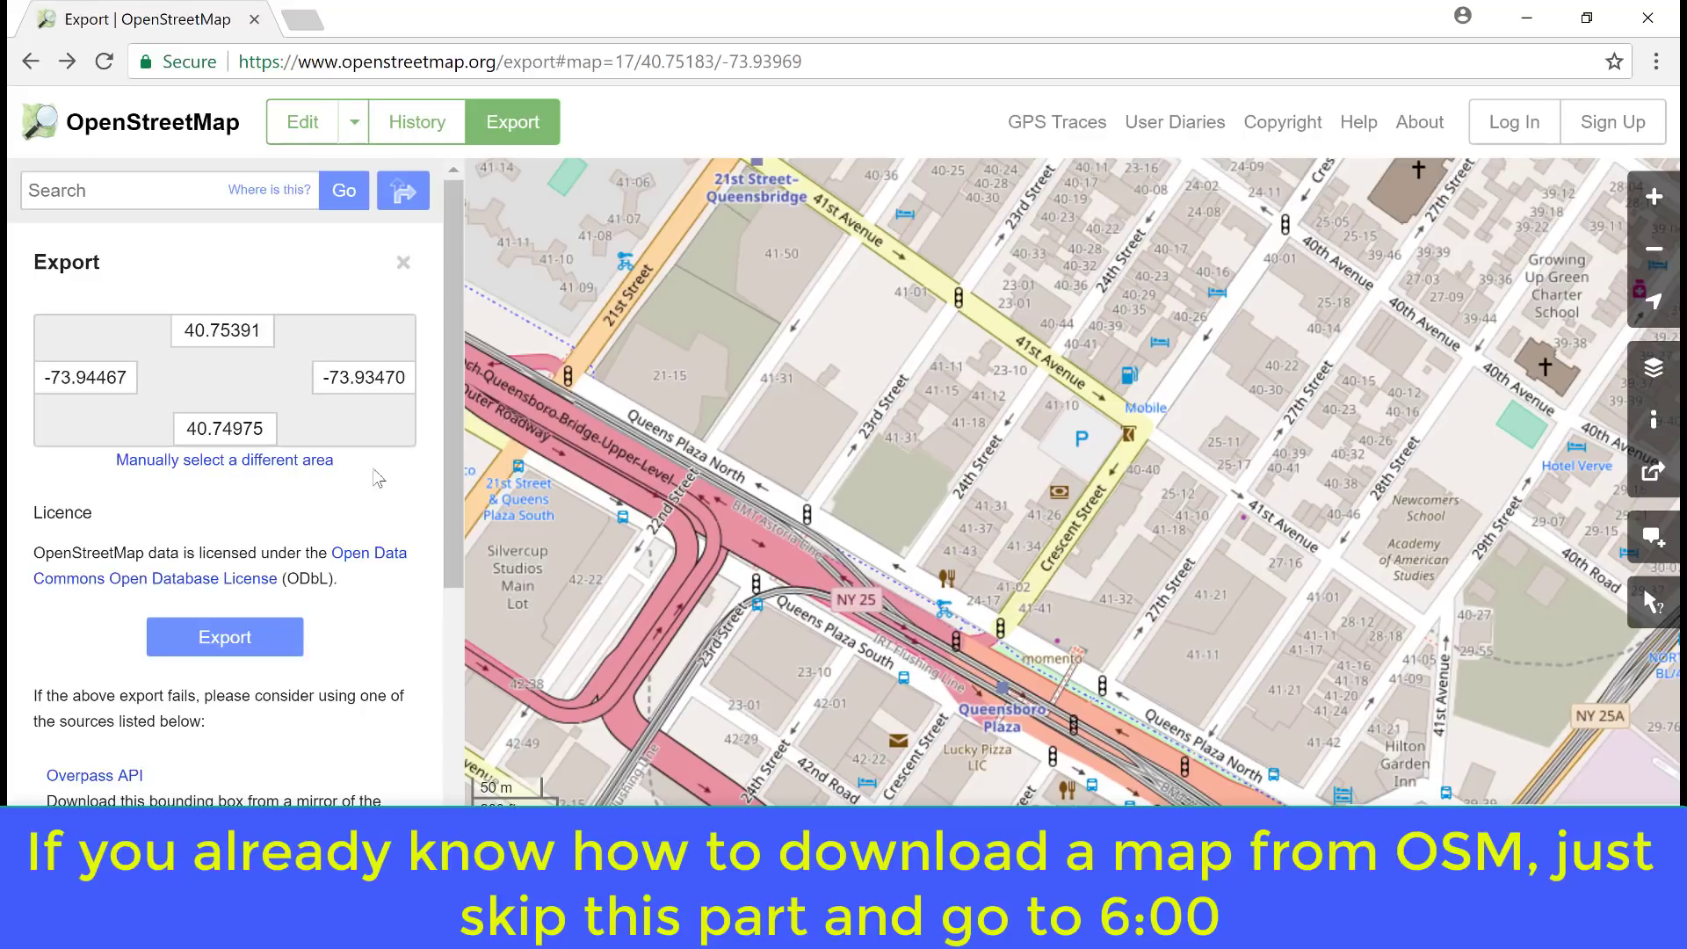
pyautogui.click(235, 463)
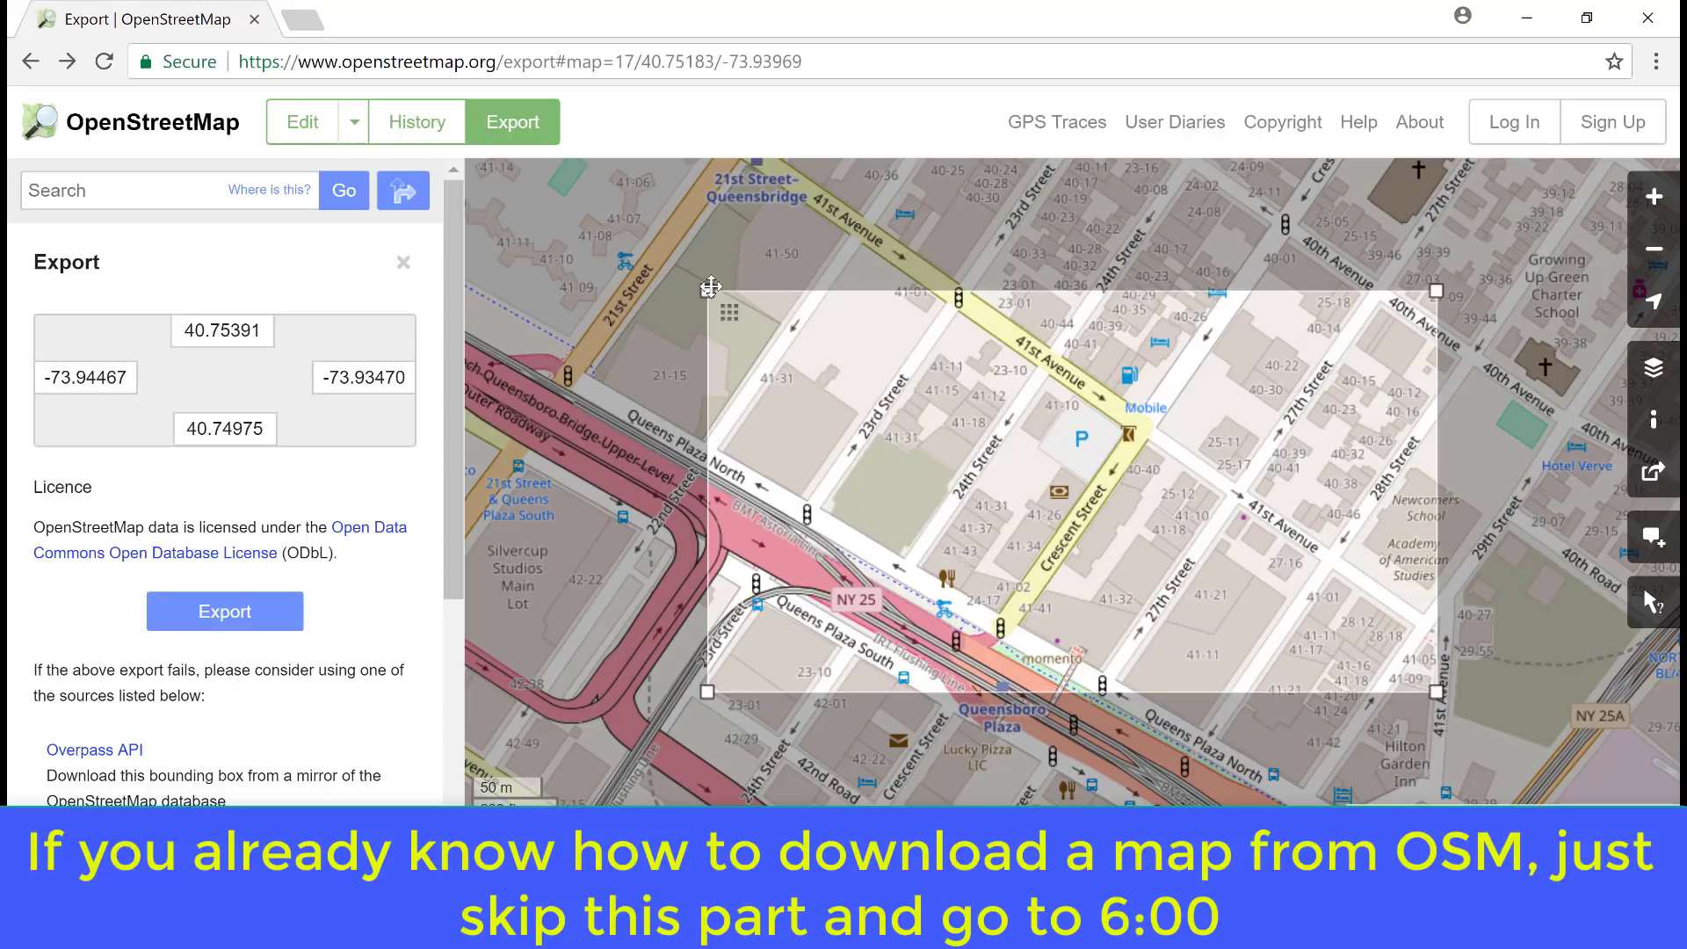
pyautogui.moveTo(707, 291); pyautogui.dragTo(670, 202)
pyautogui.moveTo(709, 255); pyautogui.dragTo(701, 257)
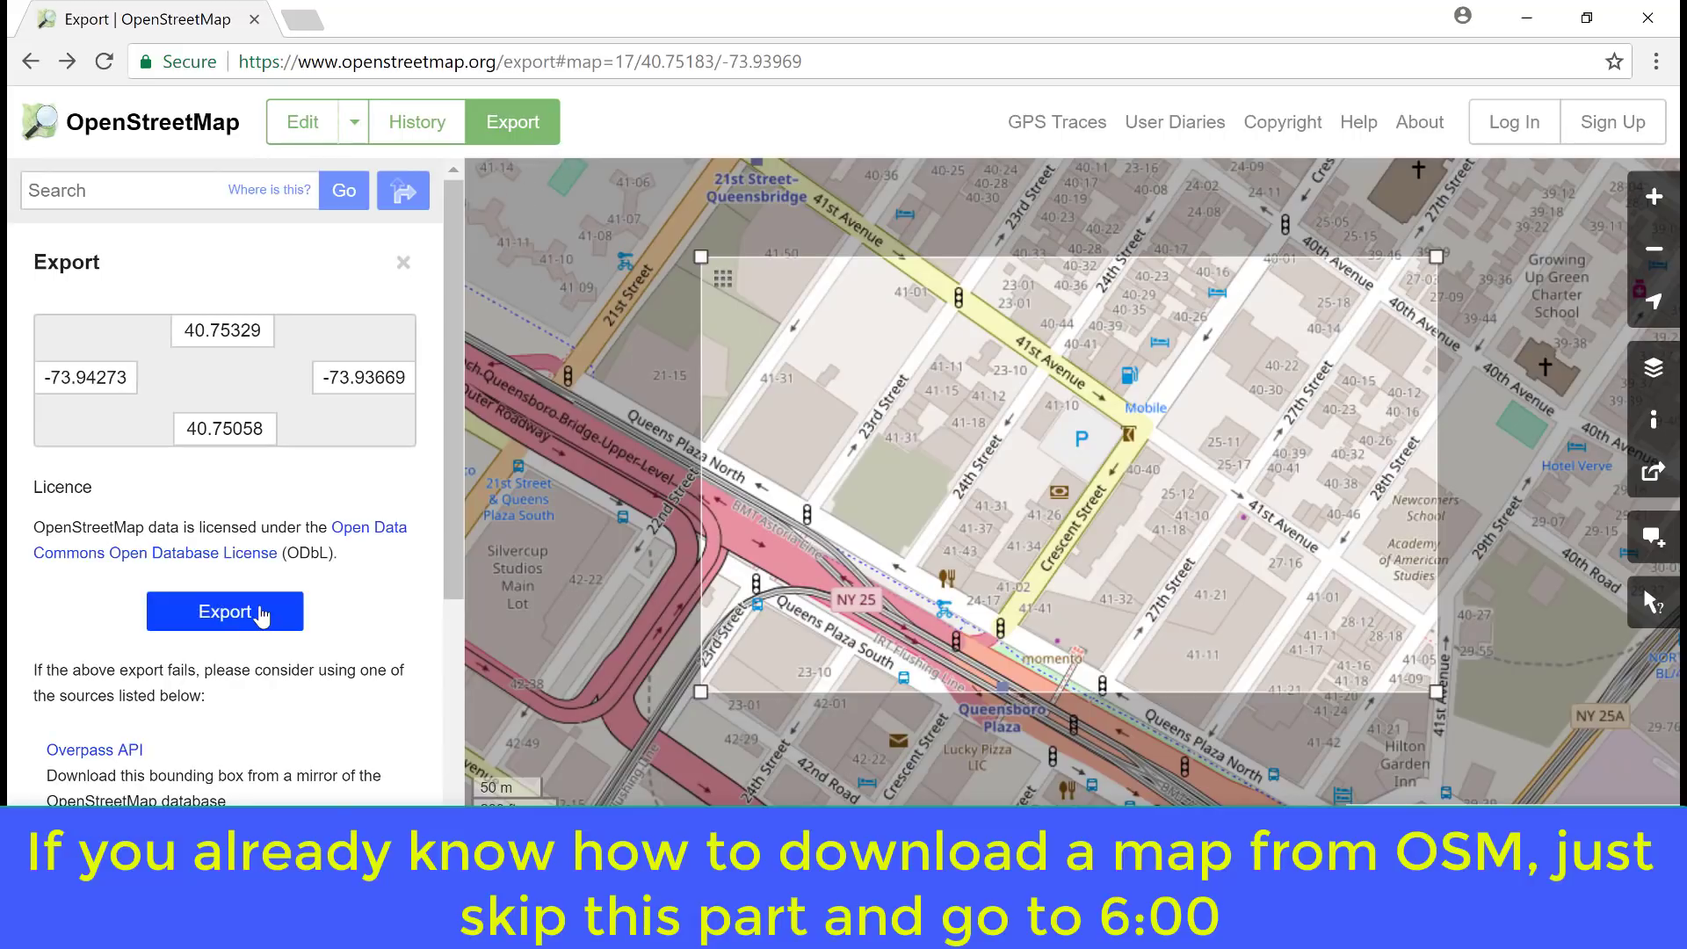
pyautogui.click(270, 615)
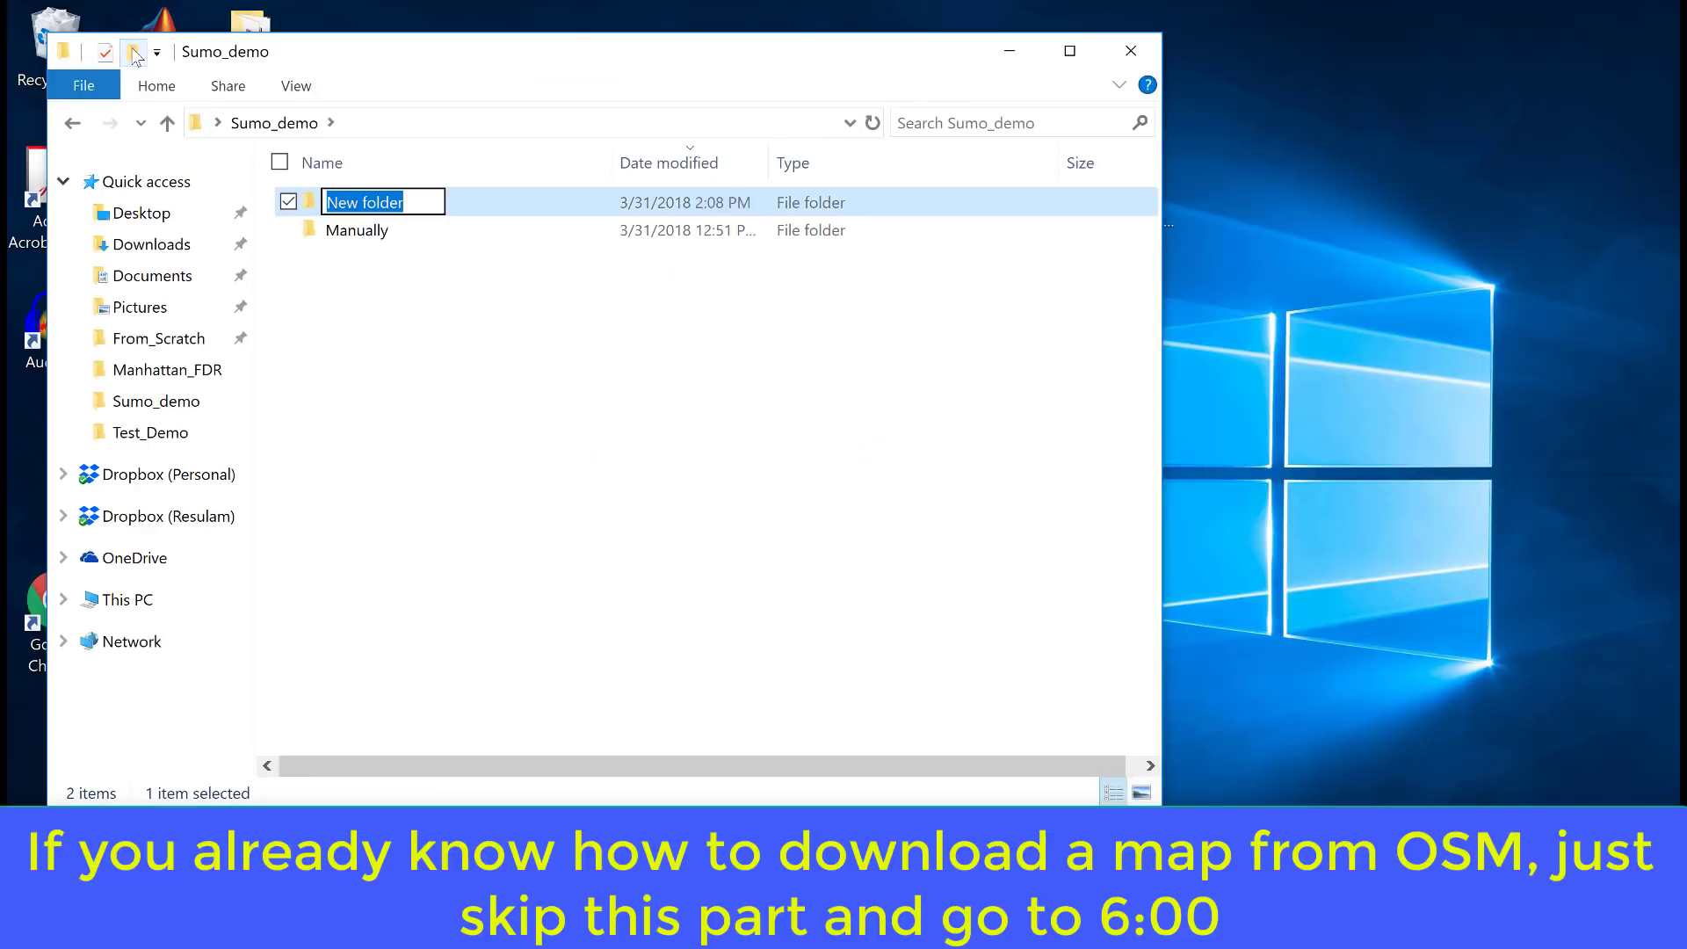
# Name the new folder OSM_RandomTrips, open it, and paste in map.osm
pyautogui.write('O')
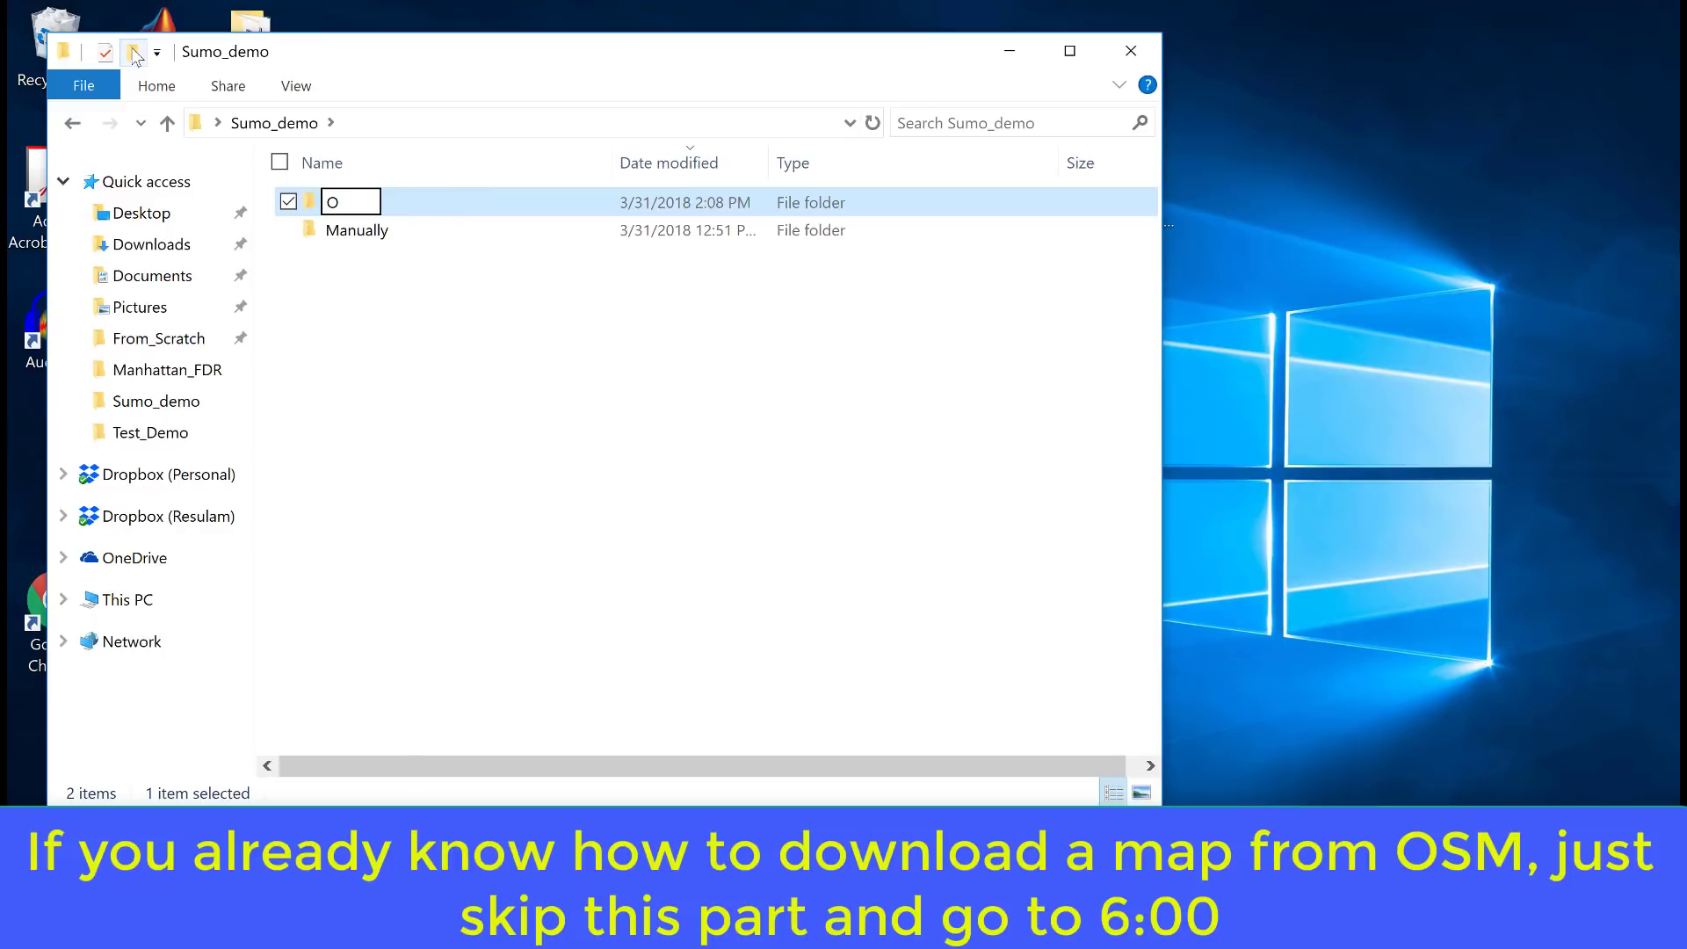
pyautogui.write('SM_RandomTrips')
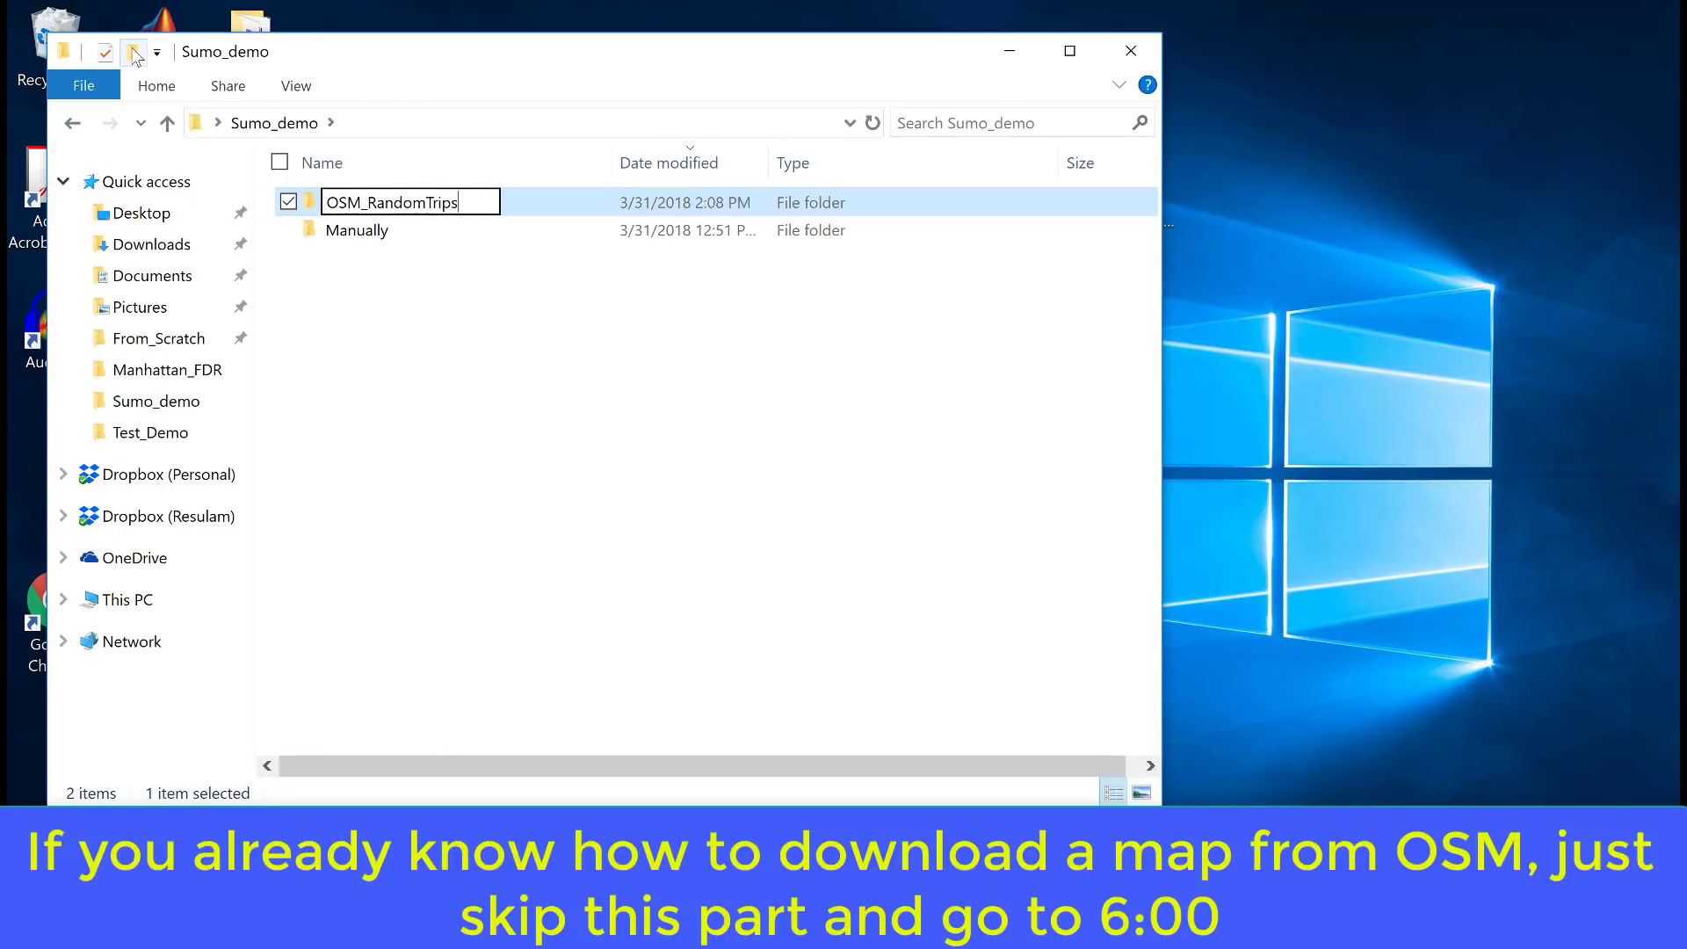
pyautogui.press('Return')
pyautogui.press('Return')
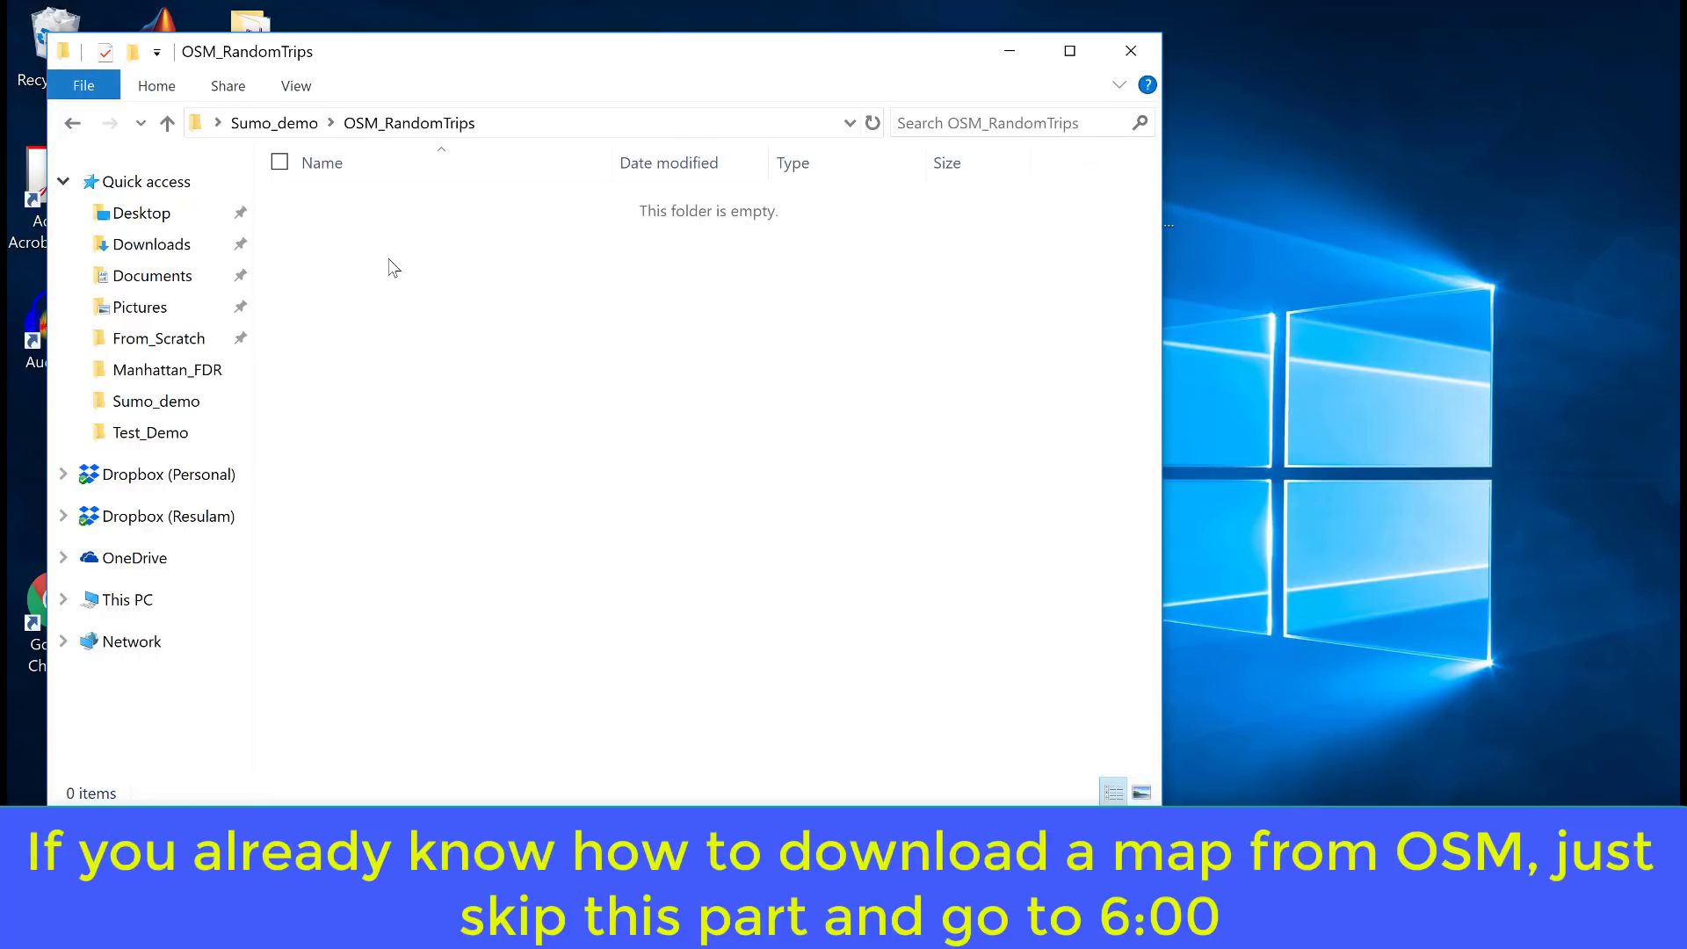
pyautogui.hotkey('ctrl', 'v')
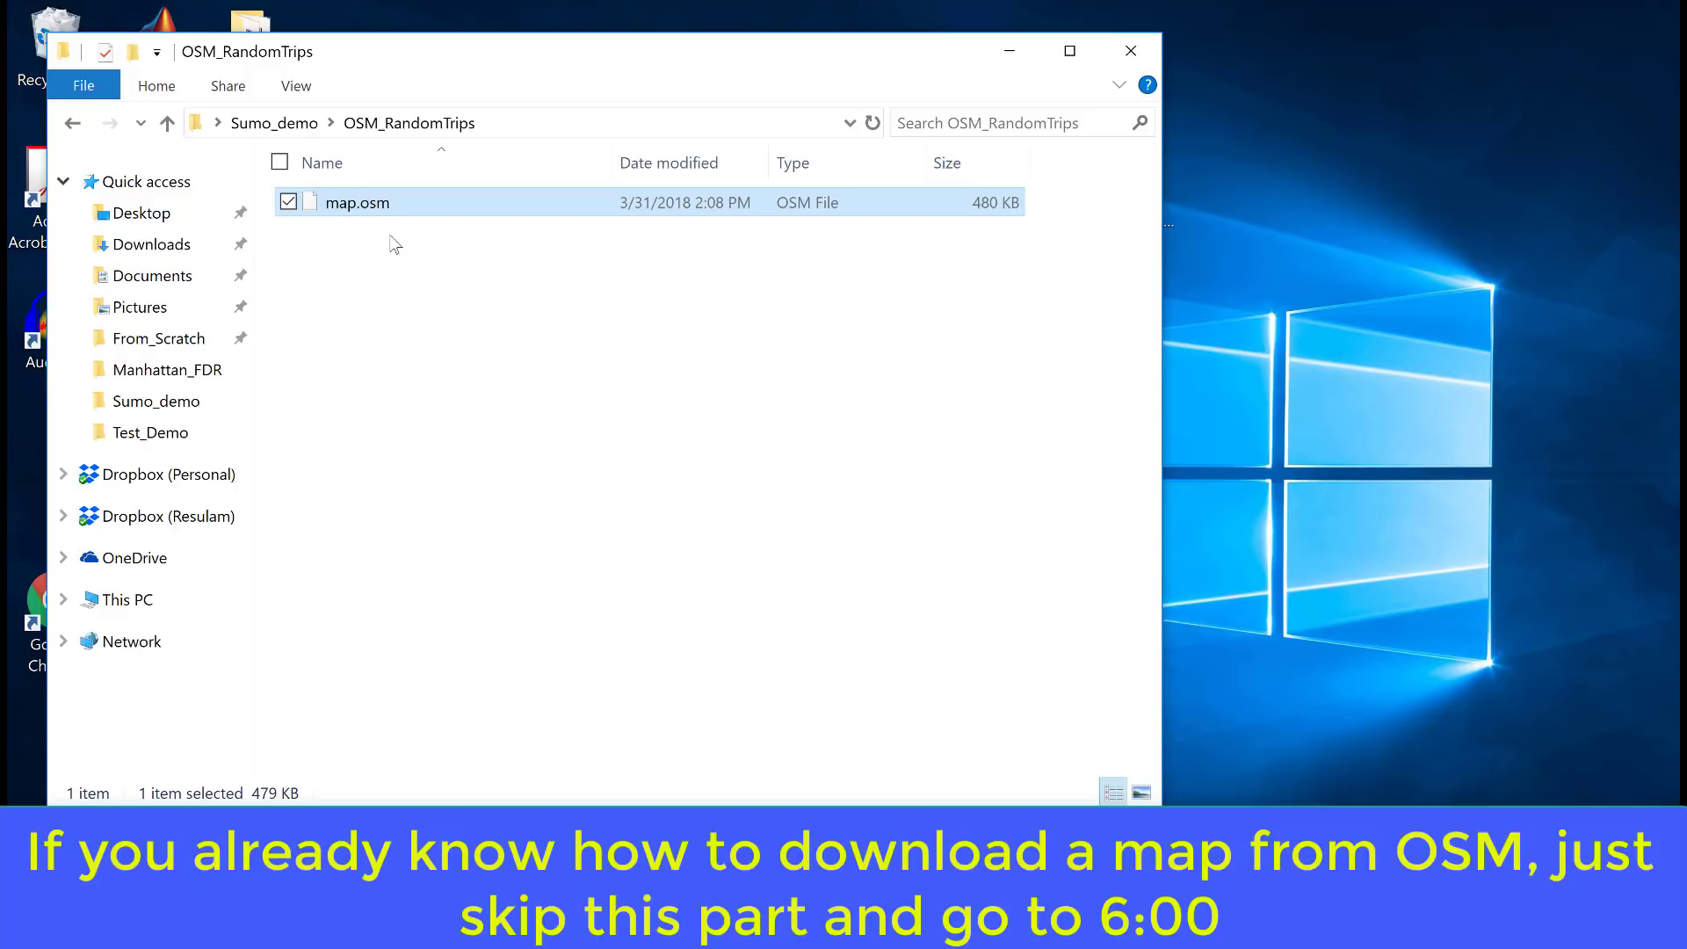
# Start renaming map.osm to mahattan.osm
pyautogui.click(355, 203)
pyautogui.press('Right')
pyautogui.press('BackSpace')
pyautogui.press('BackSpace')
pyautogui.press('BackSpace')
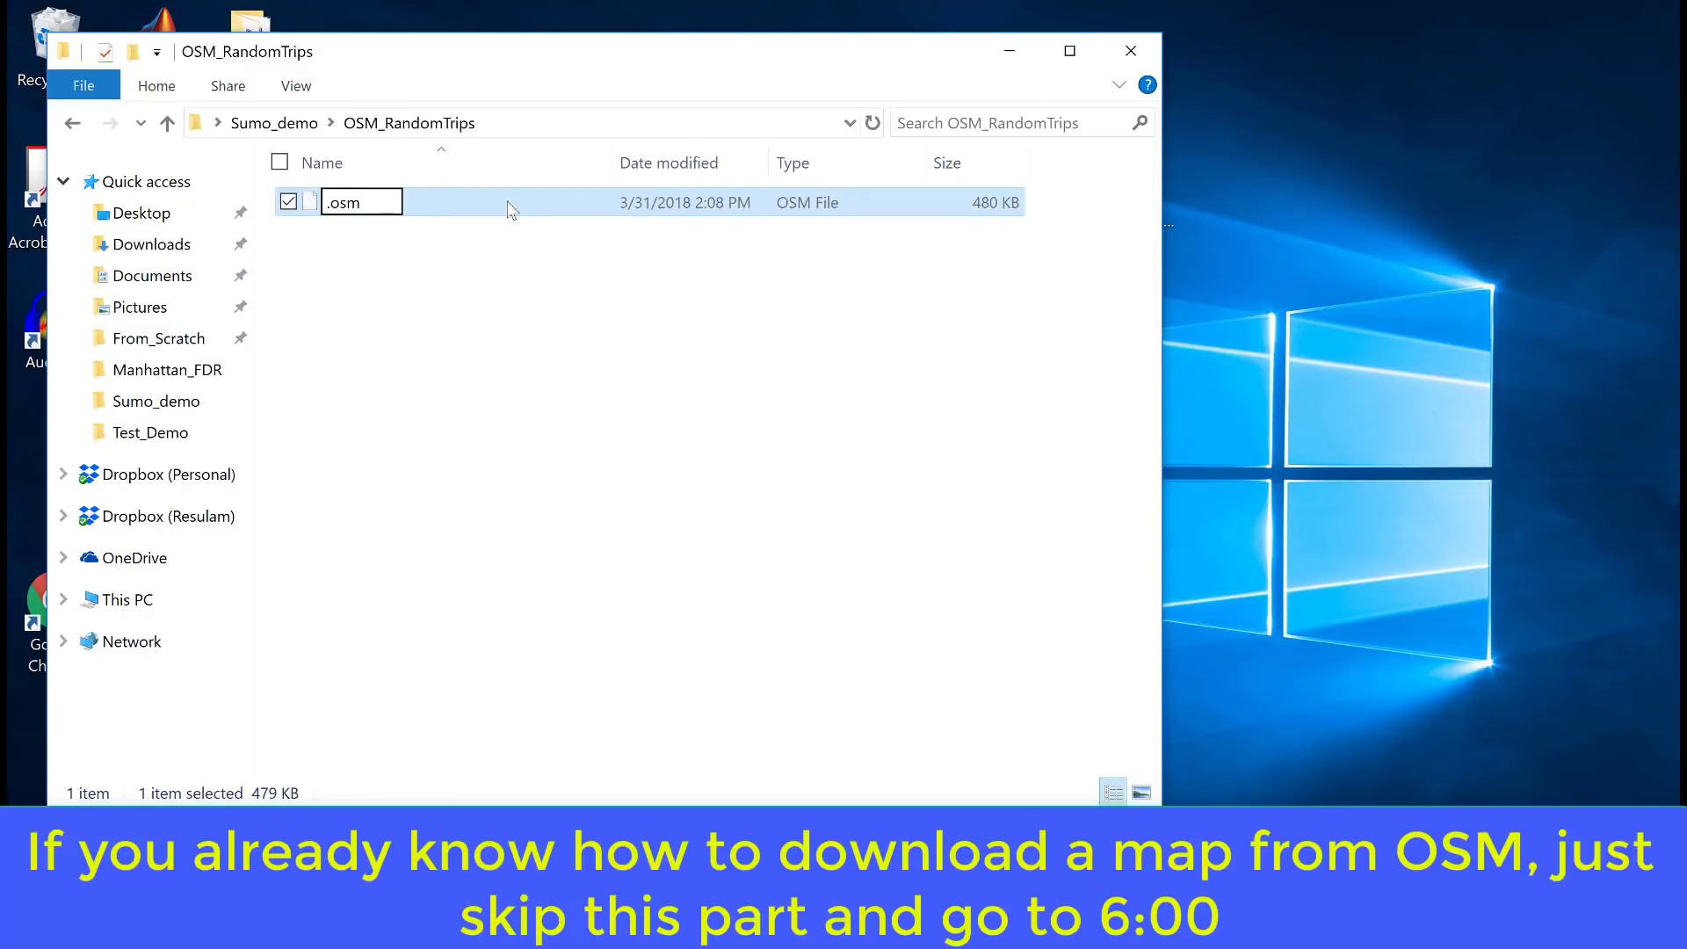
pyautogui.write('maha')
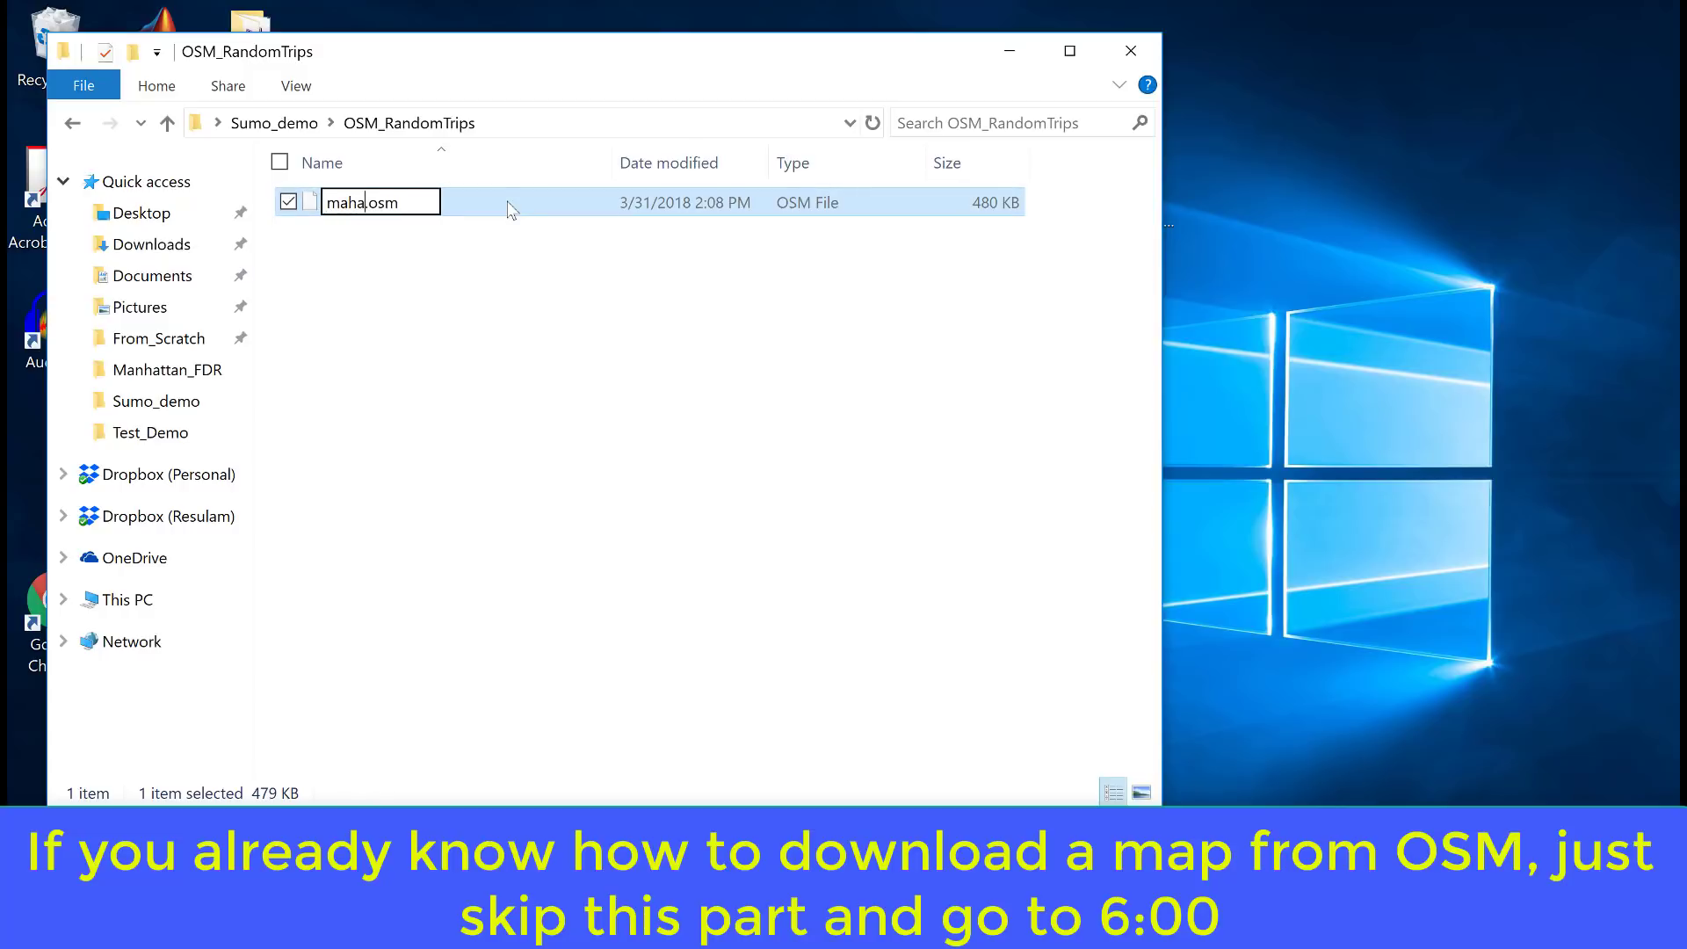
pyautogui.write('ttan')
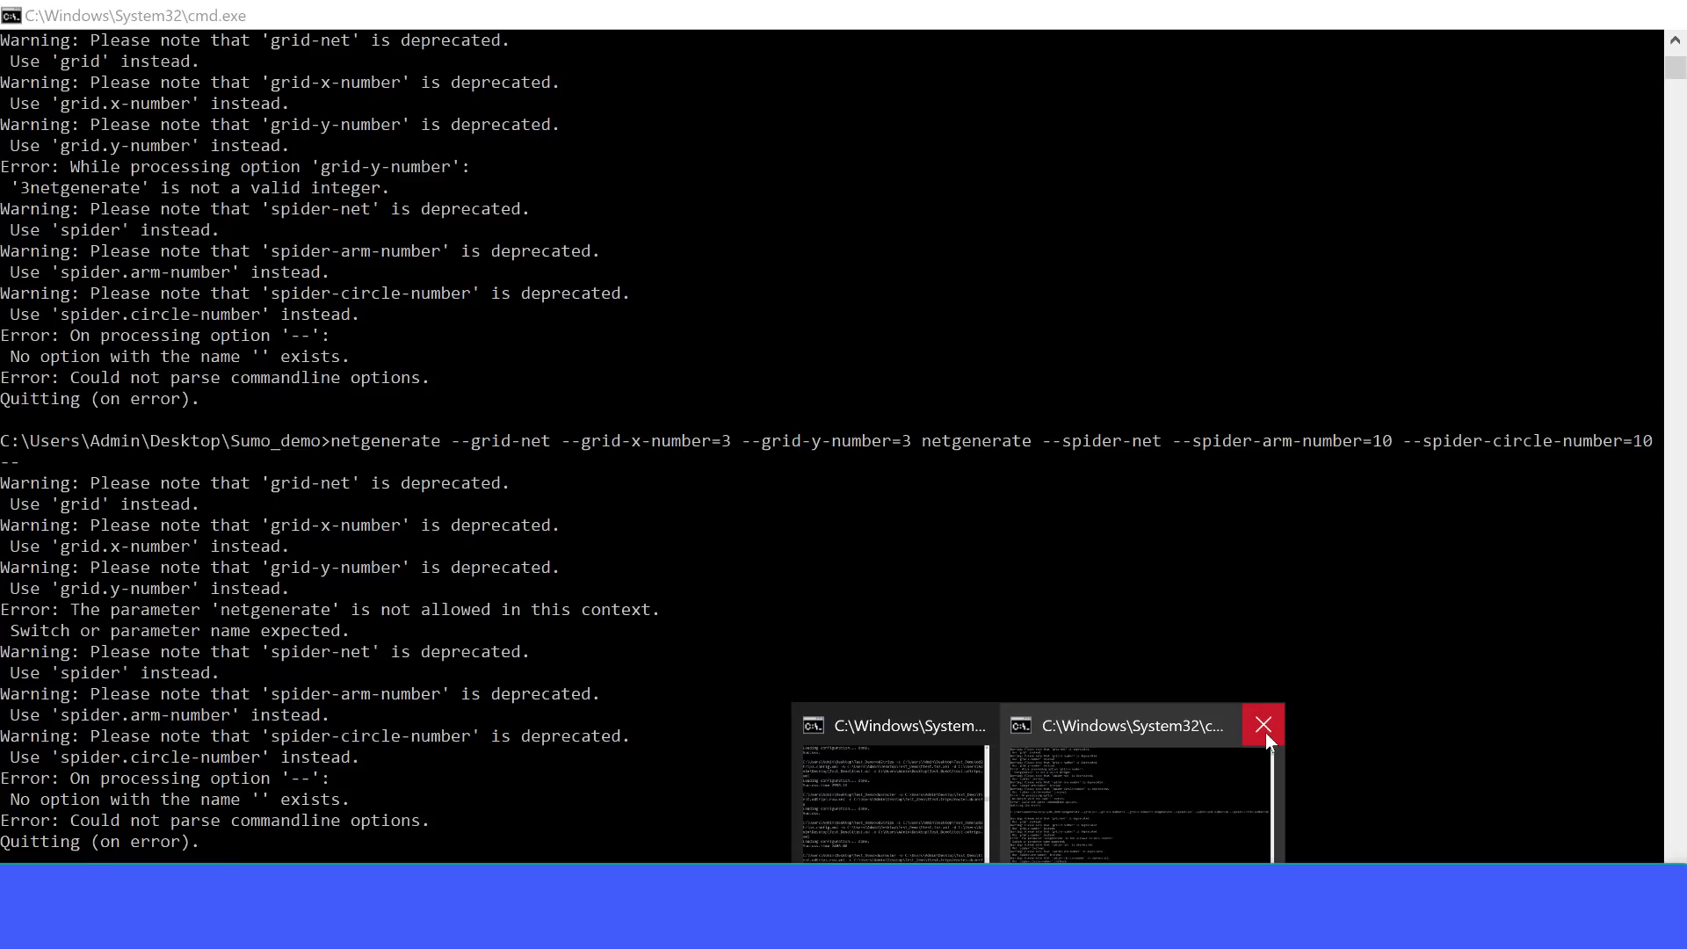
# Close the two extra command prompts and select the netconvert command on slide 21
pyautogui.click(1265, 726)
pyautogui.click(1121, 726)
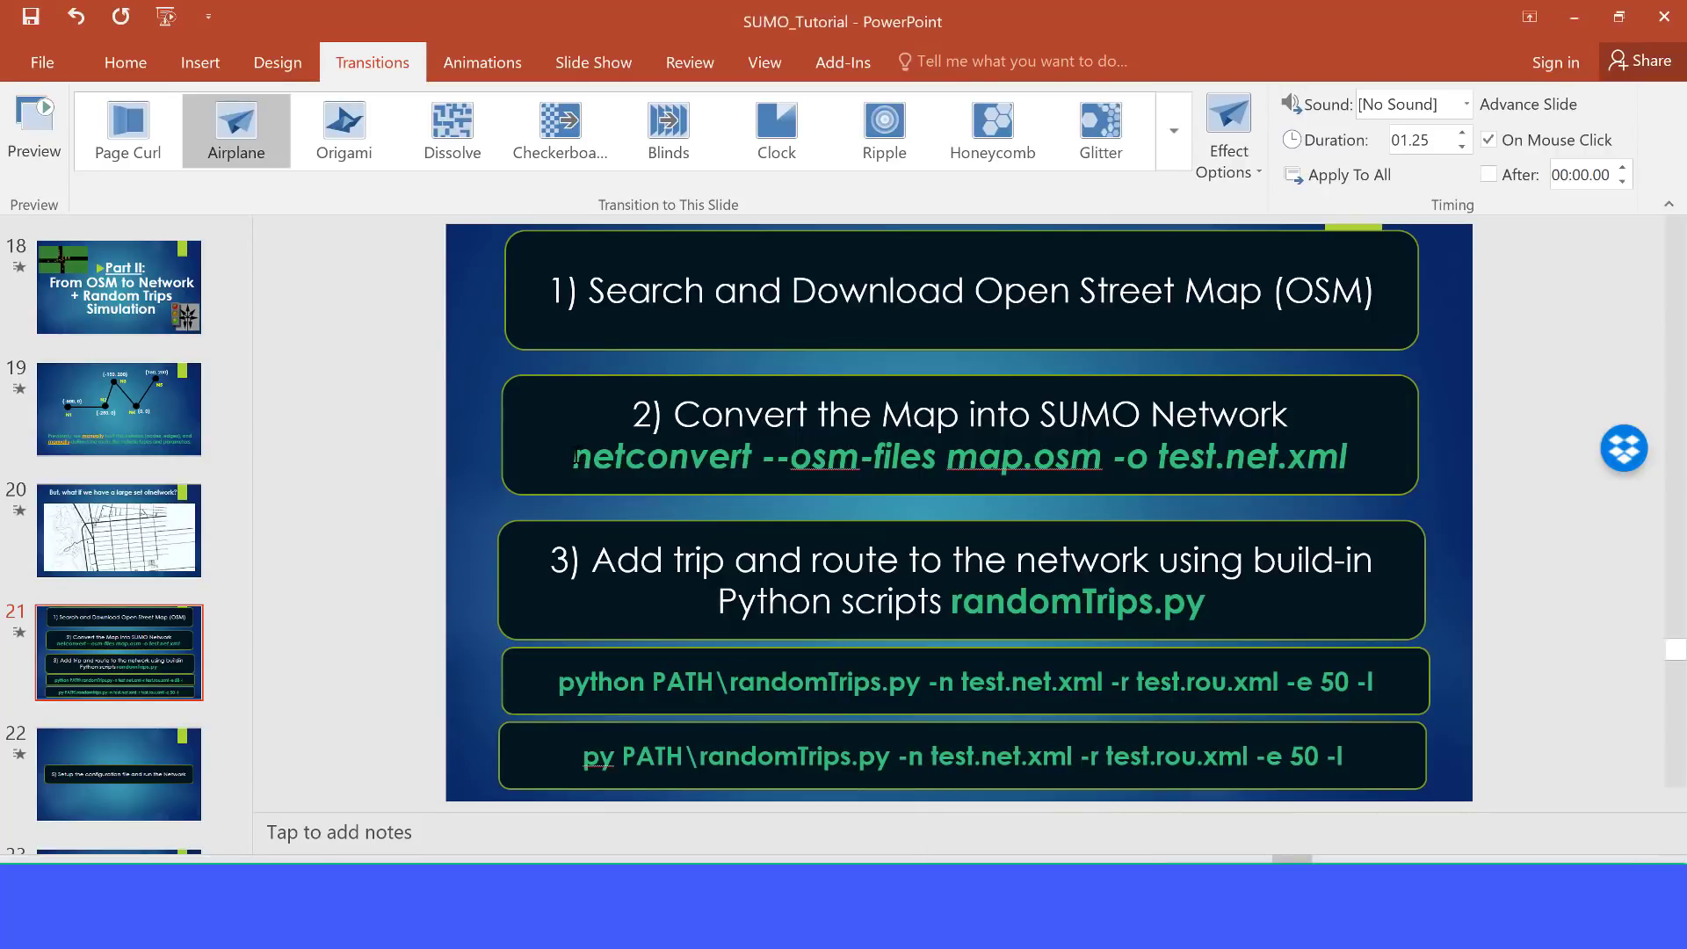
pyautogui.moveTo(575, 457)
pyautogui.mouseDown()
pyautogui.moveTo(949, 459)
pyautogui.moveTo(1054, 415)
pyautogui.moveTo(1226, 486)
pyautogui.moveTo(1338, 455)
pyautogui.mouseUp()
pyautogui.hotkey('ctrl', 'c')
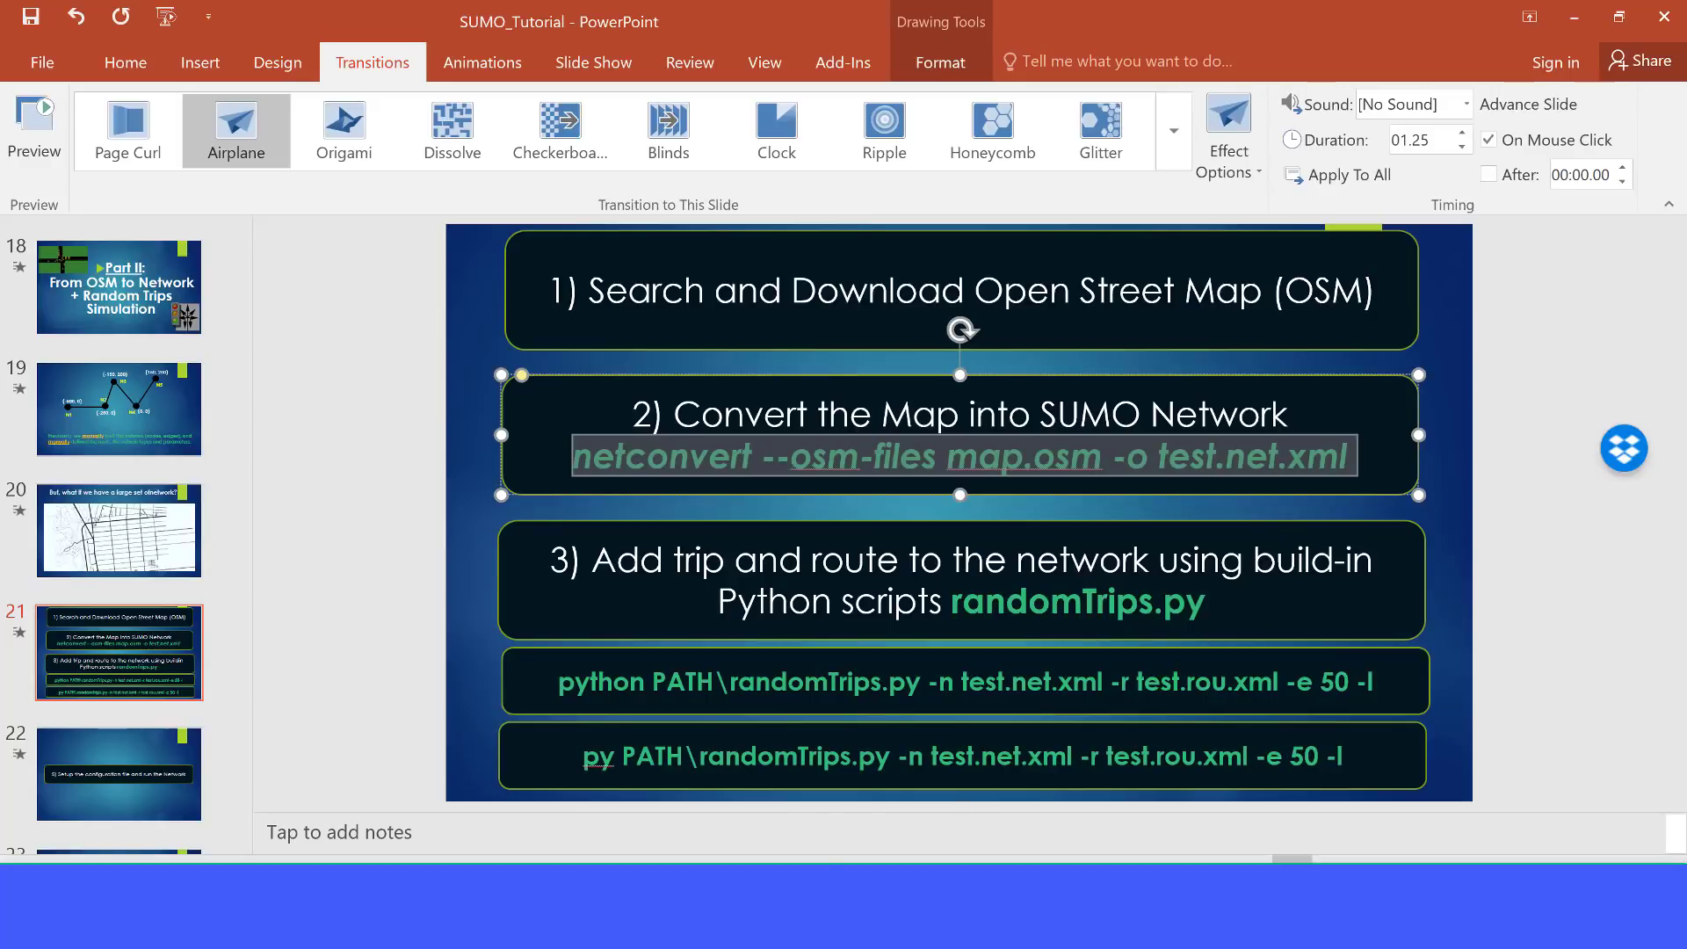
pyautogui.click(661, 923)
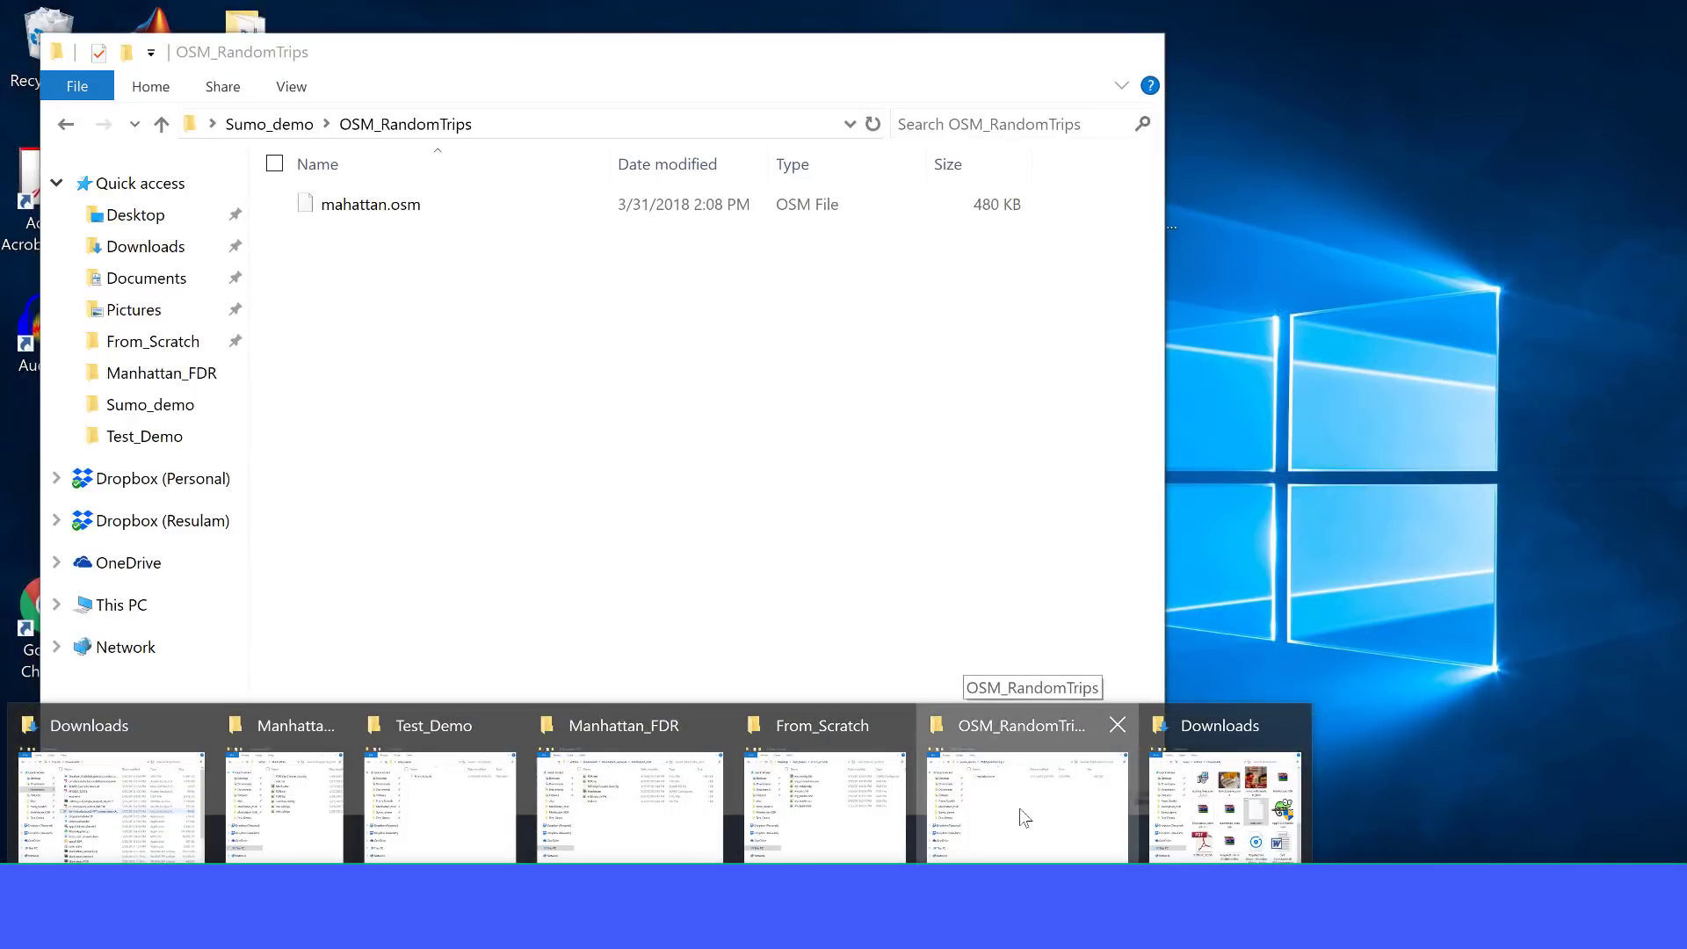
# Open a command prompt in OSM_RandomTrips and run netconvert --osm-files map.osm -o test.net.xml
pyautogui.click(1019, 813)
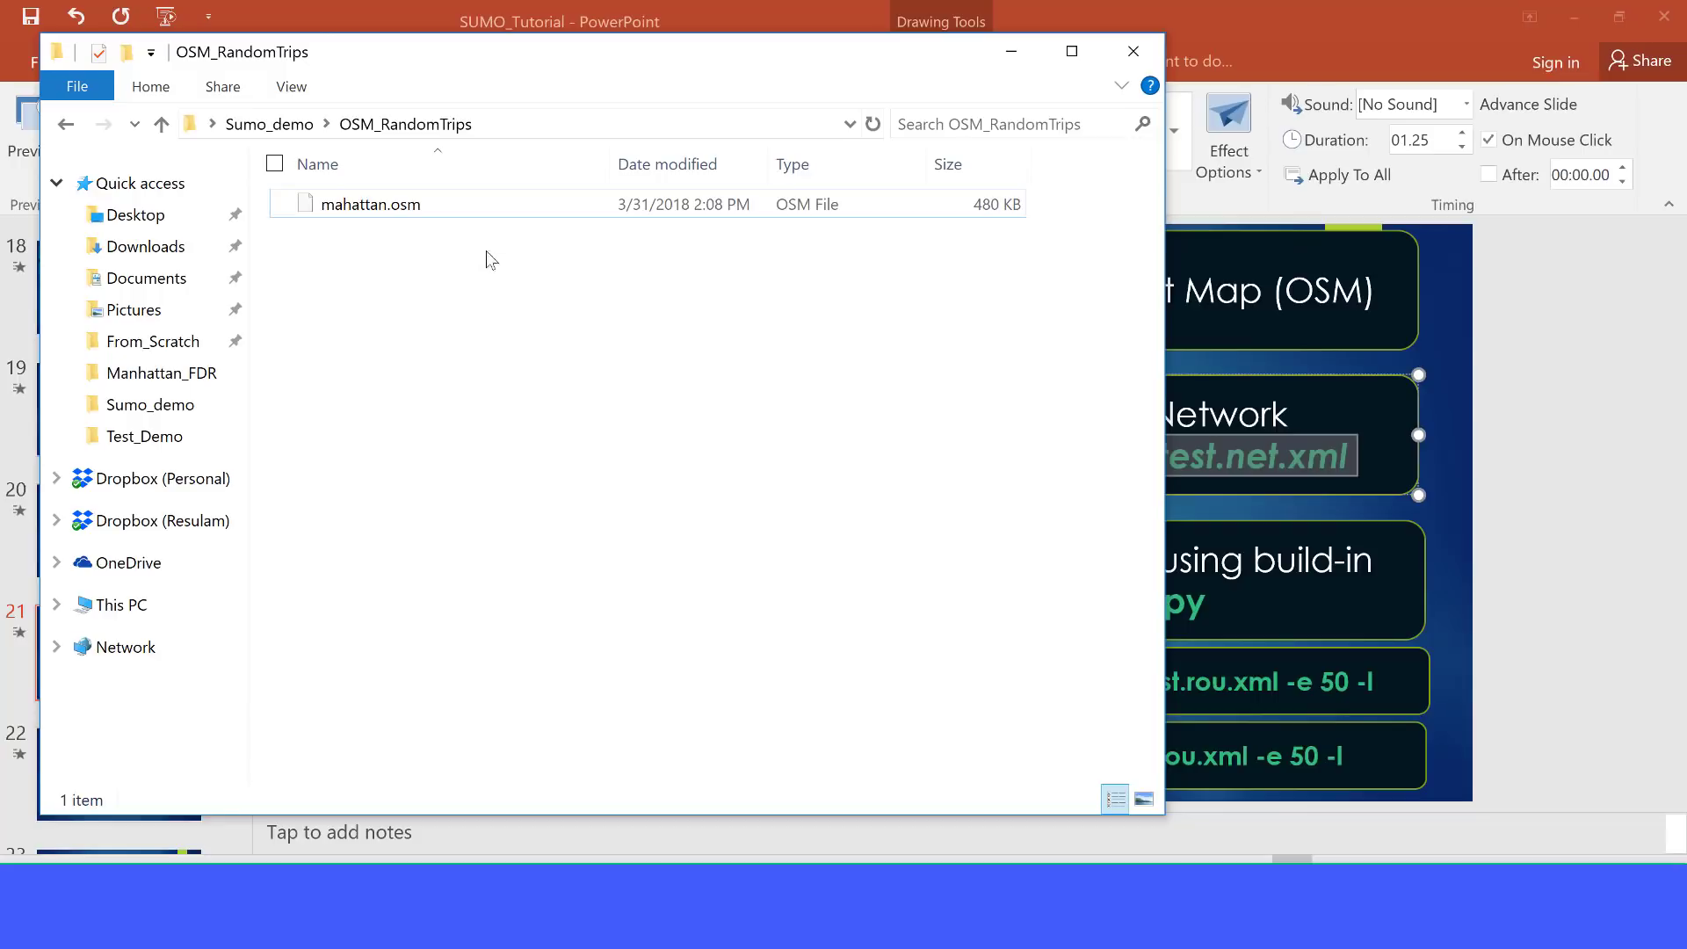
pyautogui.click(619, 127)
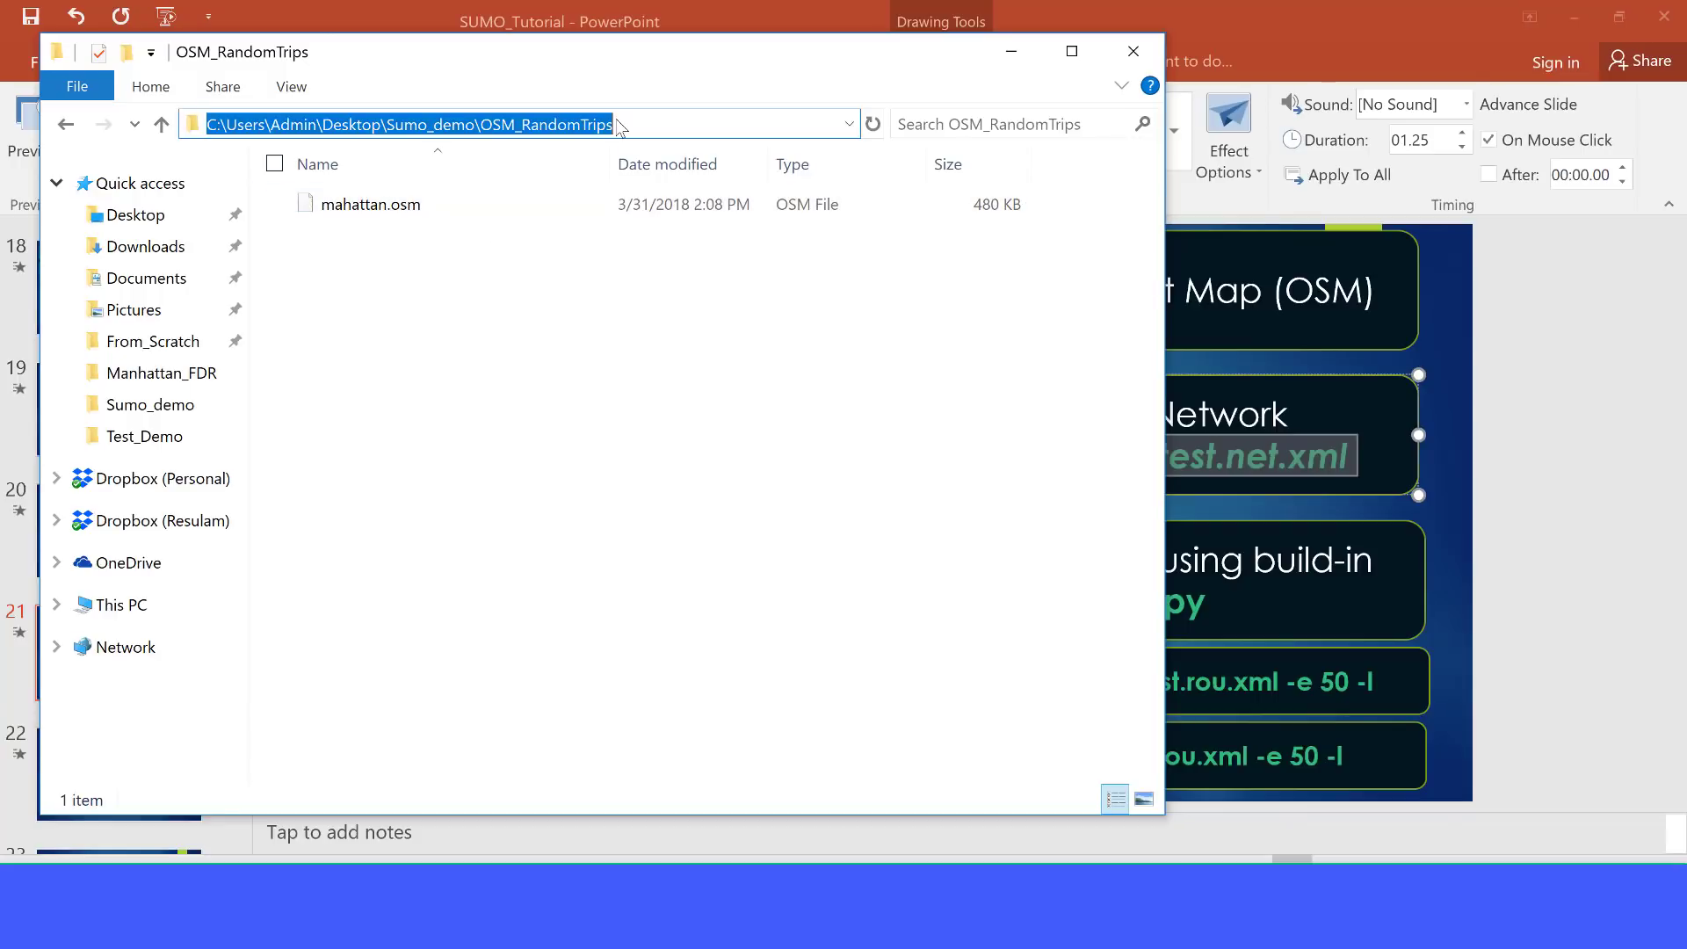
pyautogui.write('cm')
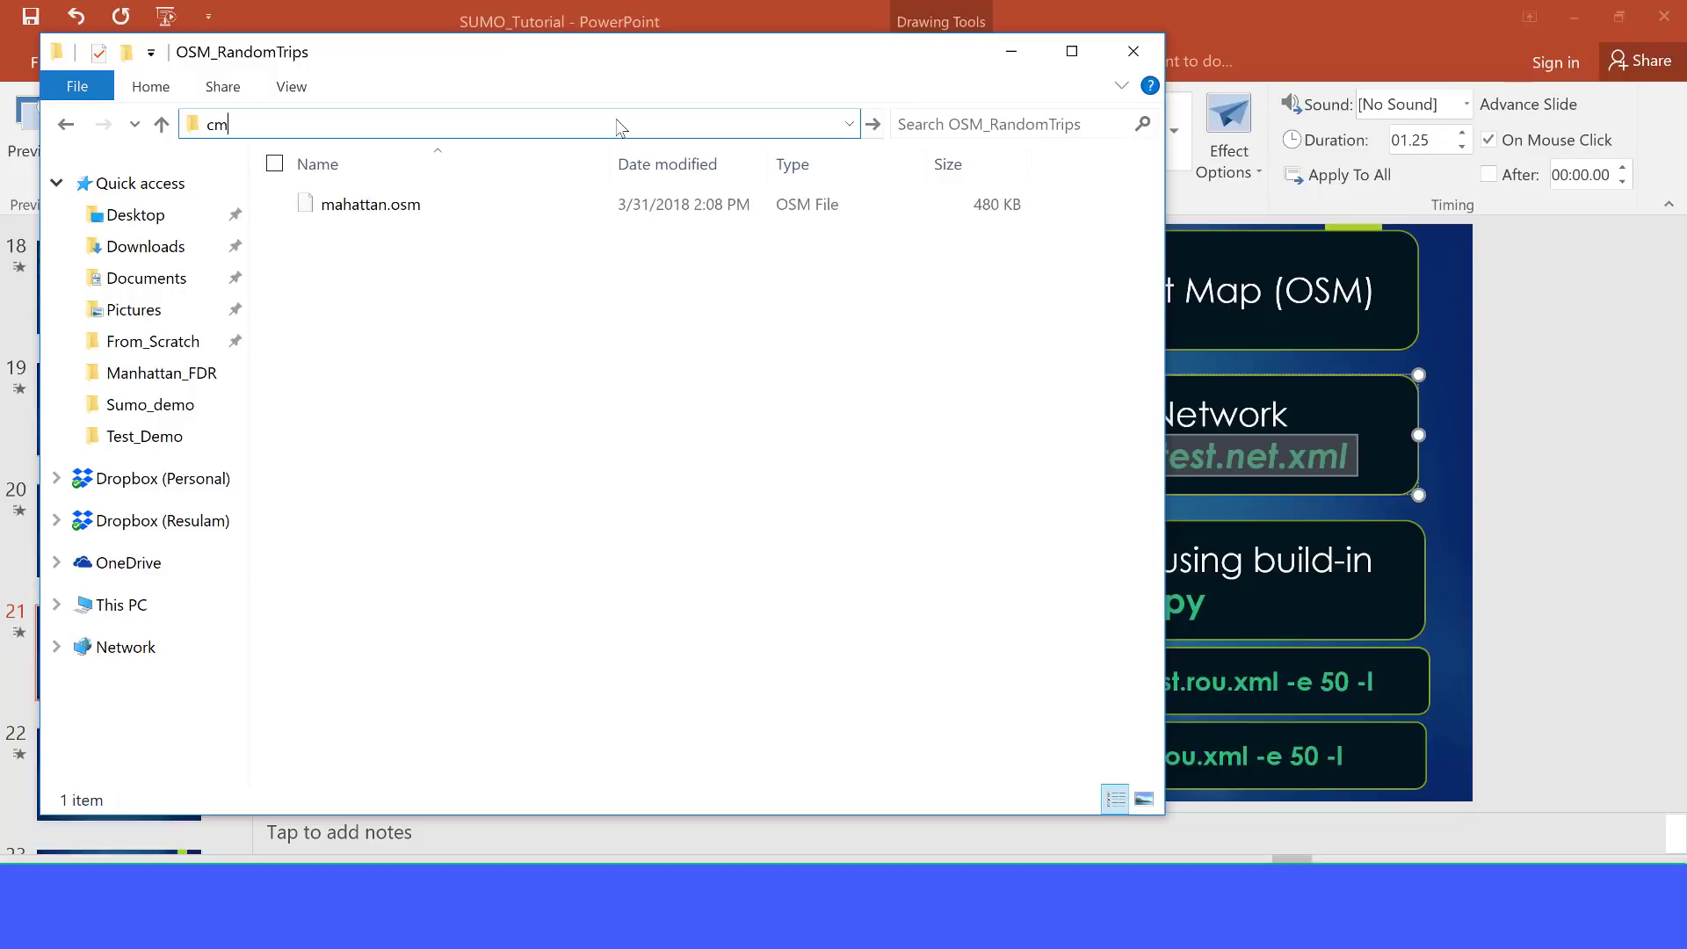
pyautogui.write('d')
pyautogui.press('Return')
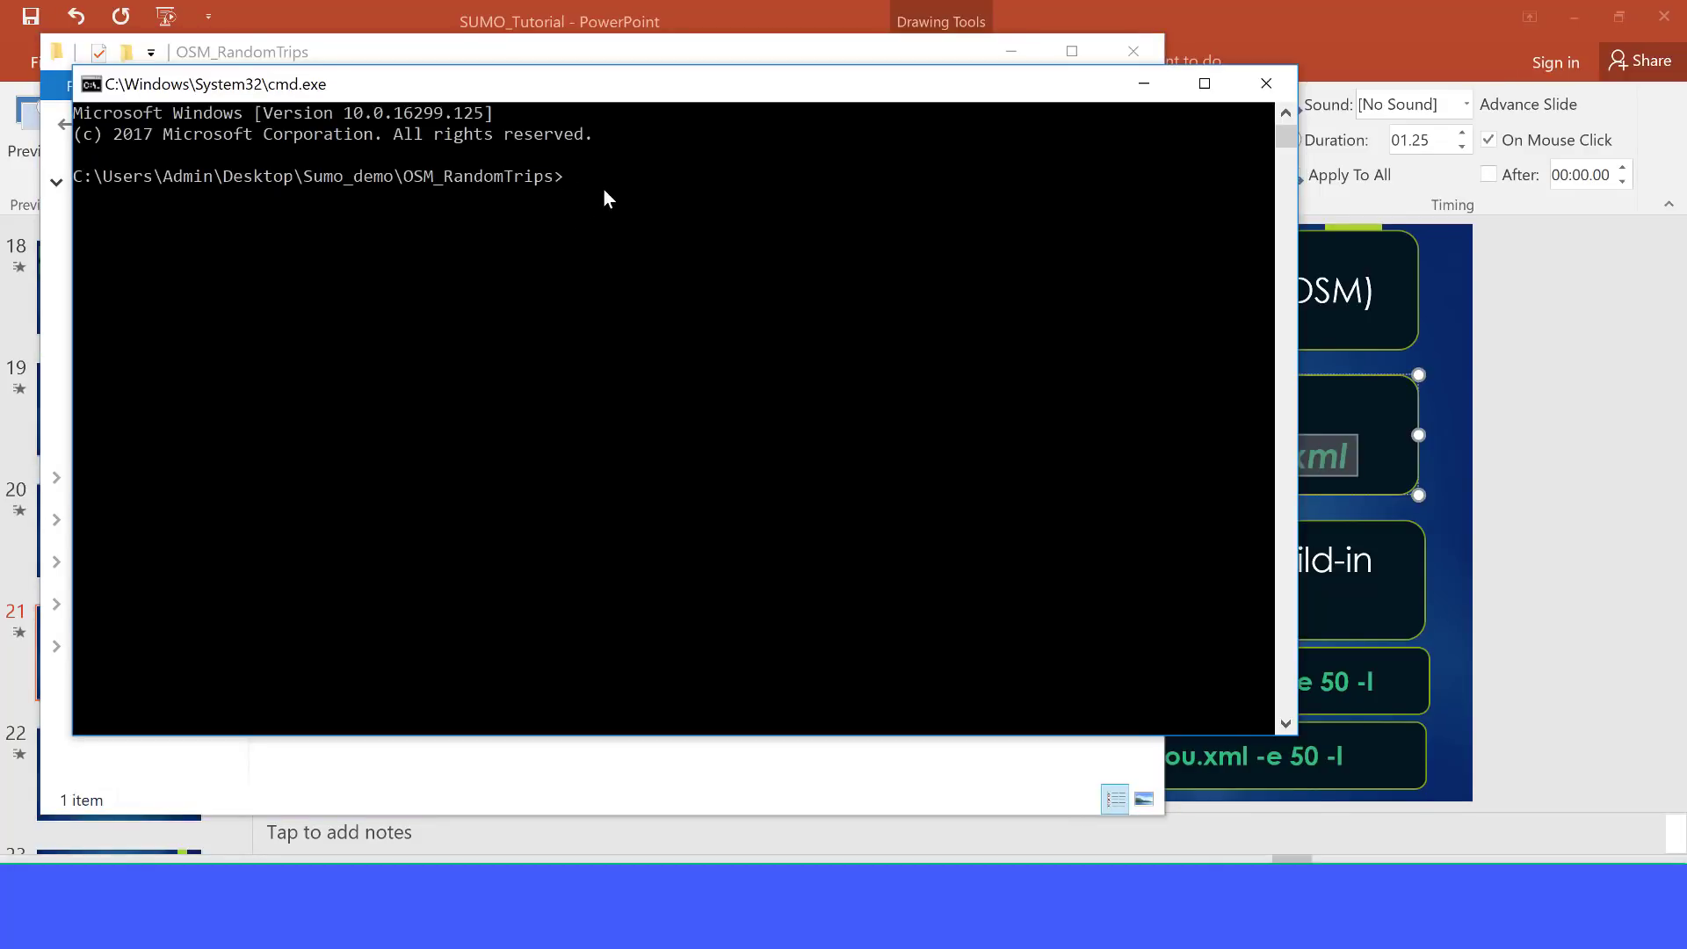
pyautogui.hotkey('ctrl', 'v')
pyautogui.press('Return')
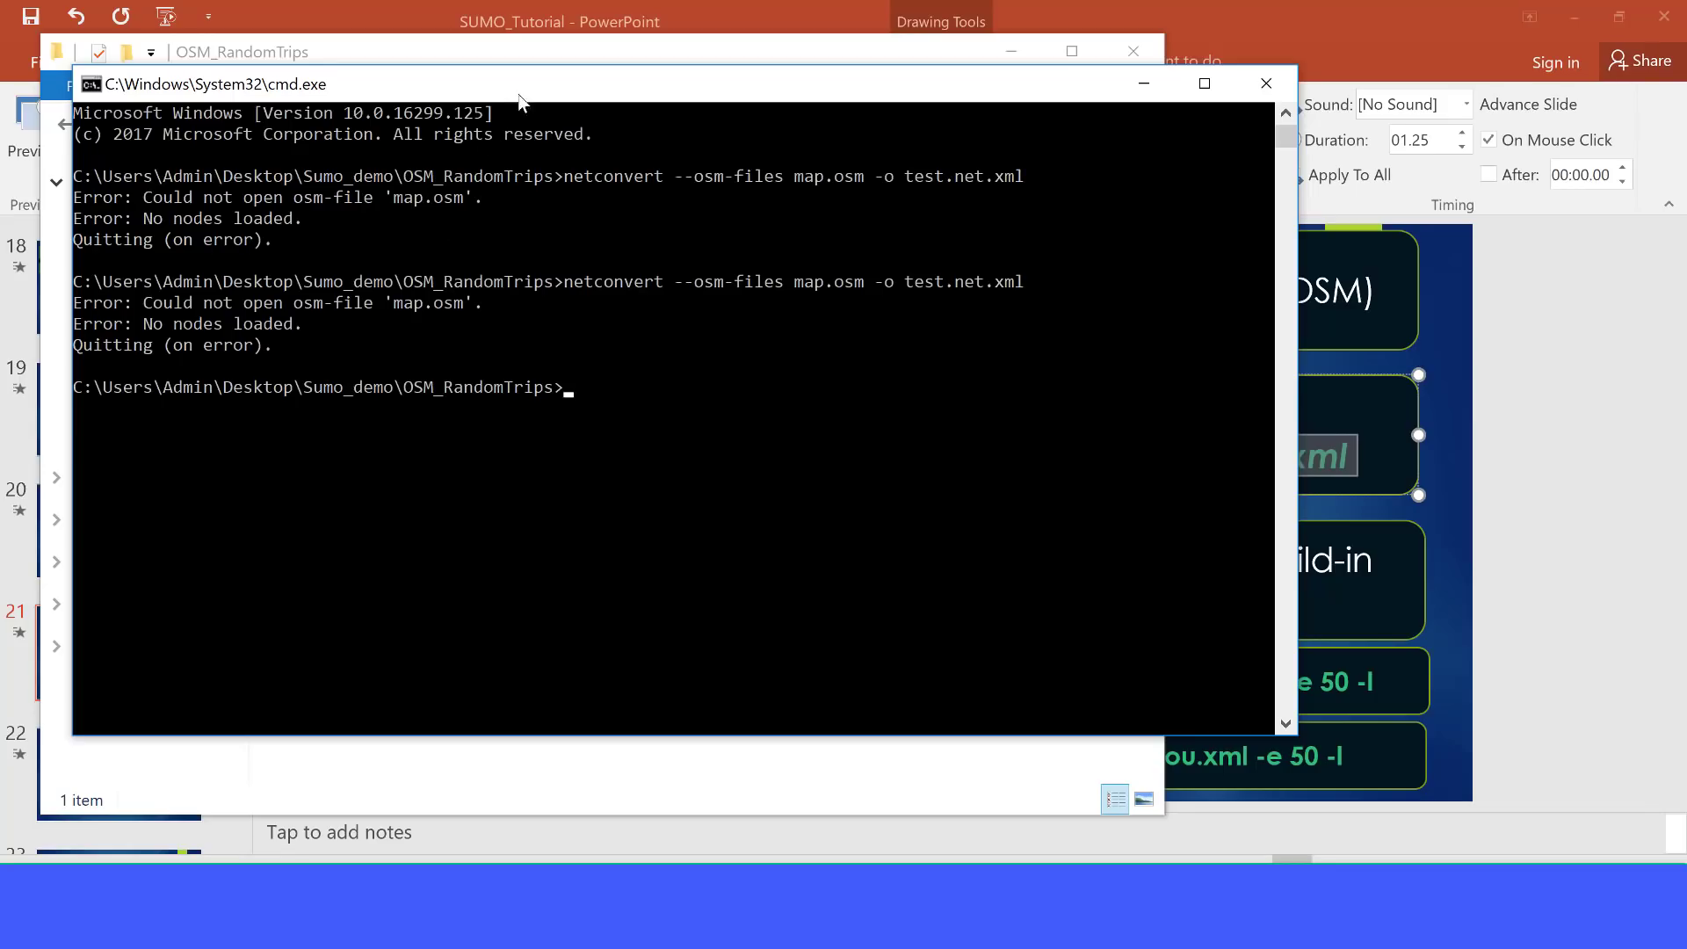
# Recall the netconvert command and change its input to mahattan.osm and output to mahattan.net.xml
pyautogui.moveTo(518, 94); pyautogui.dragTo(893, 121)
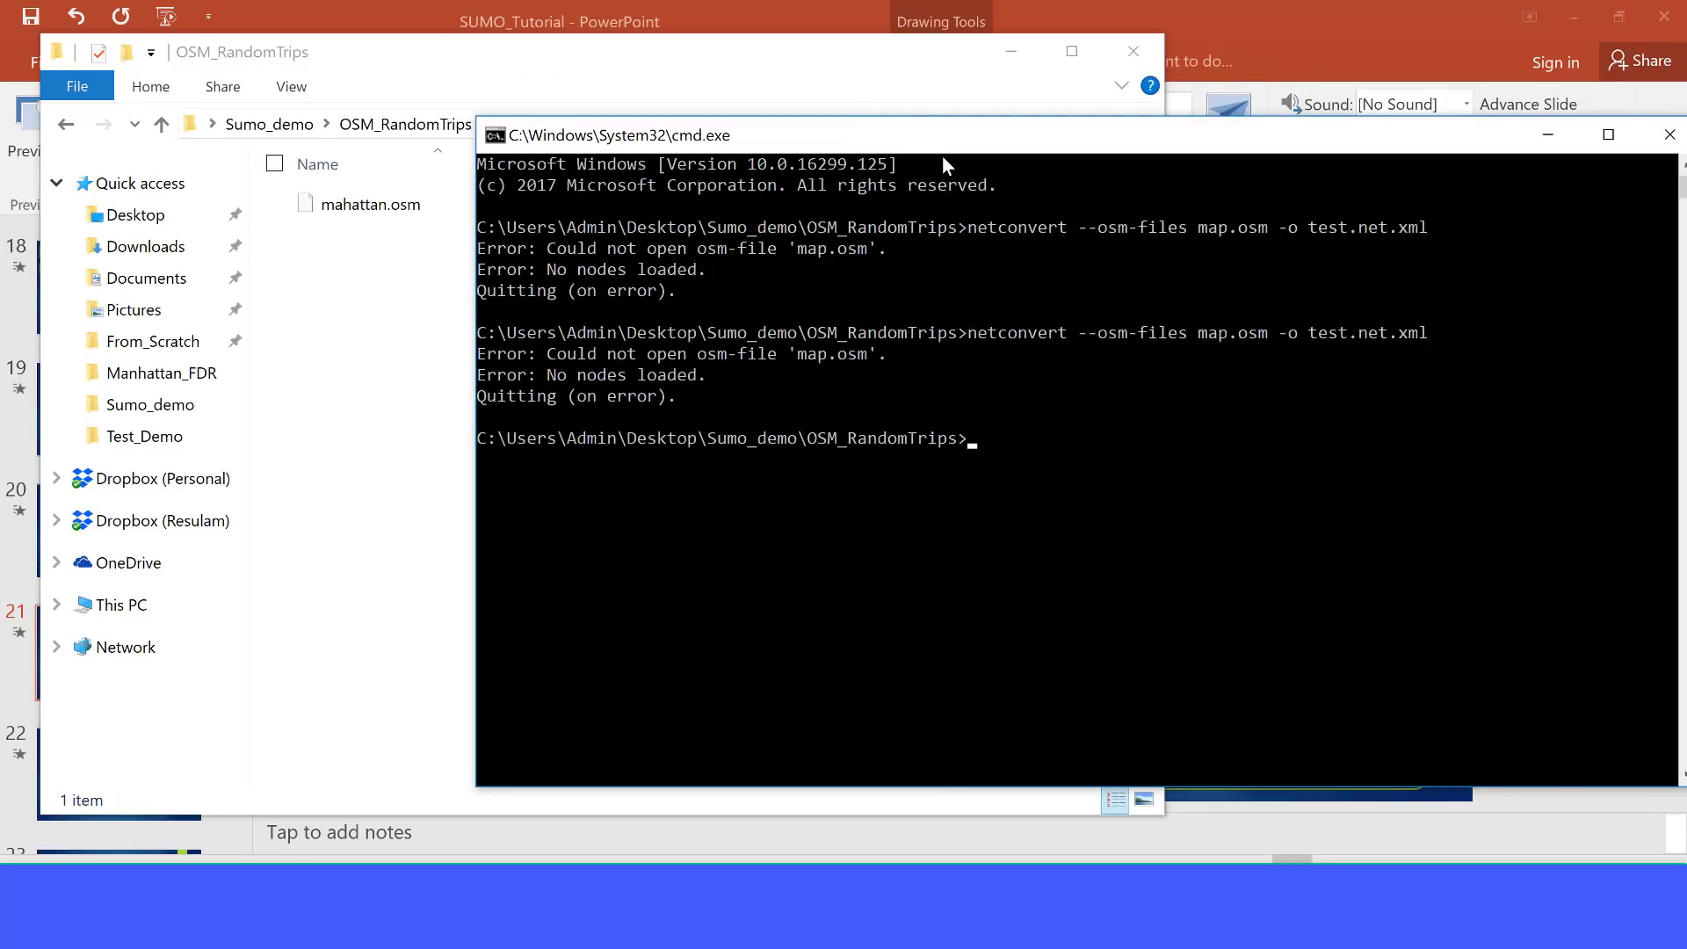
pyautogui.press('Up')
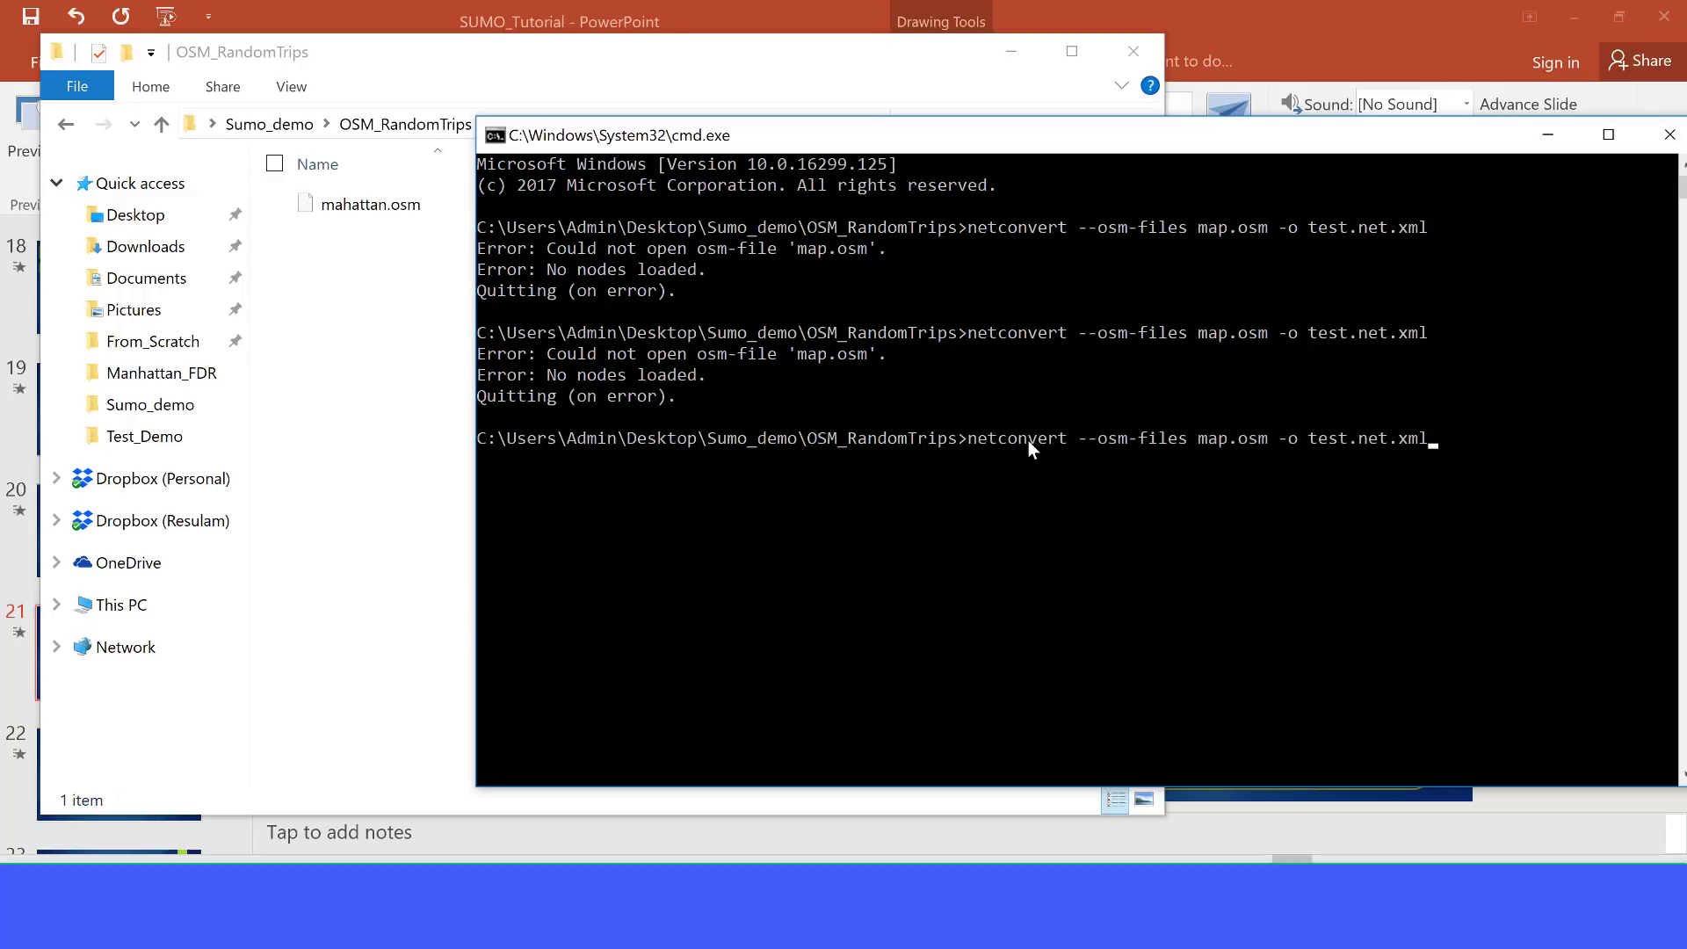
pyautogui.press('Left')
pyautogui.press('Left')
pyautogui.press('Left')
pyautogui.press('Left')
pyautogui.press('Left')
pyautogui.press('Left')
pyautogui.press('Left')
pyautogui.press('Left')
pyautogui.press('Left')
pyautogui.press('BackSpace')
pyautogui.press('BackSpace')
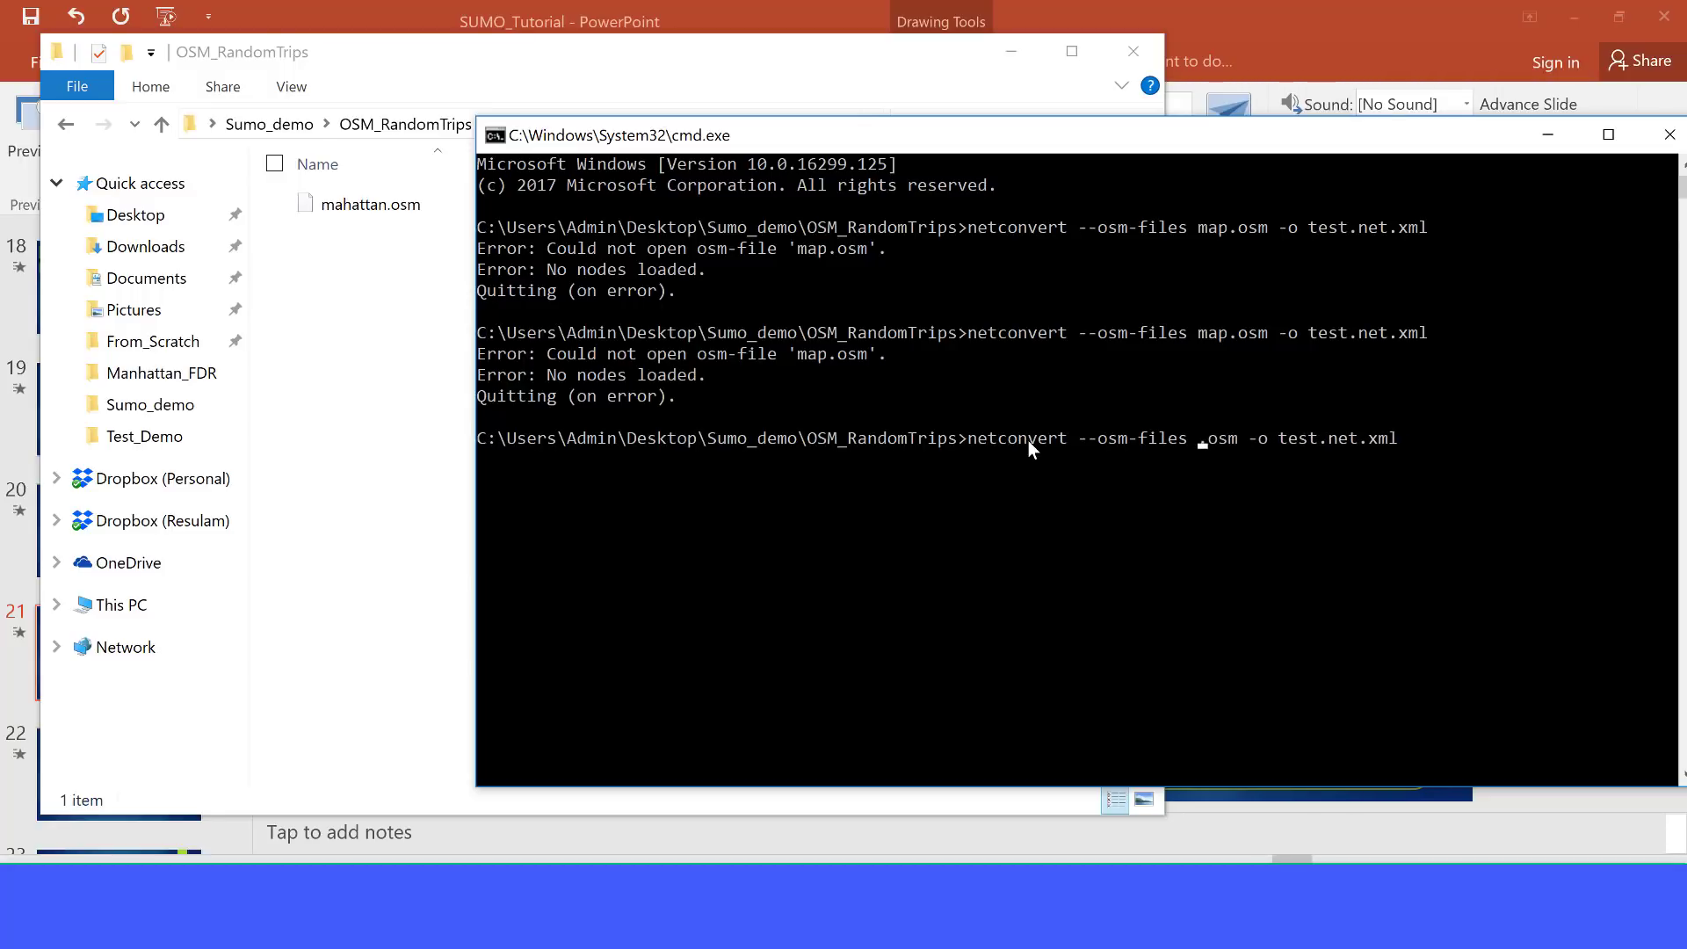
pyautogui.write('a')
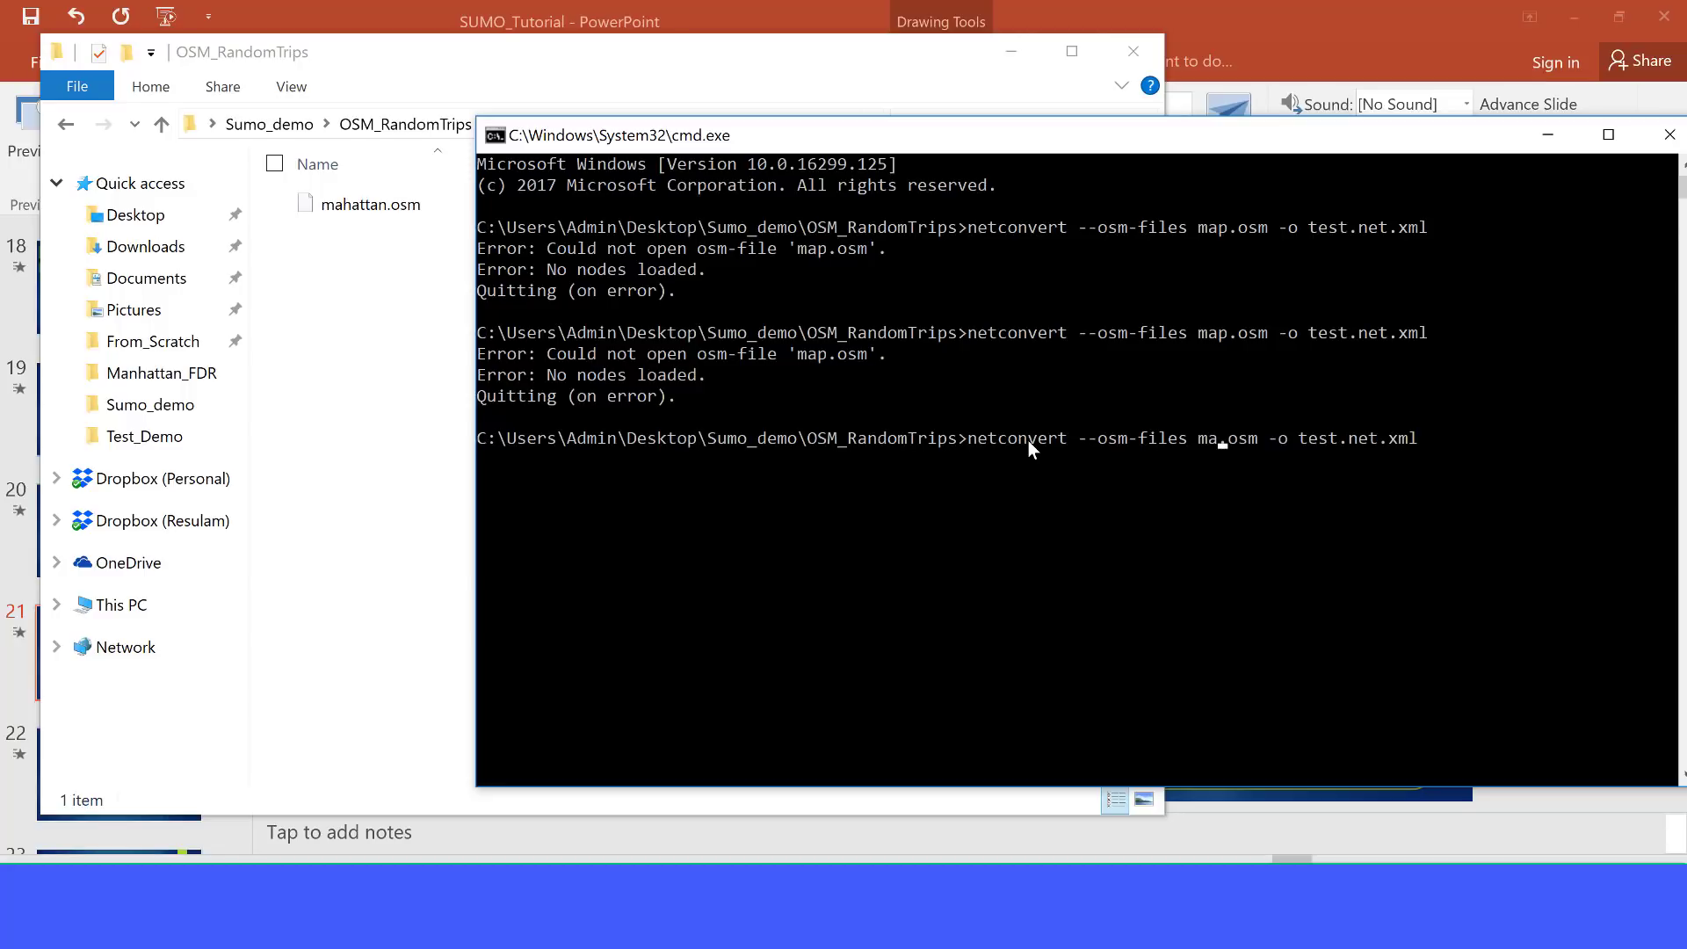
pyautogui.write('hattan')
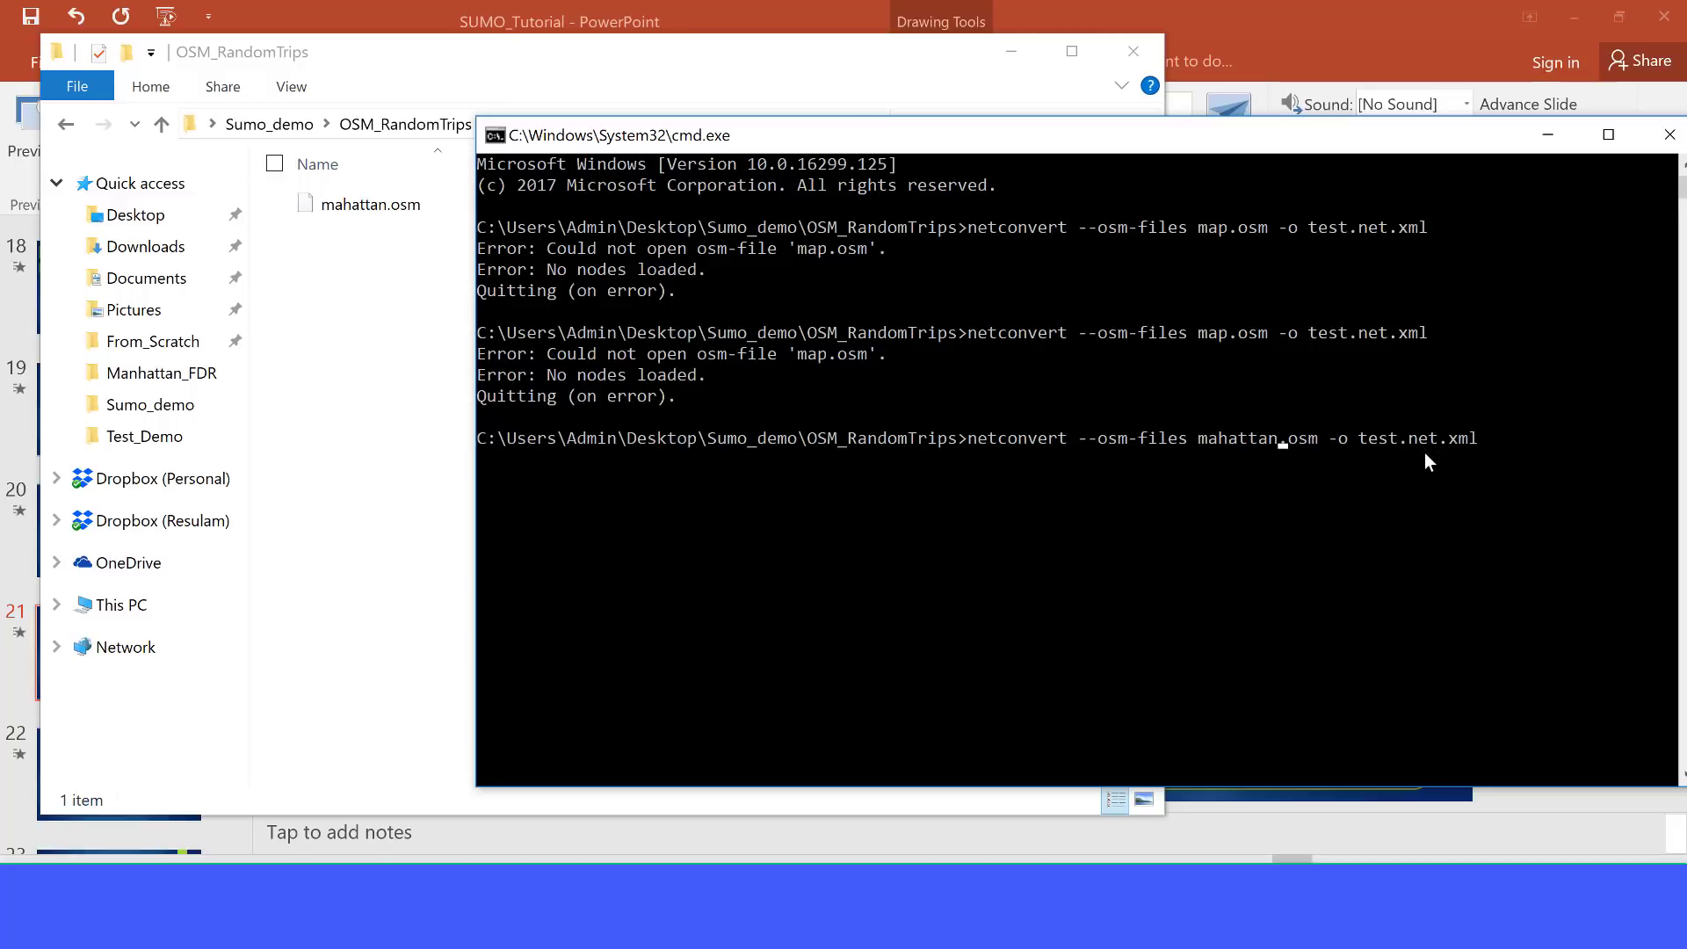
pyautogui.press('Right')
pyautogui.press('BackSpace')
pyautogui.write('mahattan')
# Run the edited netconvert command to convert mahattan.osm into mahattan.net.xml
pyautogui.moveTo(926, 125); pyautogui.dragTo(956, 140)
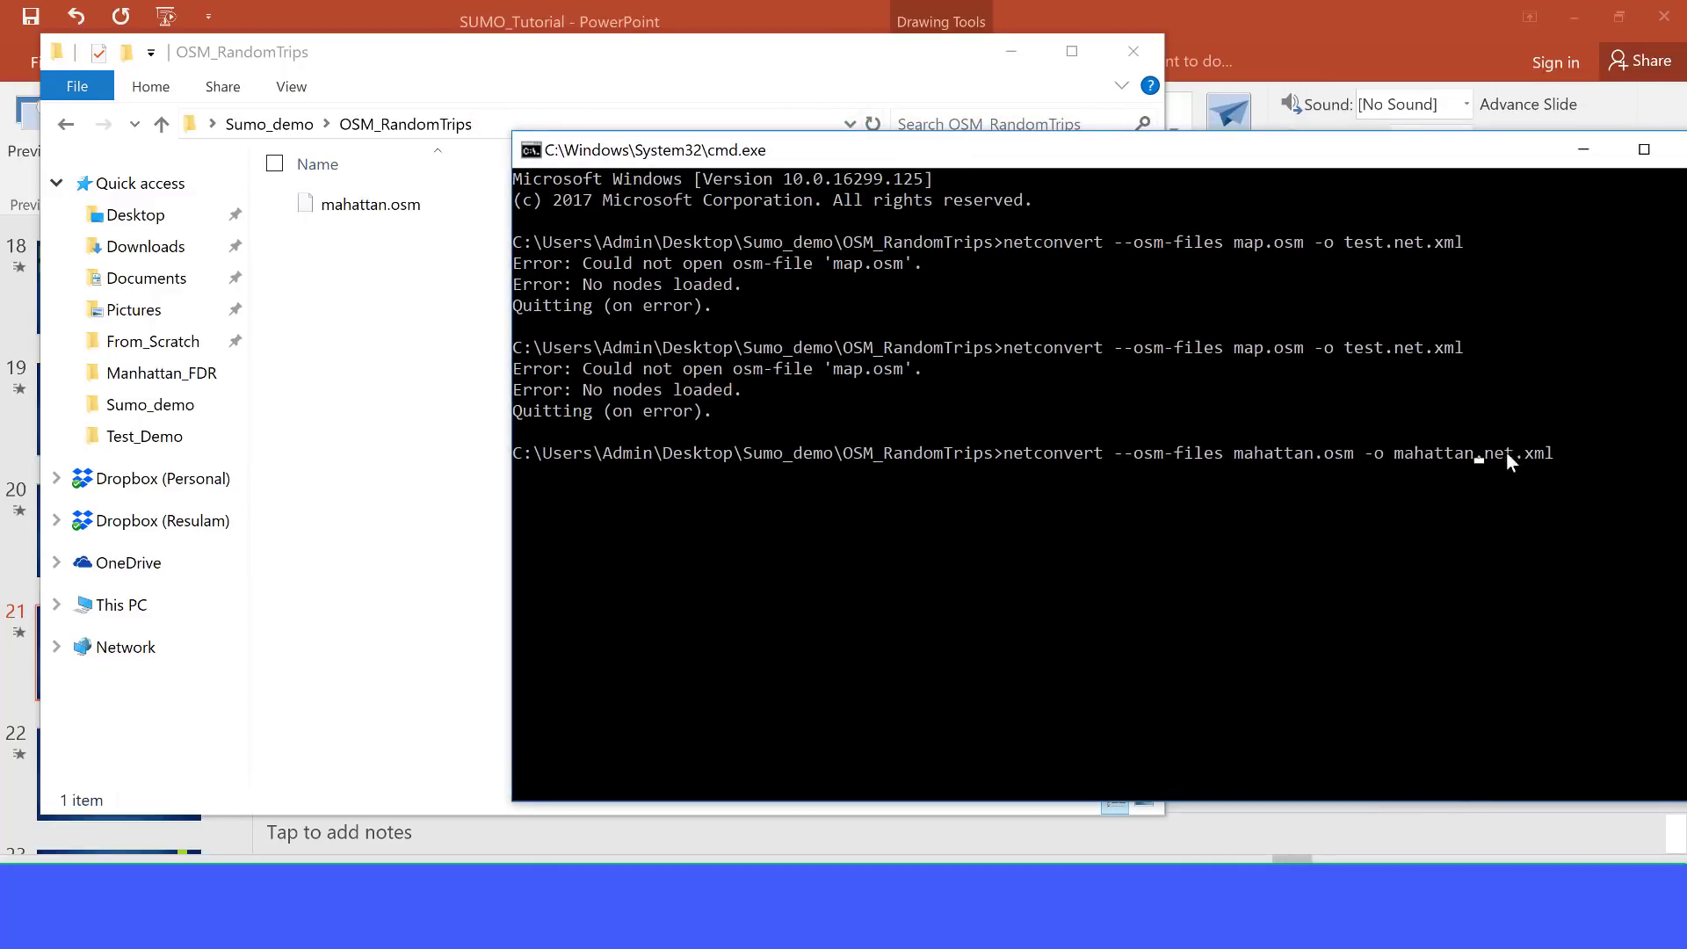
pyautogui.click(1570, 470)
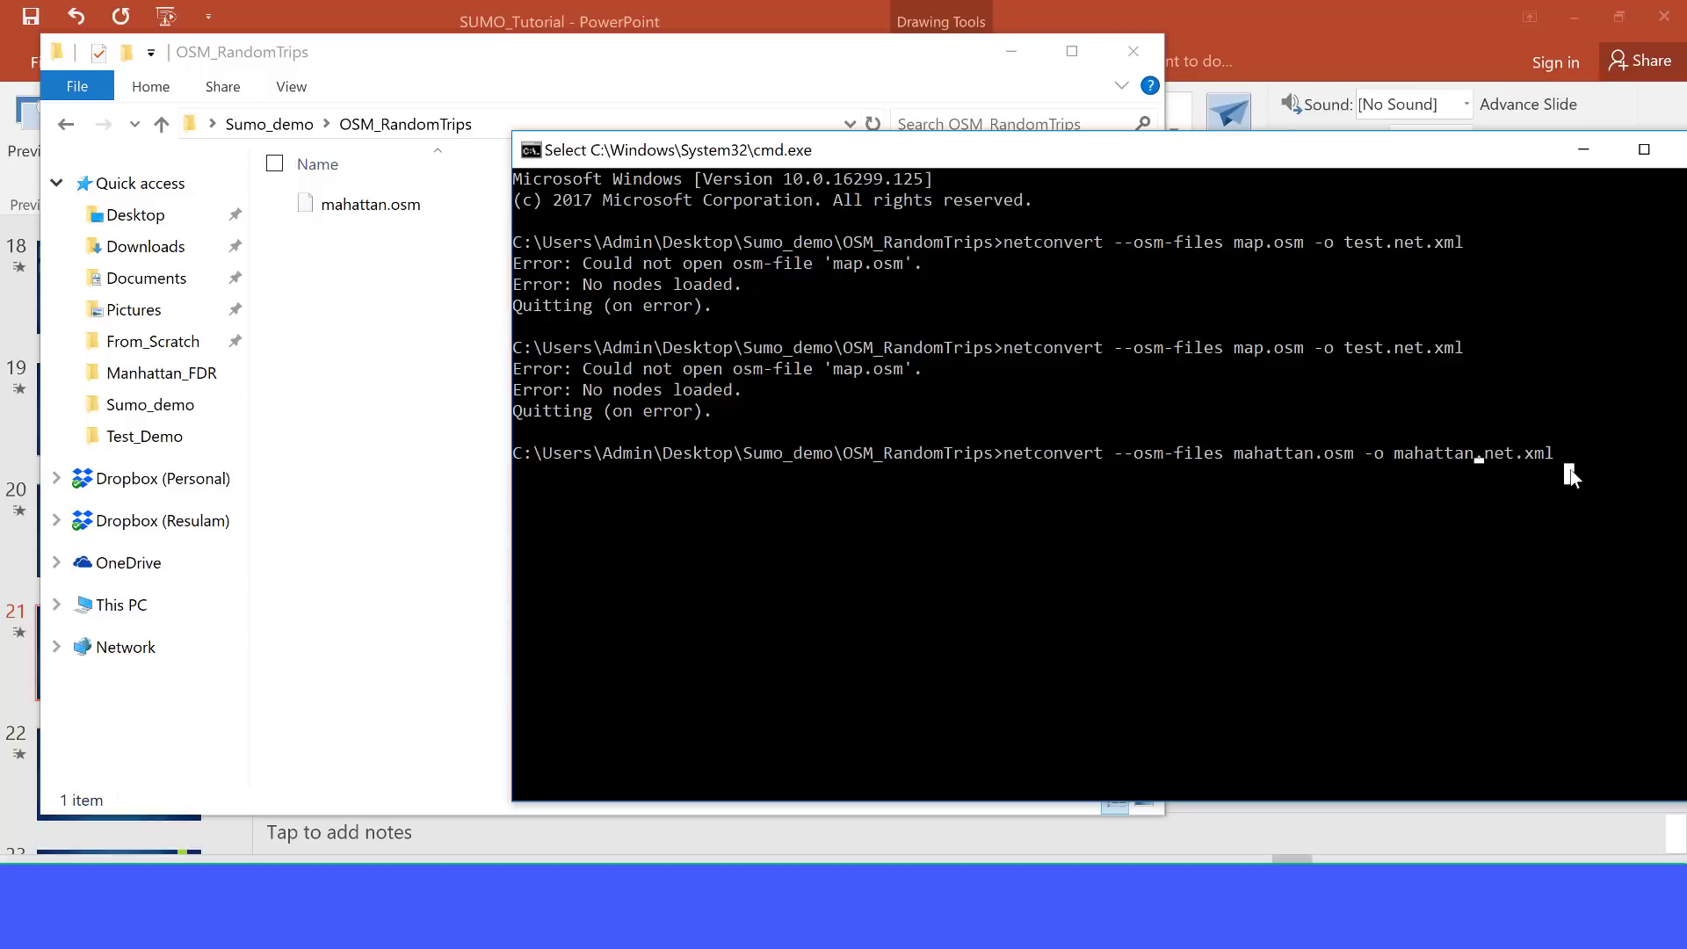
pyautogui.press('Return')
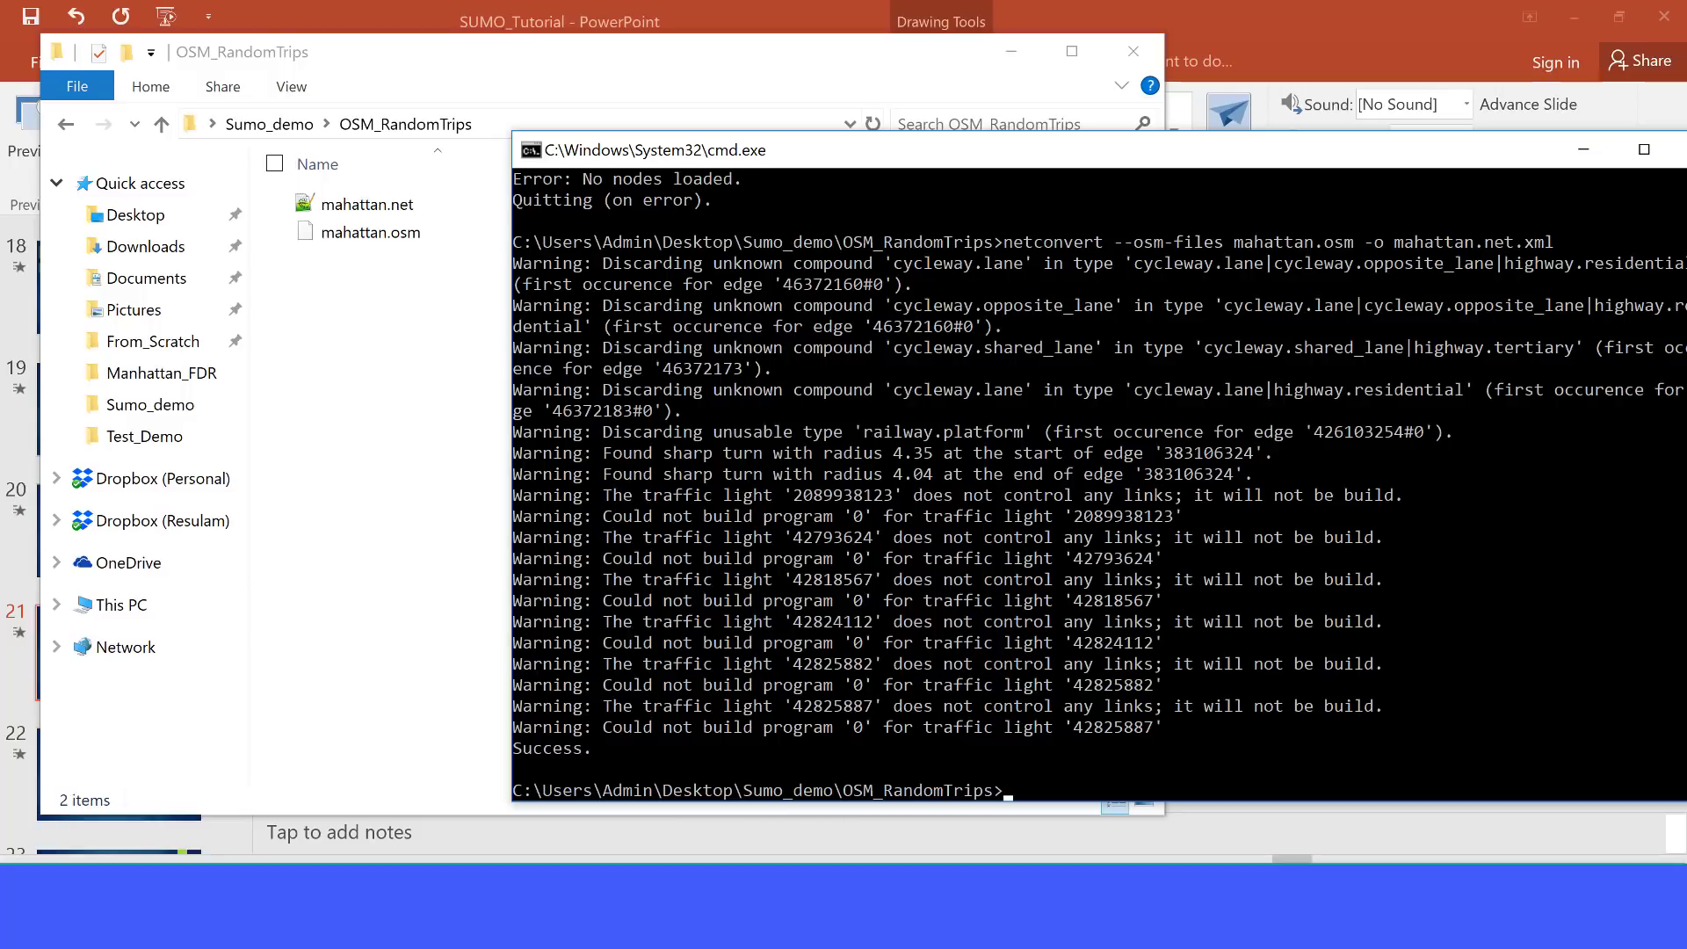
# Bring PowerPoint forward and select the step 3 randomTrips.py text on slide 21
pyautogui.moveTo(931, 927)
pyautogui.click(949, 851)
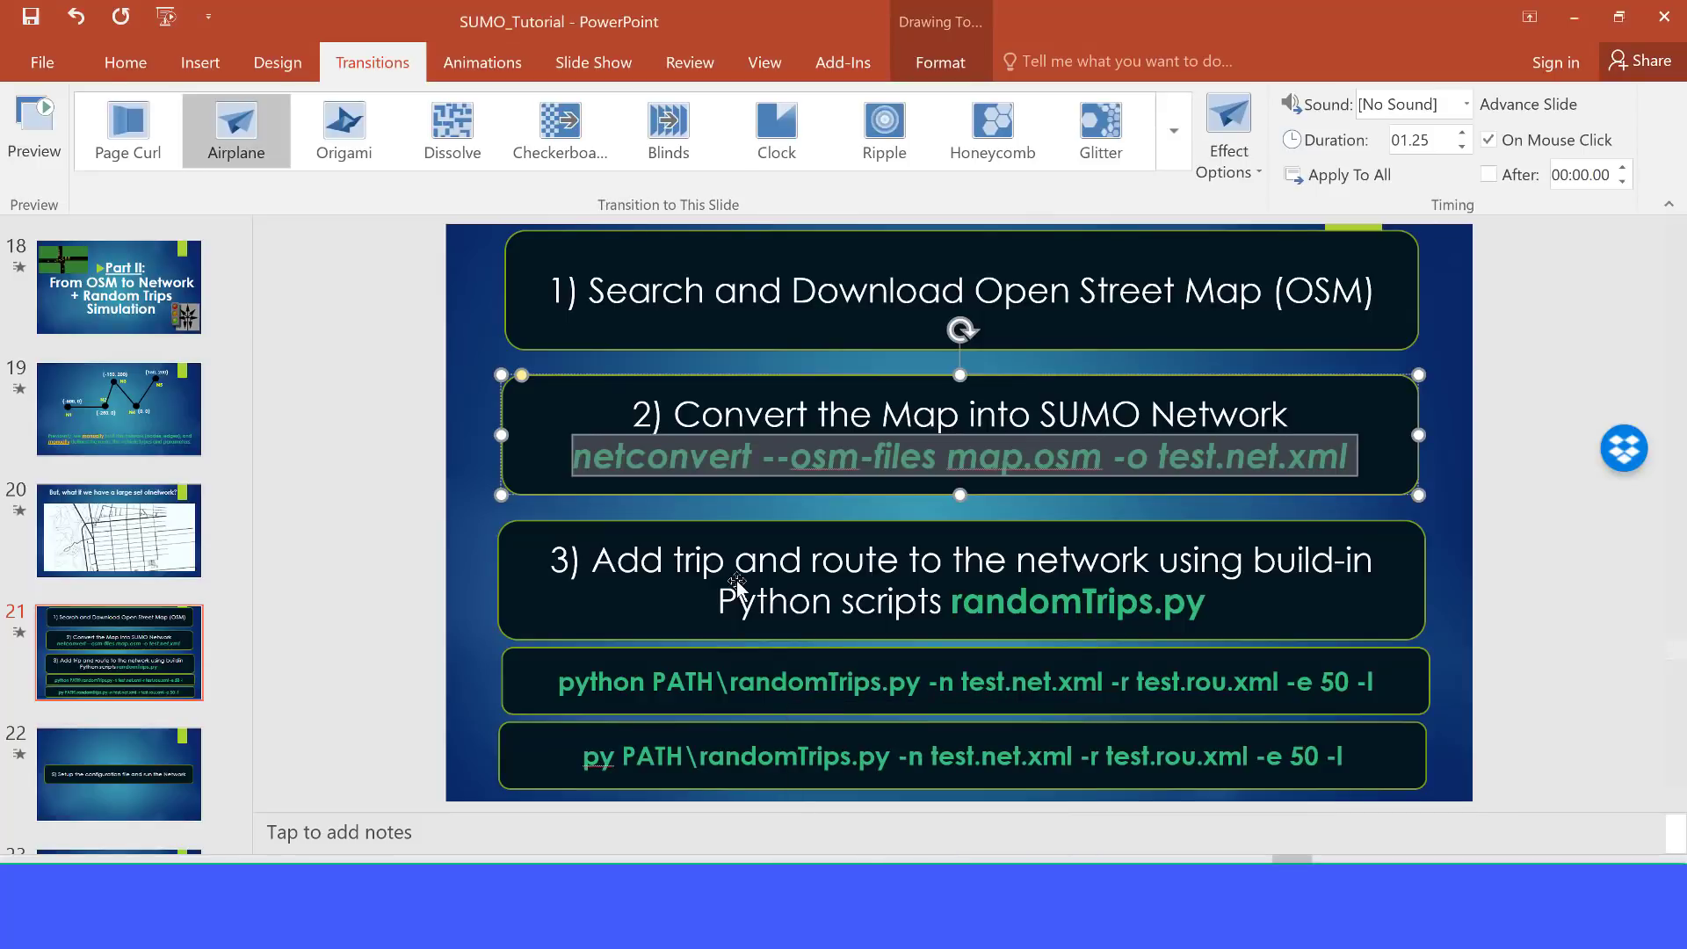
pyautogui.click(665, 567)
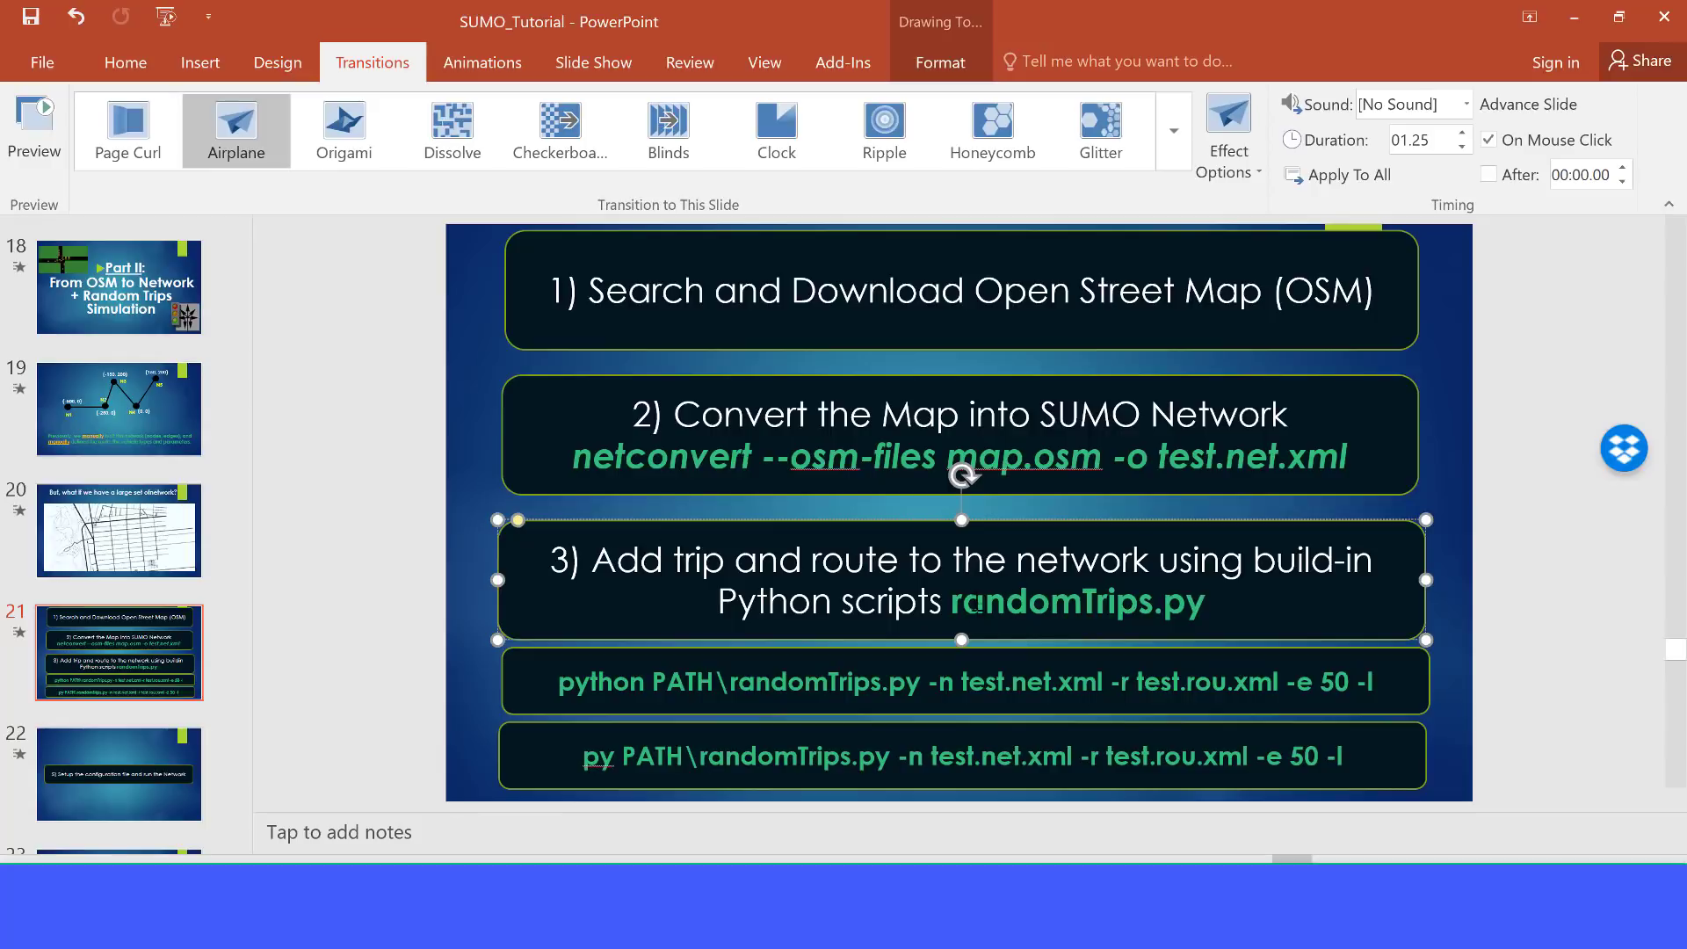
# Search Everything for 'randomtrips.' and open the folder containing randomTrips.py
pyautogui.hotkey('alt', 'Tab')
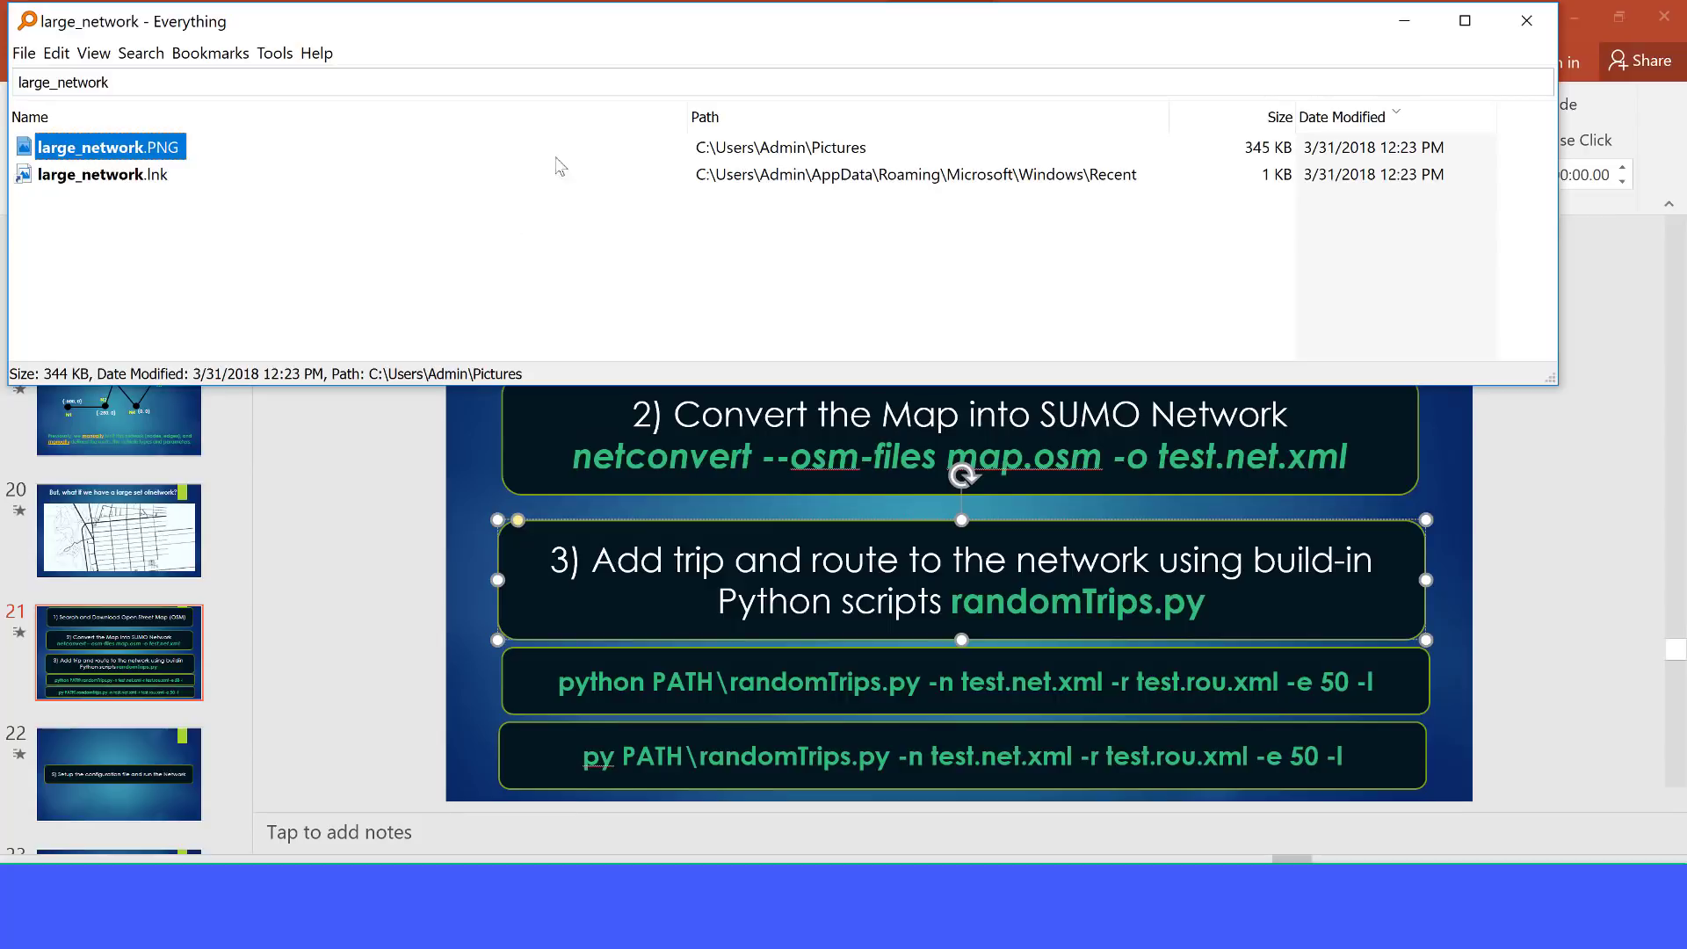
pyautogui.click(635, 85)
pyautogui.write('randomtrips.')
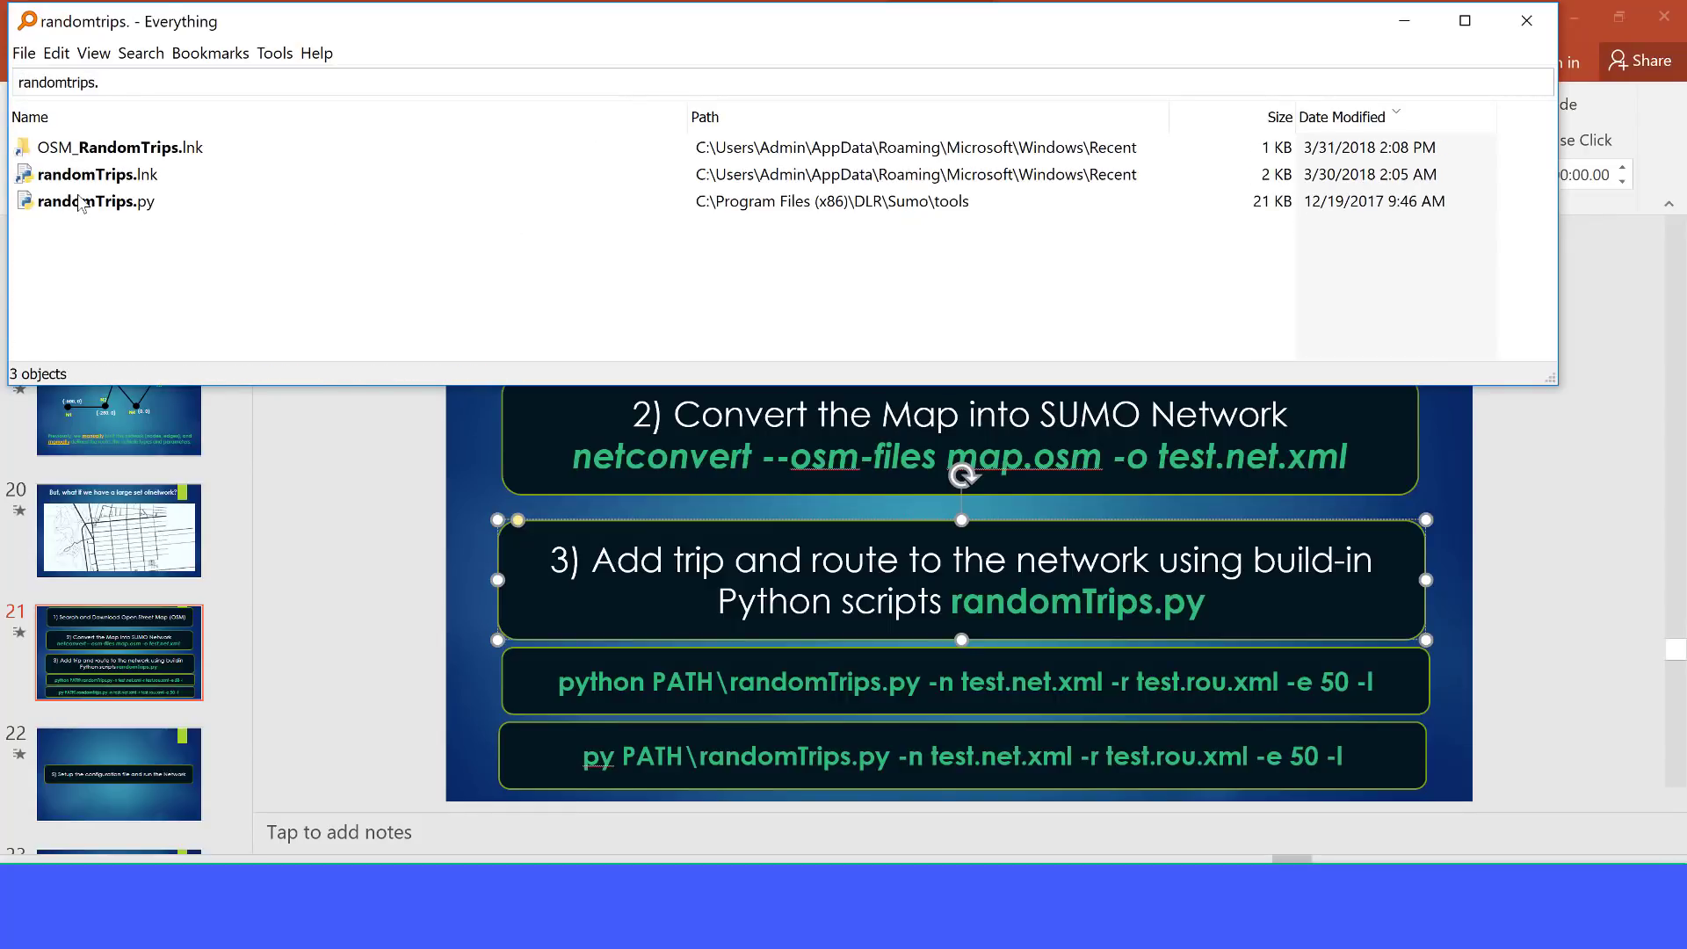
pyautogui.click(81, 203)
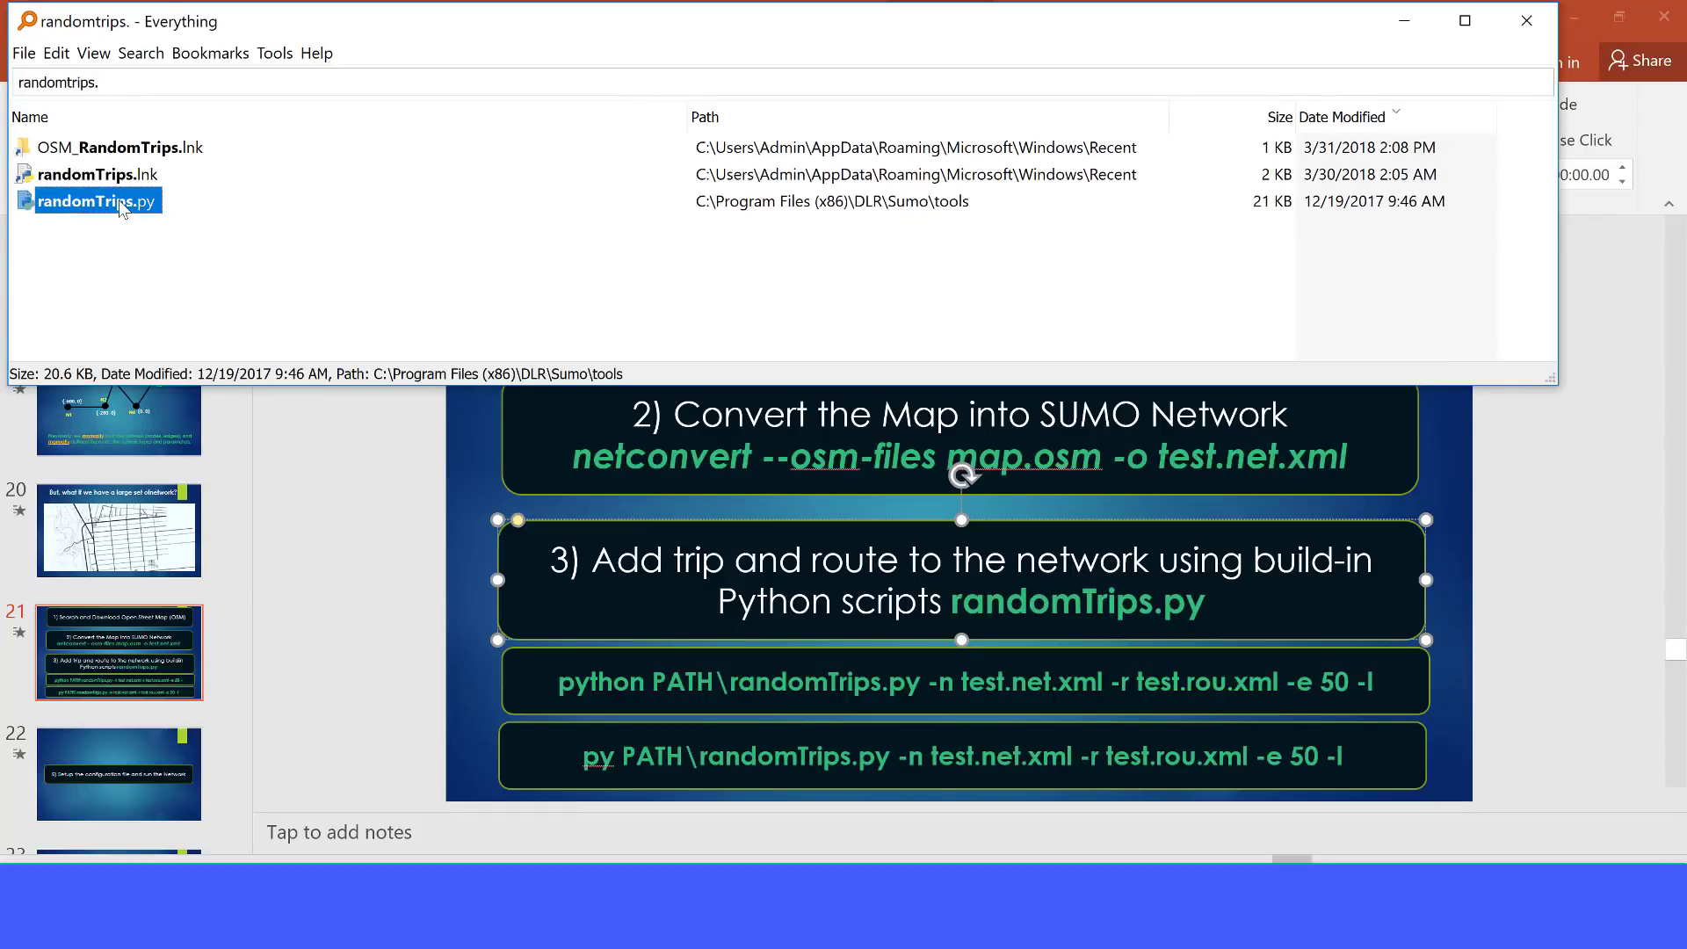
pyautogui.rightClick(120, 206)
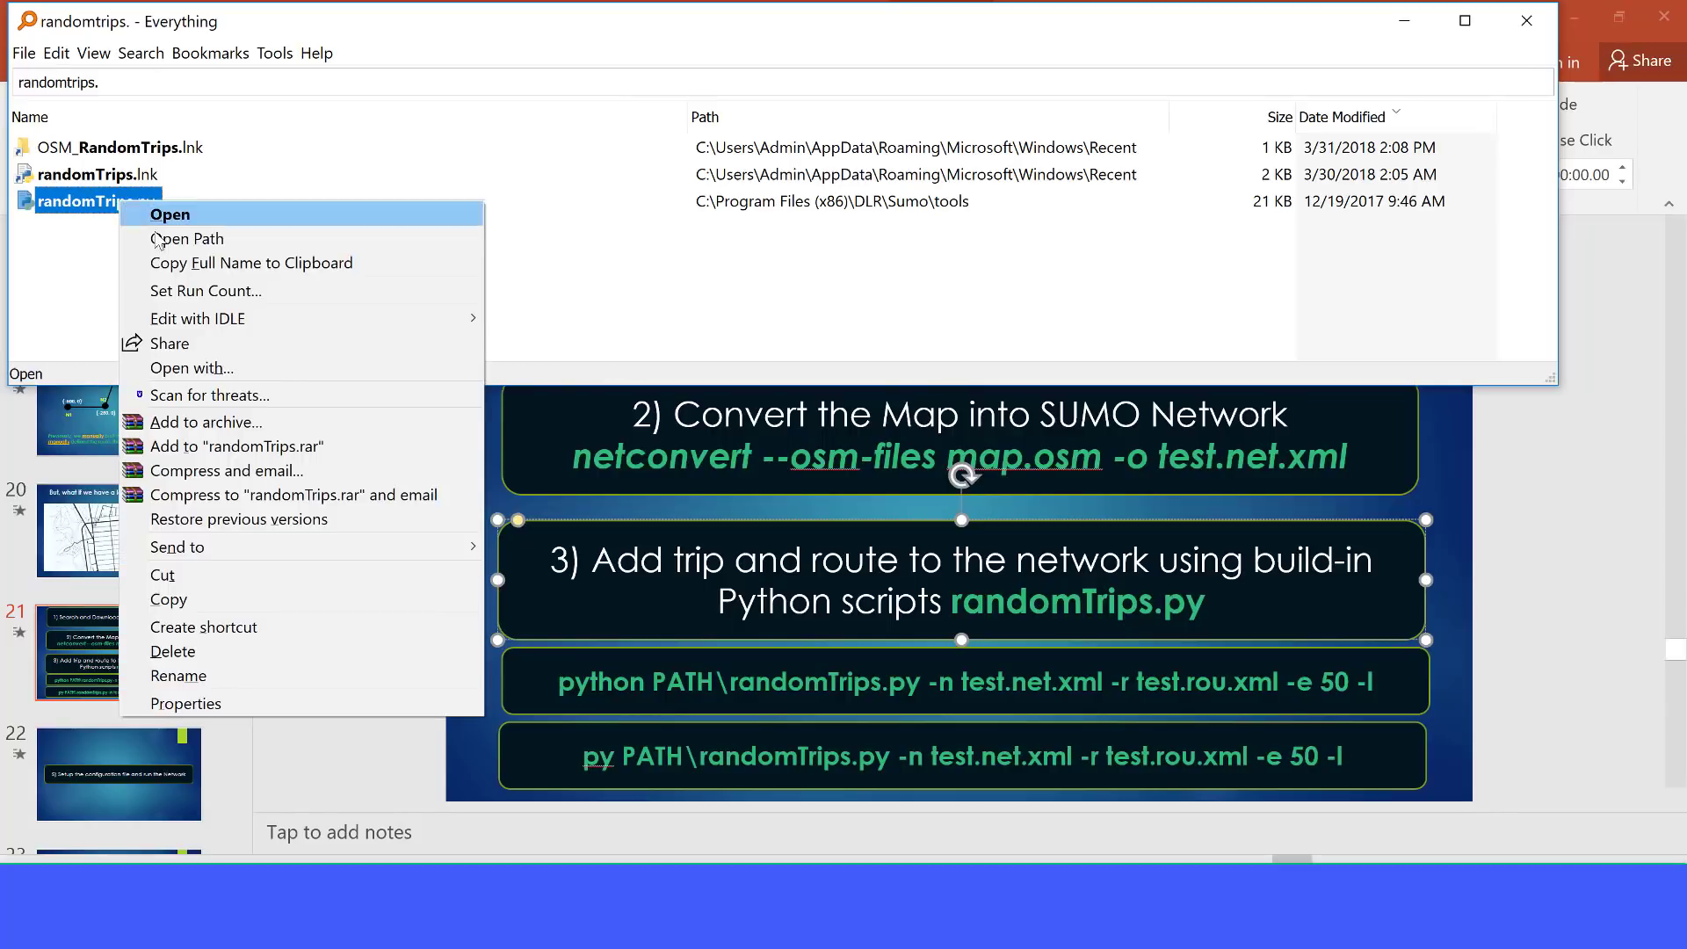
pyautogui.click(194, 240)
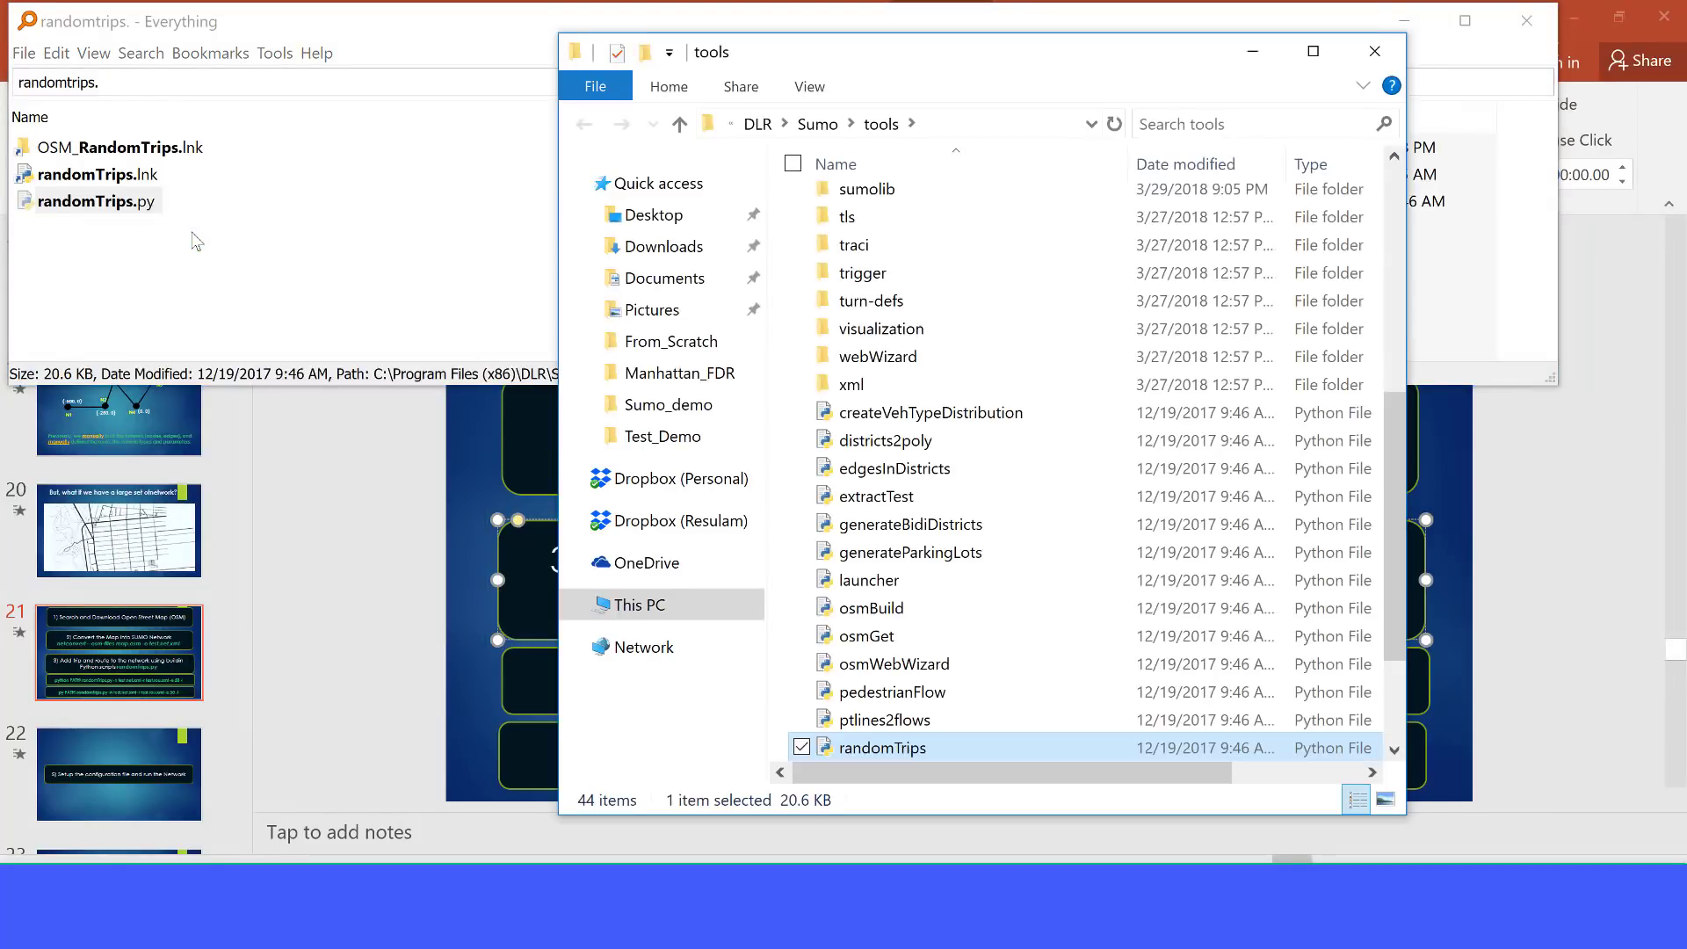
# Copy randomTrips.py from the Sumo tools folder and paste it into the OSM_RandomTrips folder
pyautogui.click(933, 121)
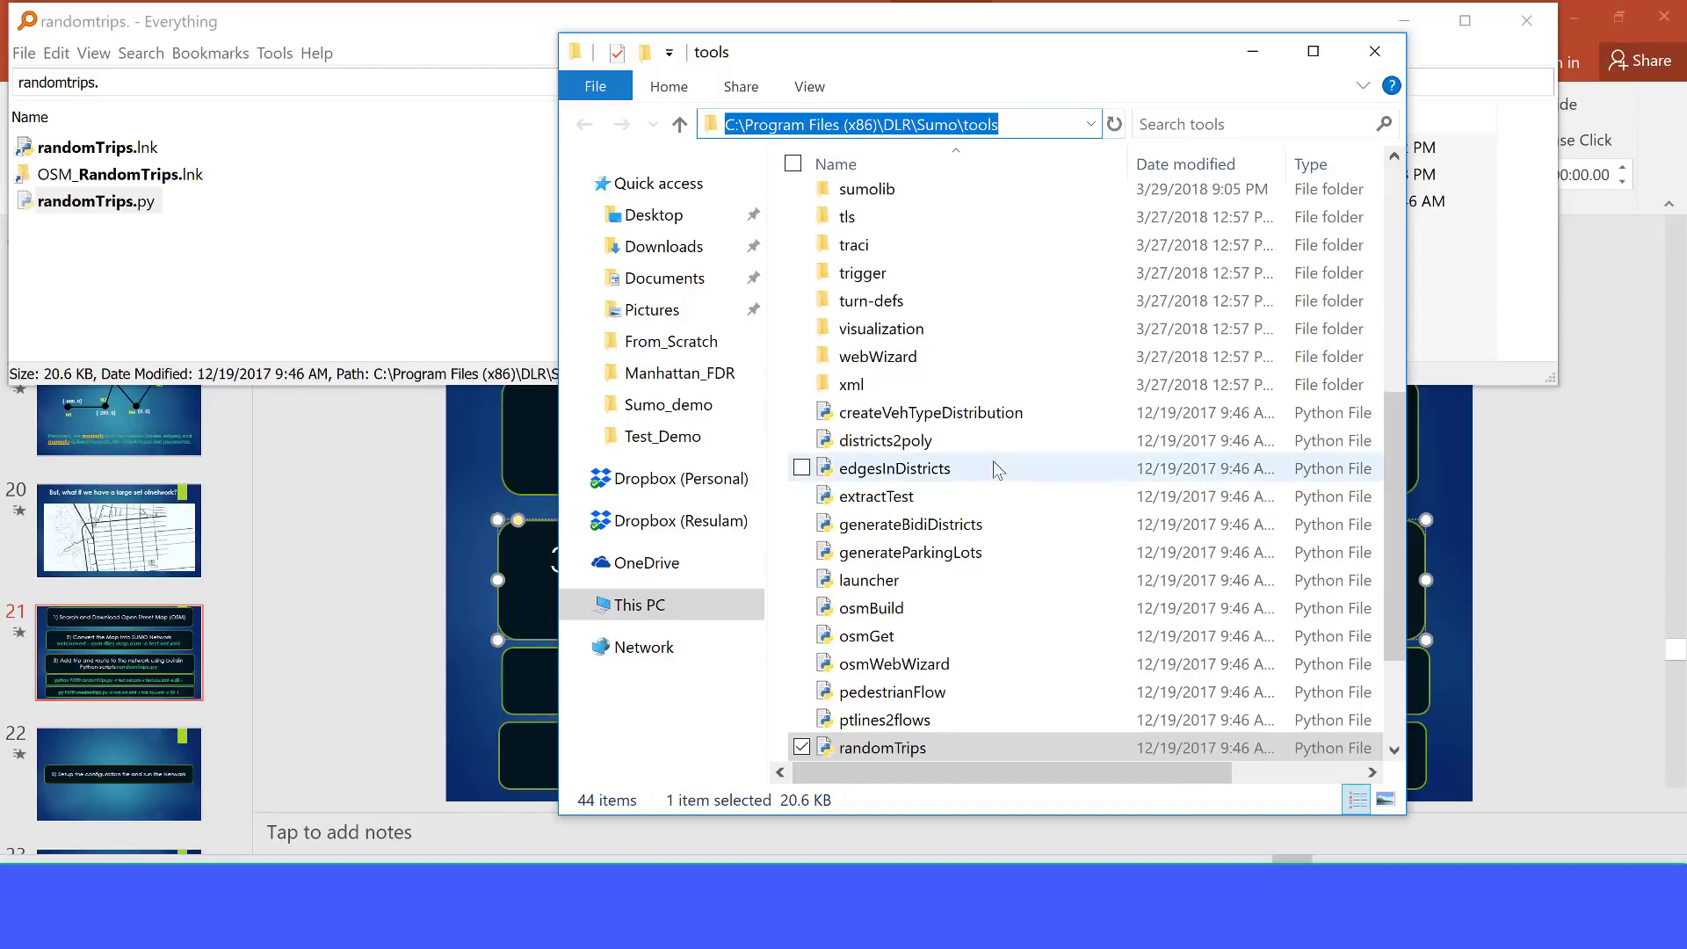
pyautogui.click(903, 722)
pyautogui.click(884, 757)
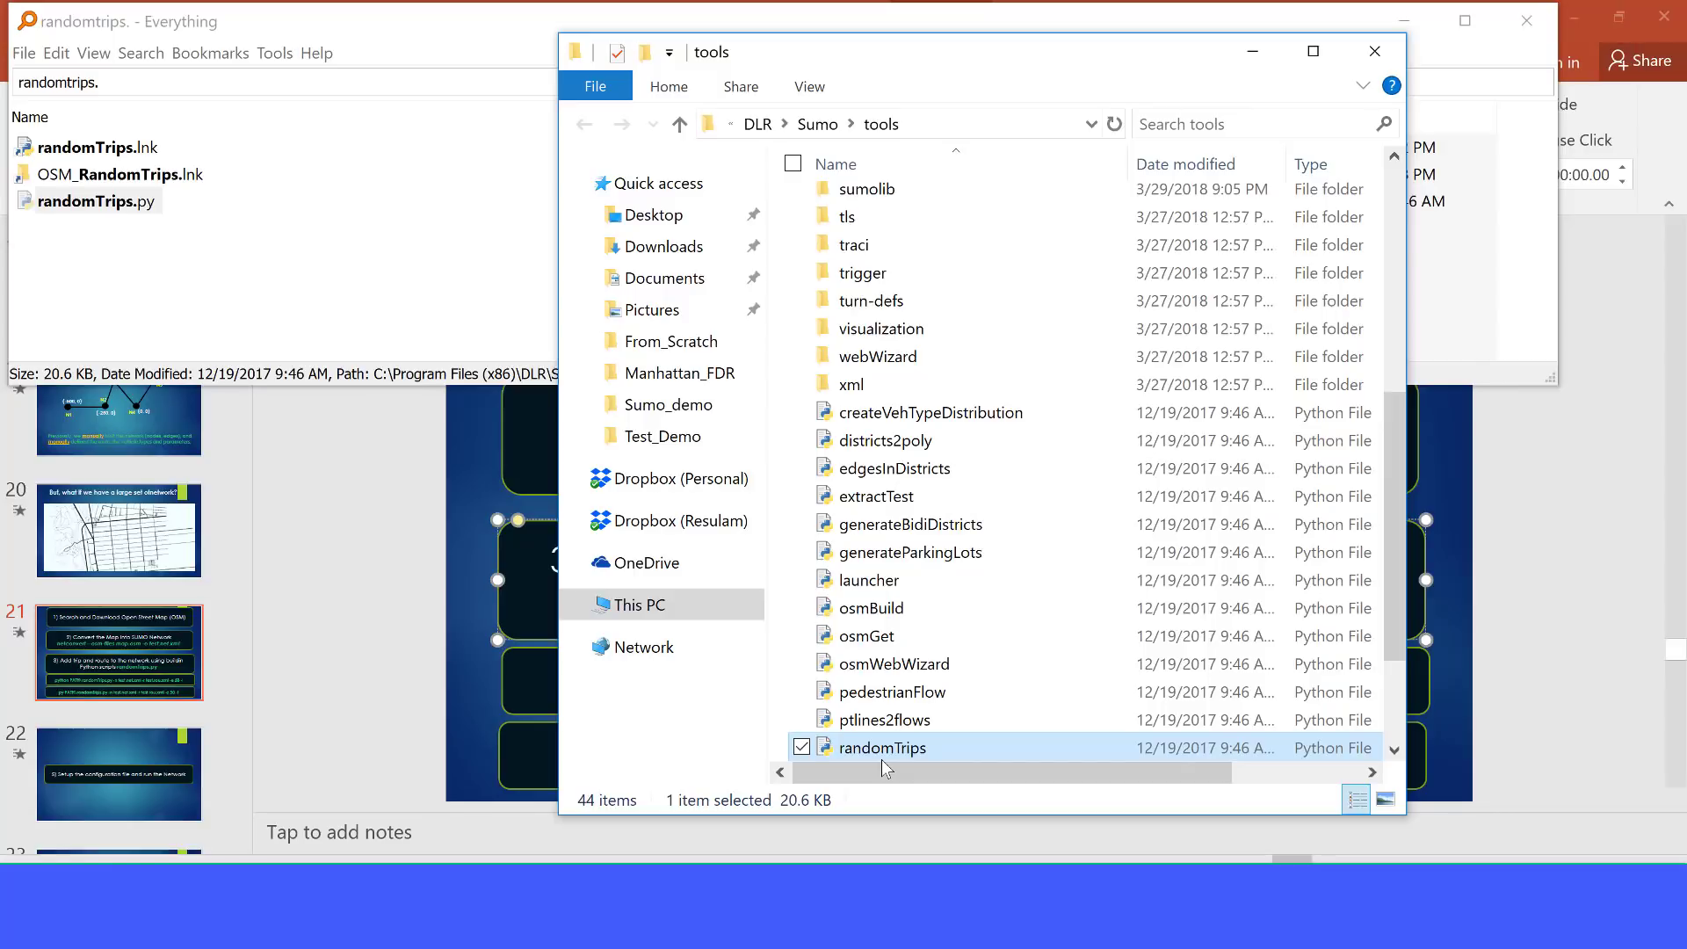
pyautogui.click(742, 930)
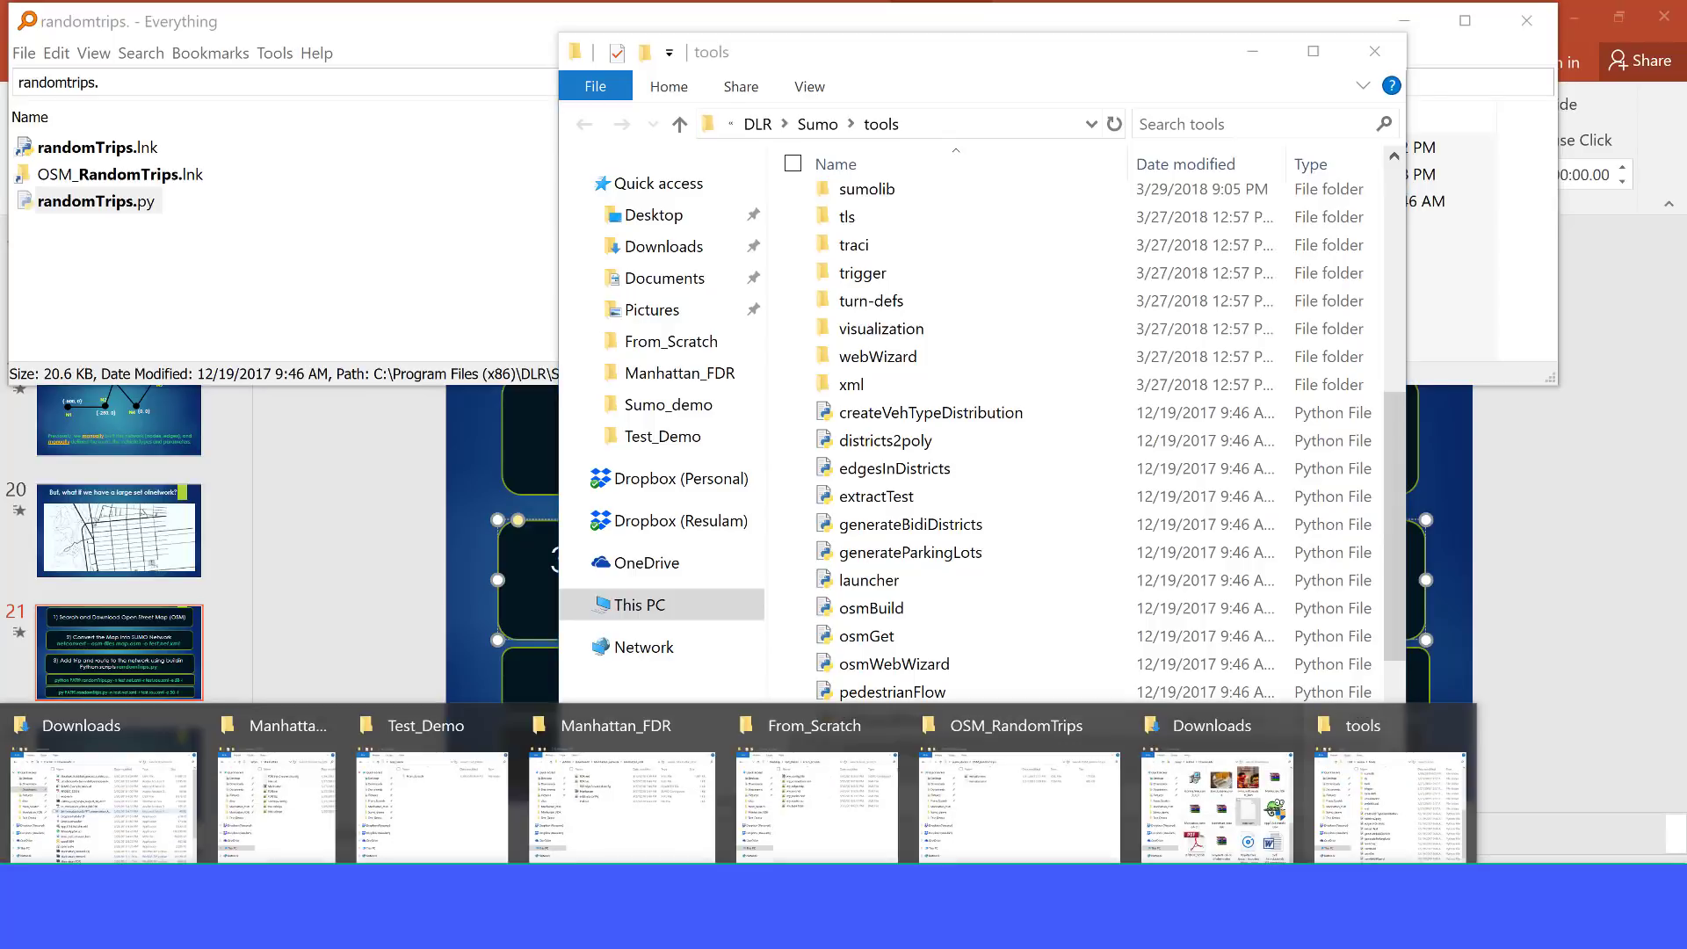
pyautogui.moveTo(663, 820)
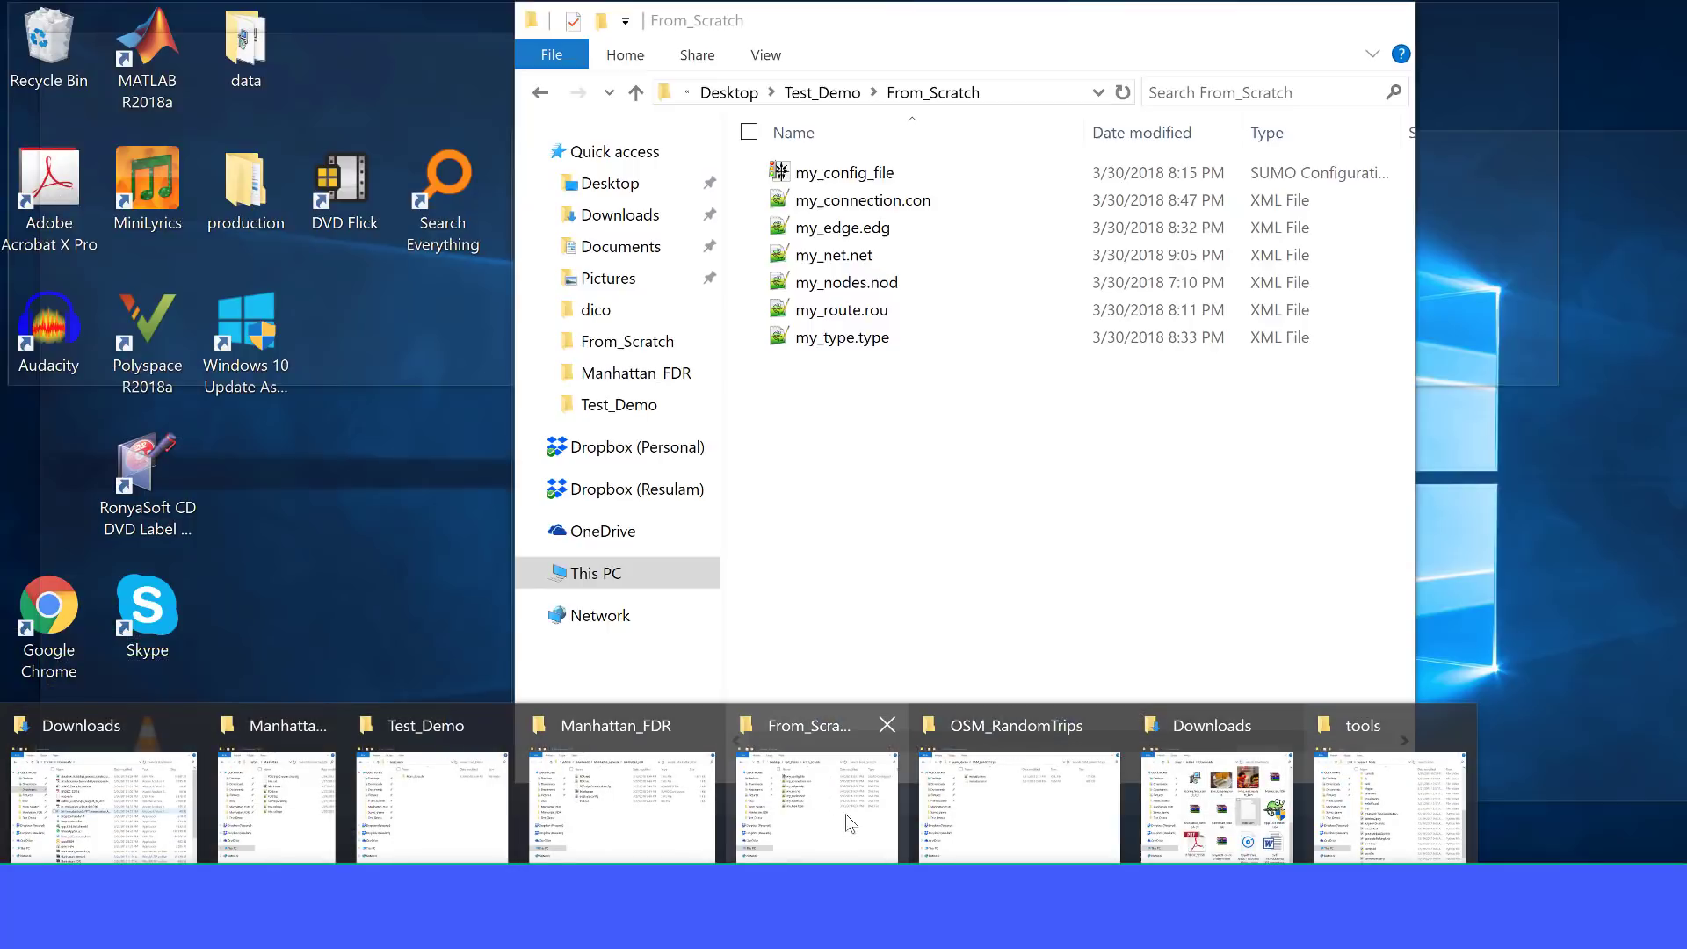
pyautogui.click(1021, 810)
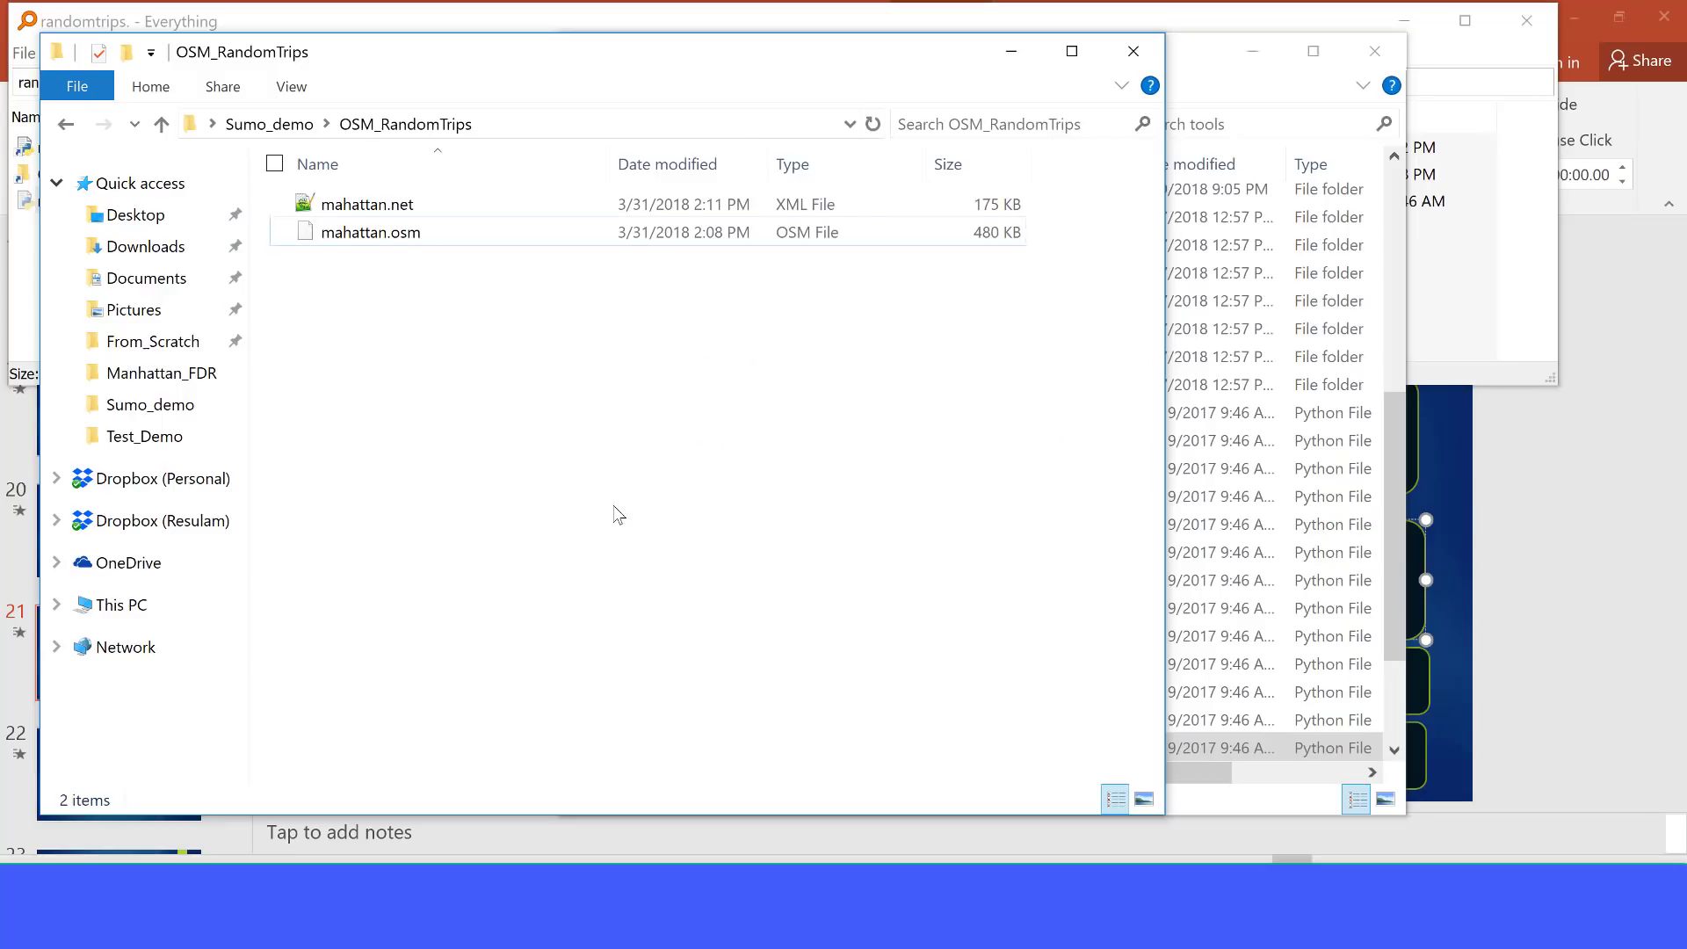
pyautogui.hotkey('ctrl', 'v')
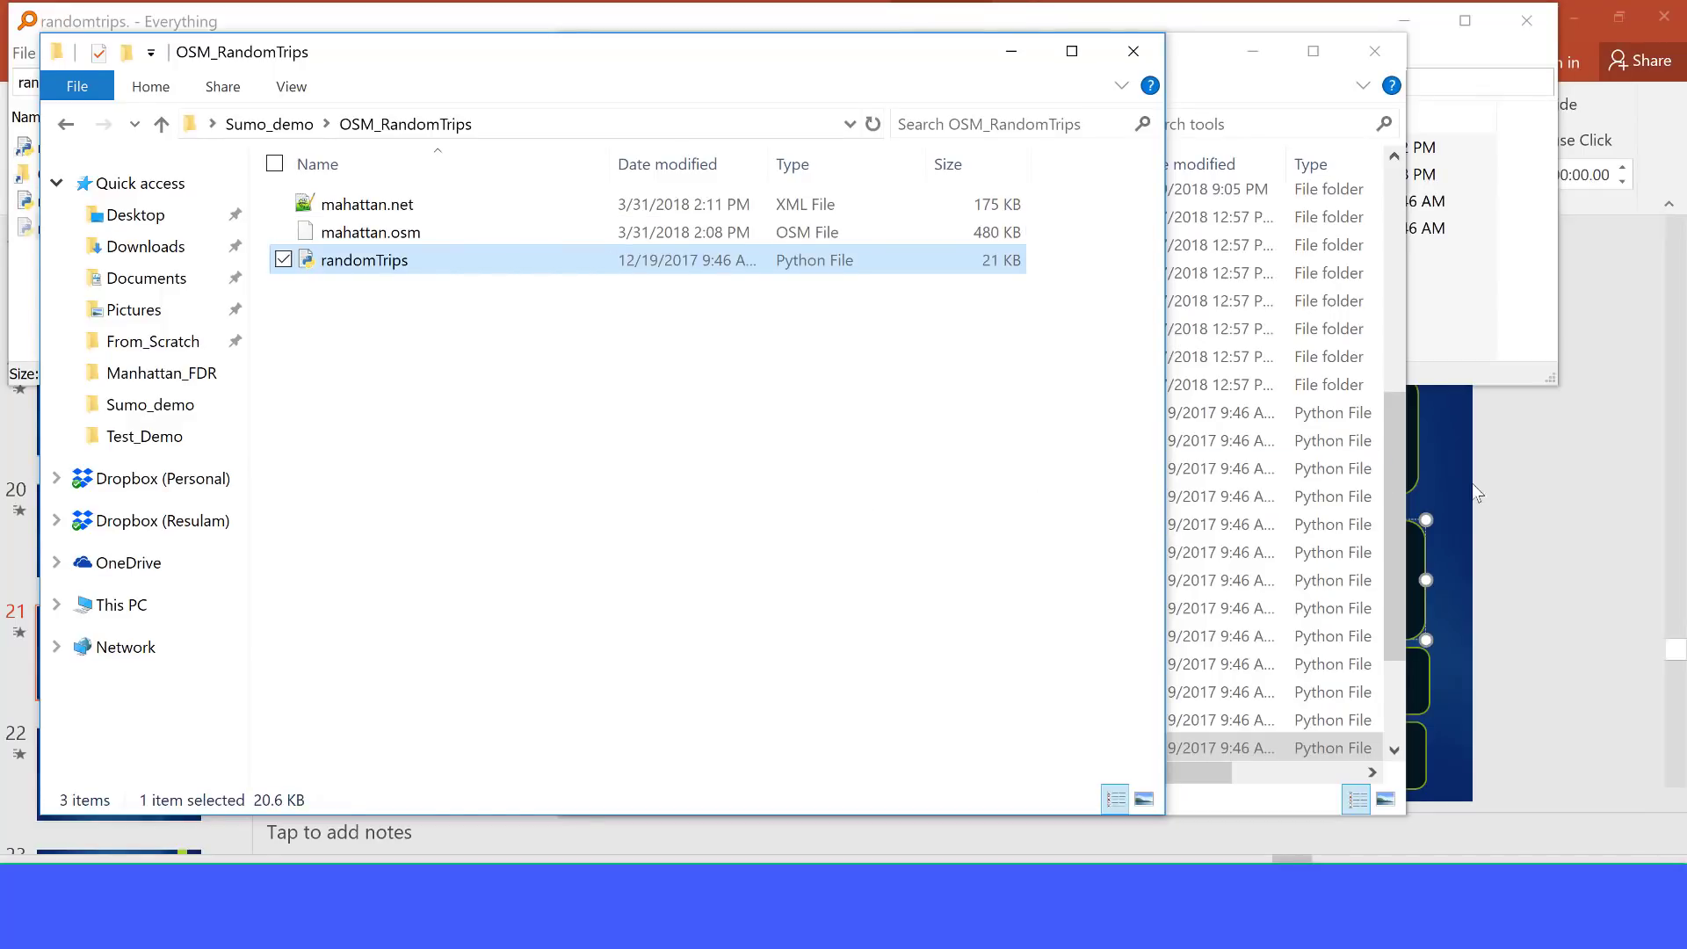
# Select the slide's python randomTrips.py command line and return to the console with it
pyautogui.click(1424, 562)
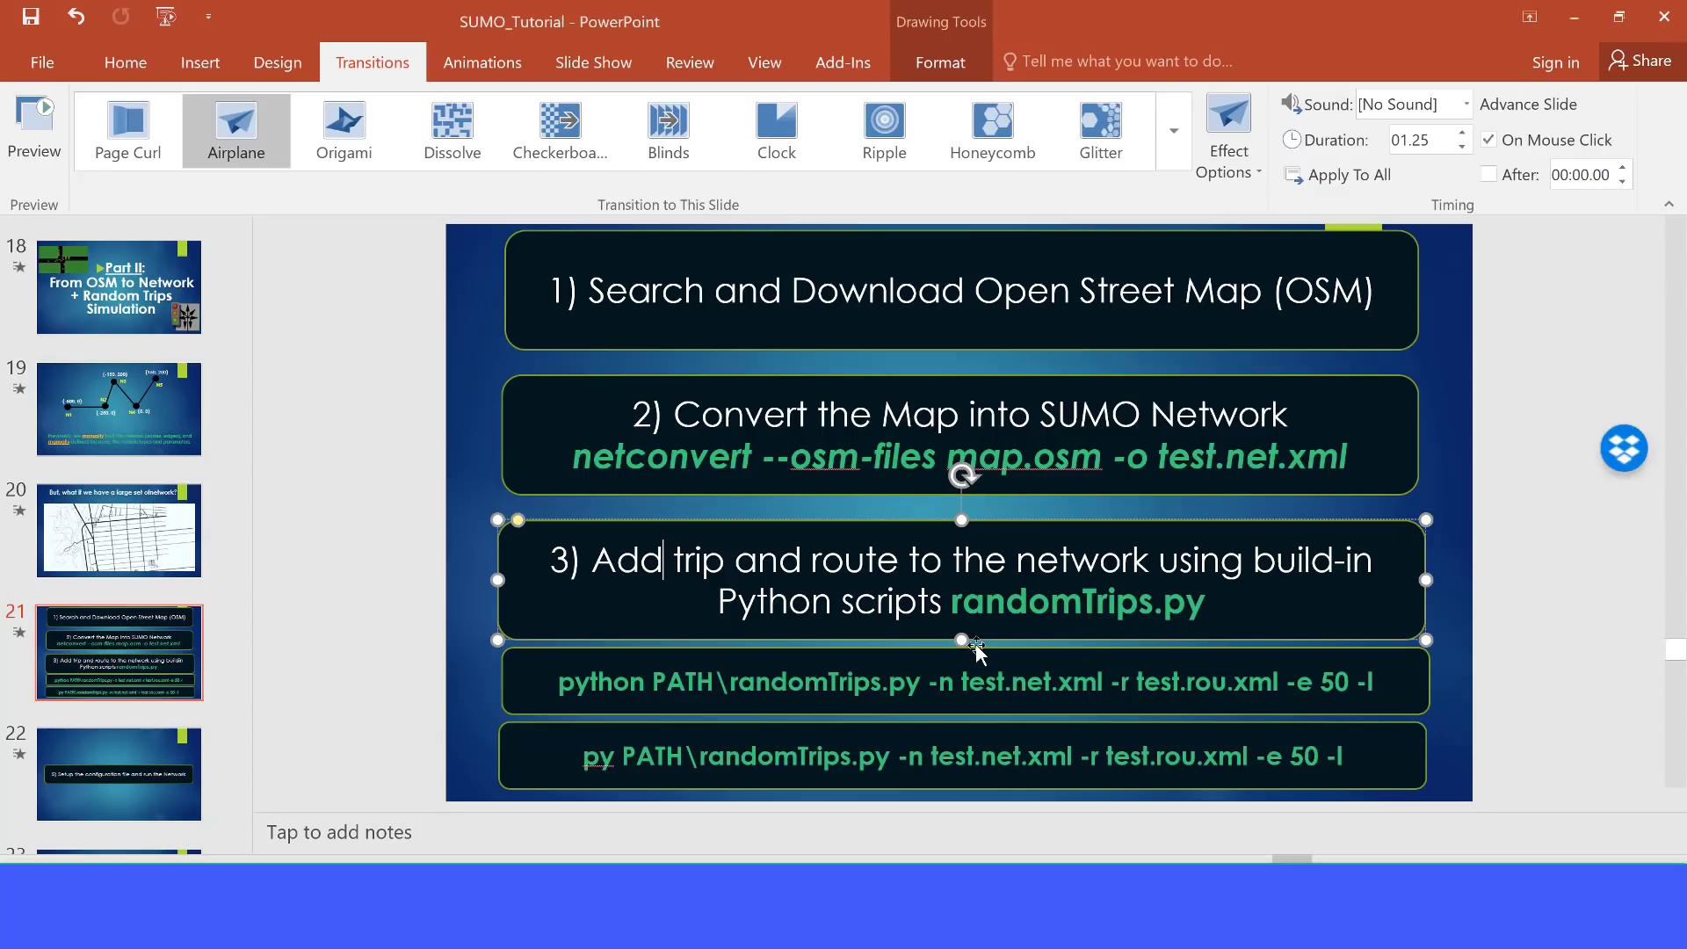
pyautogui.tripleClick(557, 682)
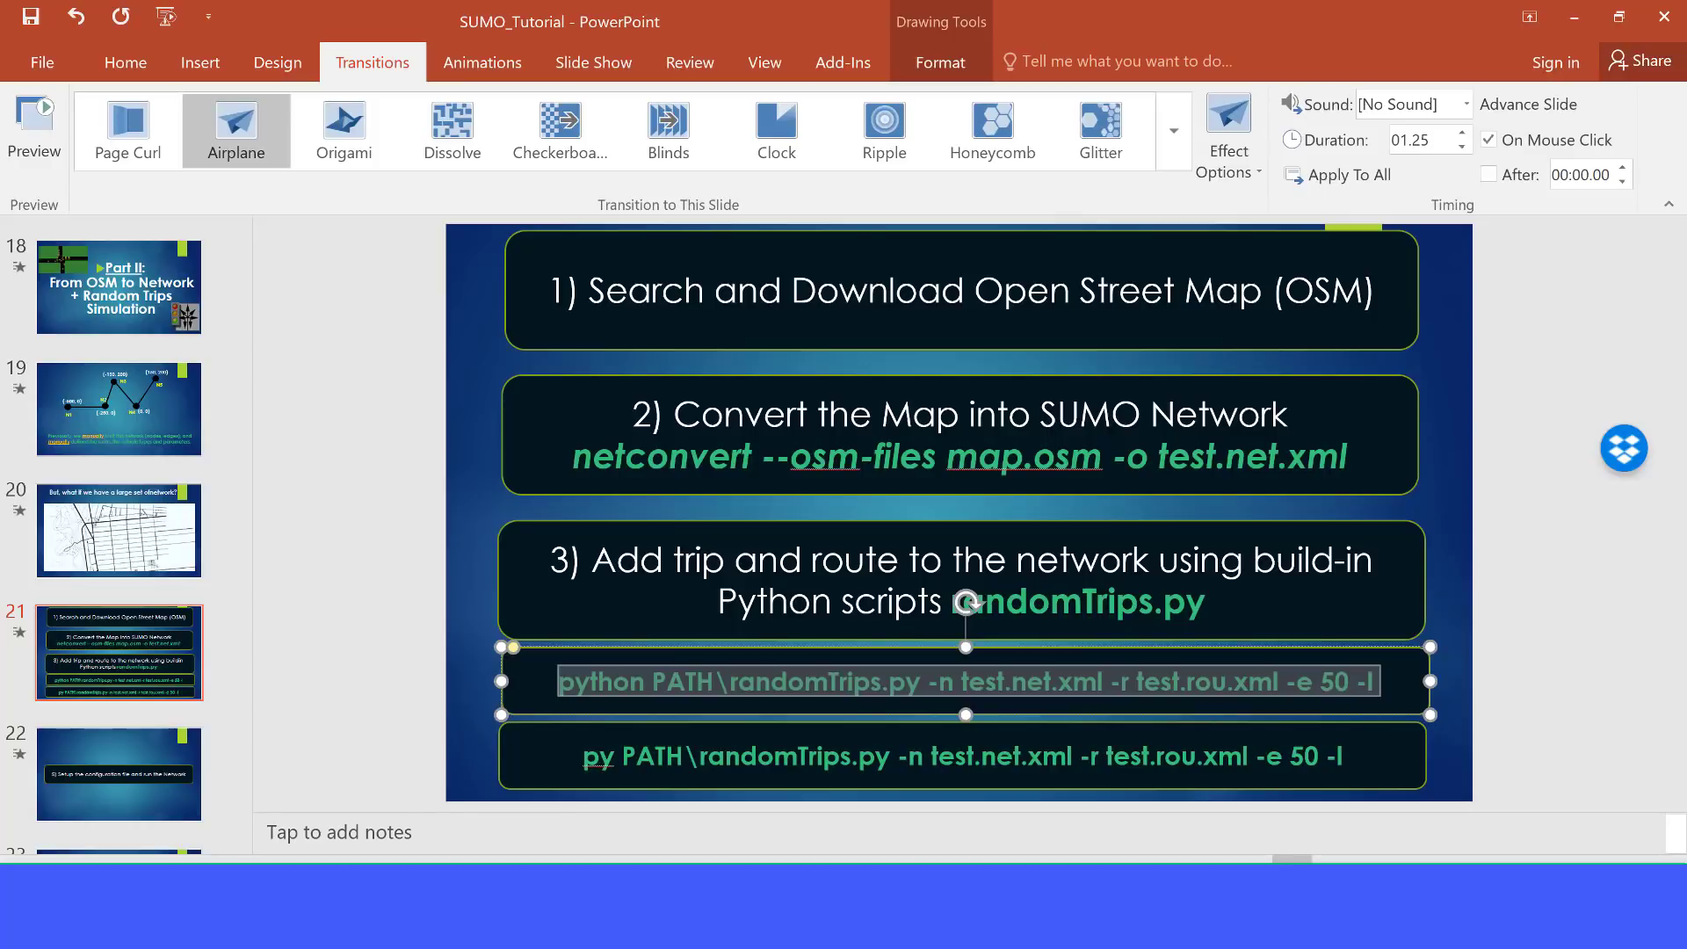
pyautogui.hotkey('alt', 'Tab')
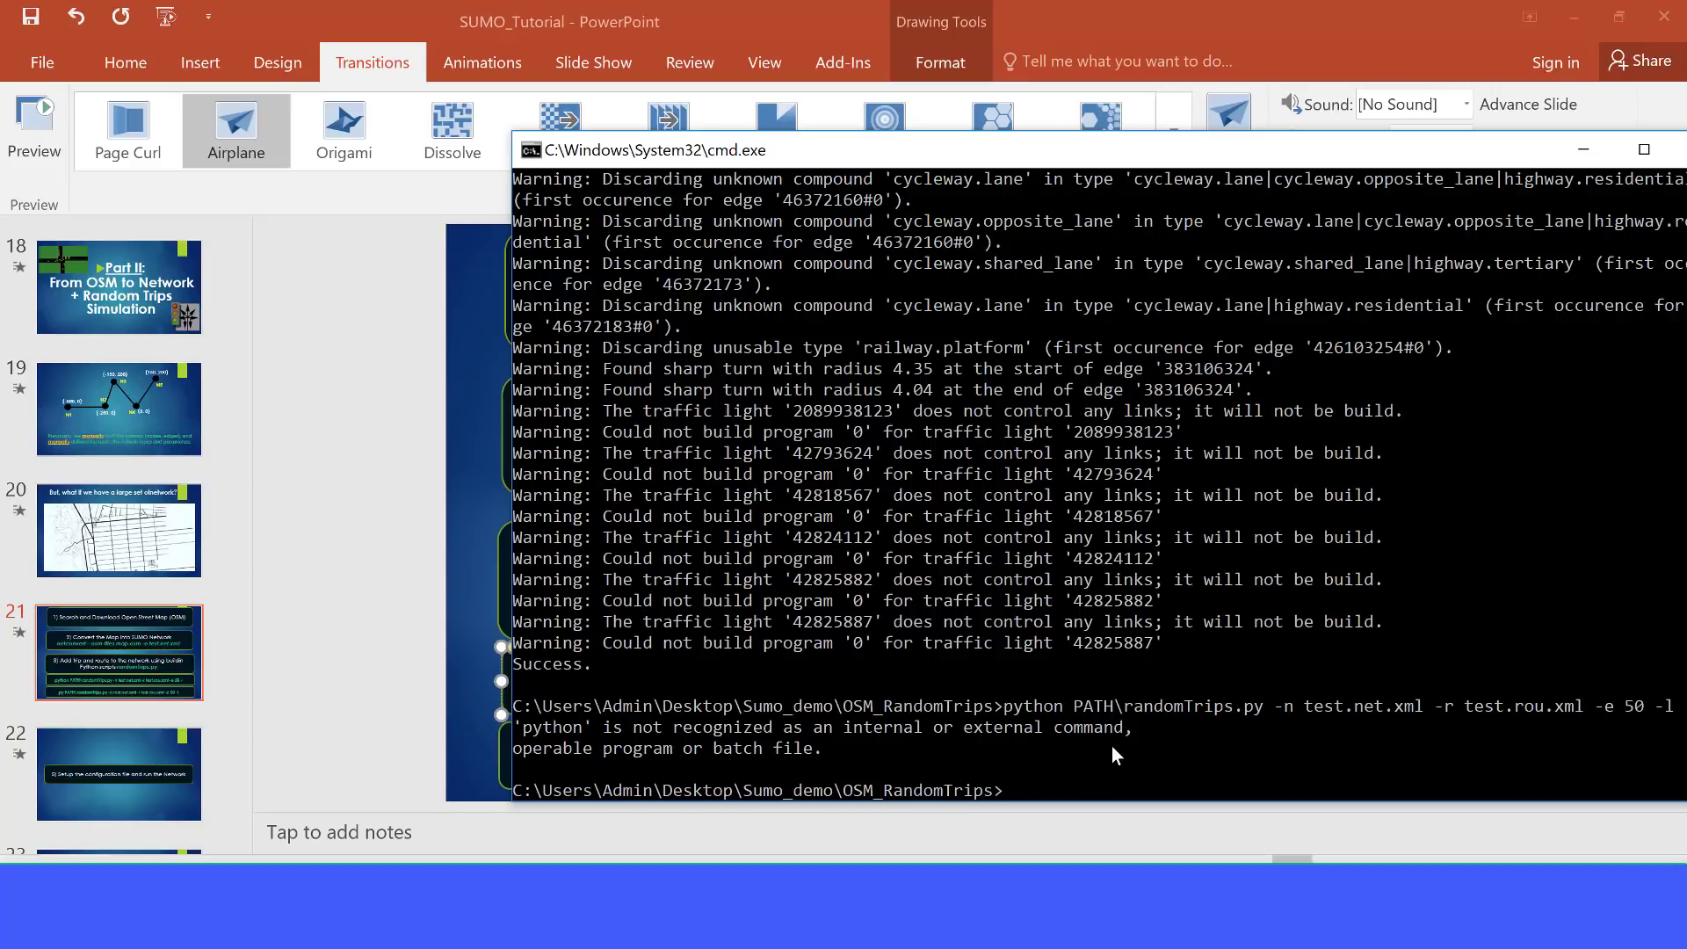
# Recall the randomTrips command and change its leading python to py
pyautogui.press('Up')
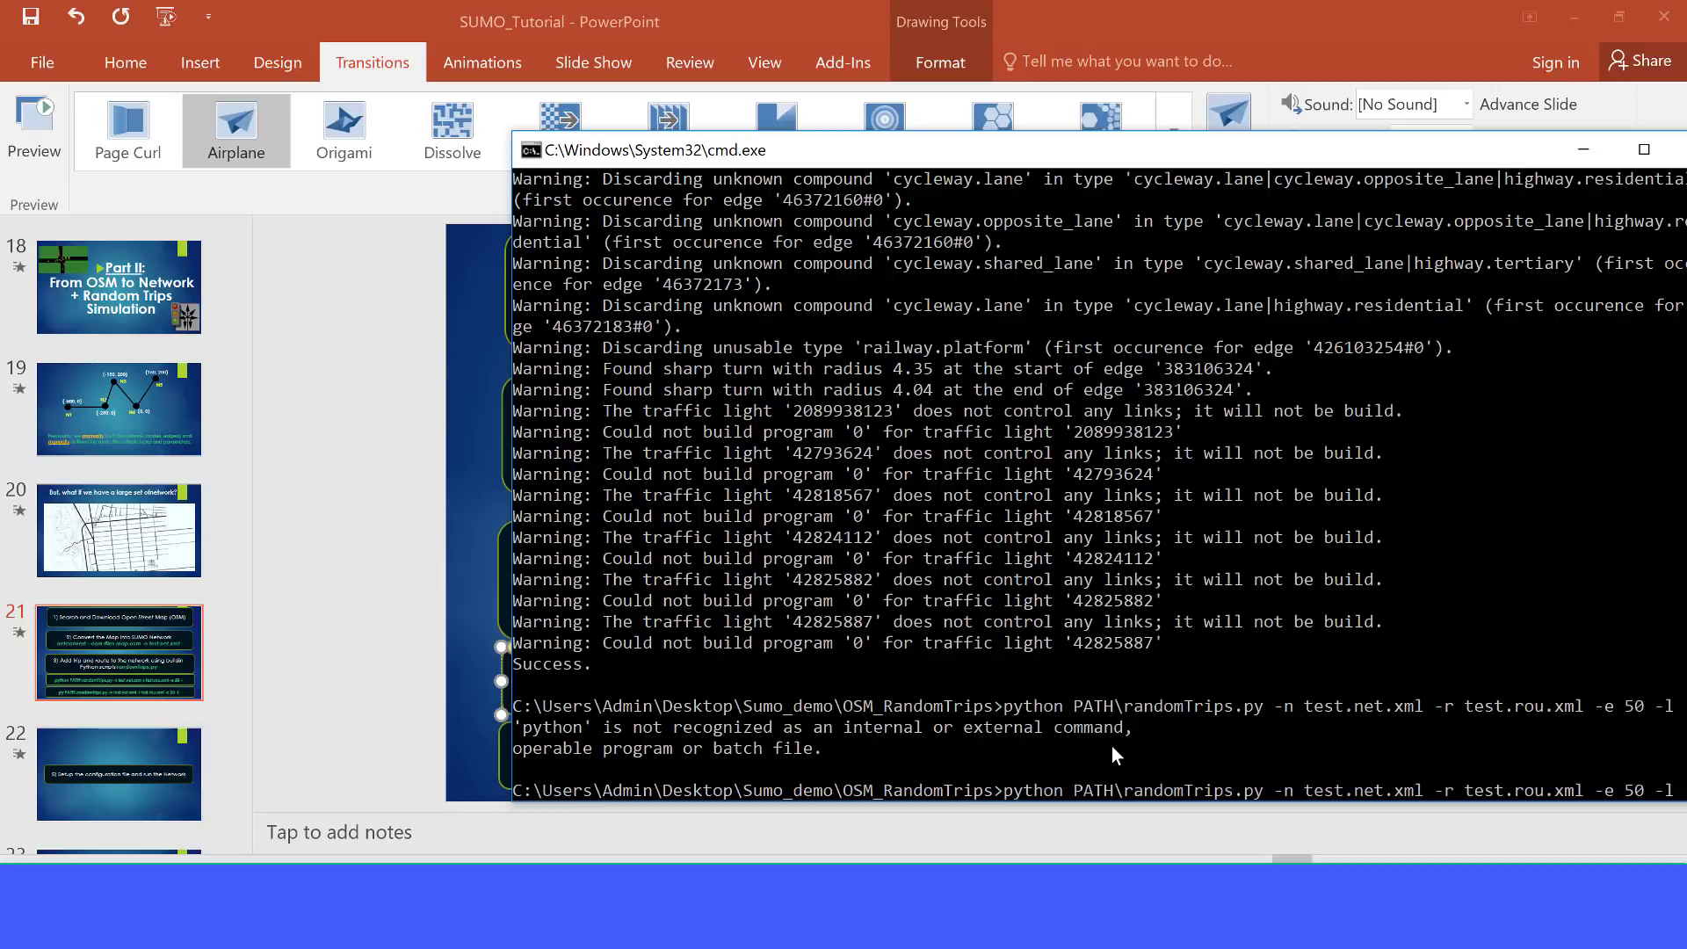
pyautogui.press('Left')
pyautogui.press('Left')
pyautogui.press('Left')
pyautogui.press('Left')
pyautogui.press('Left')
pyautogui.press('Left')
pyautogui.press('Left')
pyautogui.press('Left')
pyautogui.press('Left')
pyautogui.press('Left')
pyautogui.press('Left')
pyautogui.press('Left')
pyautogui.press('Left')
pyautogui.press('Left')
pyautogui.press('Left')
pyautogui.press('Left')
pyautogui.press('Left')
pyautogui.press('Left')
pyautogui.press('Left')
pyautogui.press('Left')
pyautogui.press('Home')
pyautogui.press('Right')
pyautogui.press('Right')
pyautogui.press('Right')
pyautogui.press('Right')
pyautogui.press('BackSpace')
pyautogui.press('BackSpace')
pyautogui.press('Delete')
pyautogui.press('Delete')
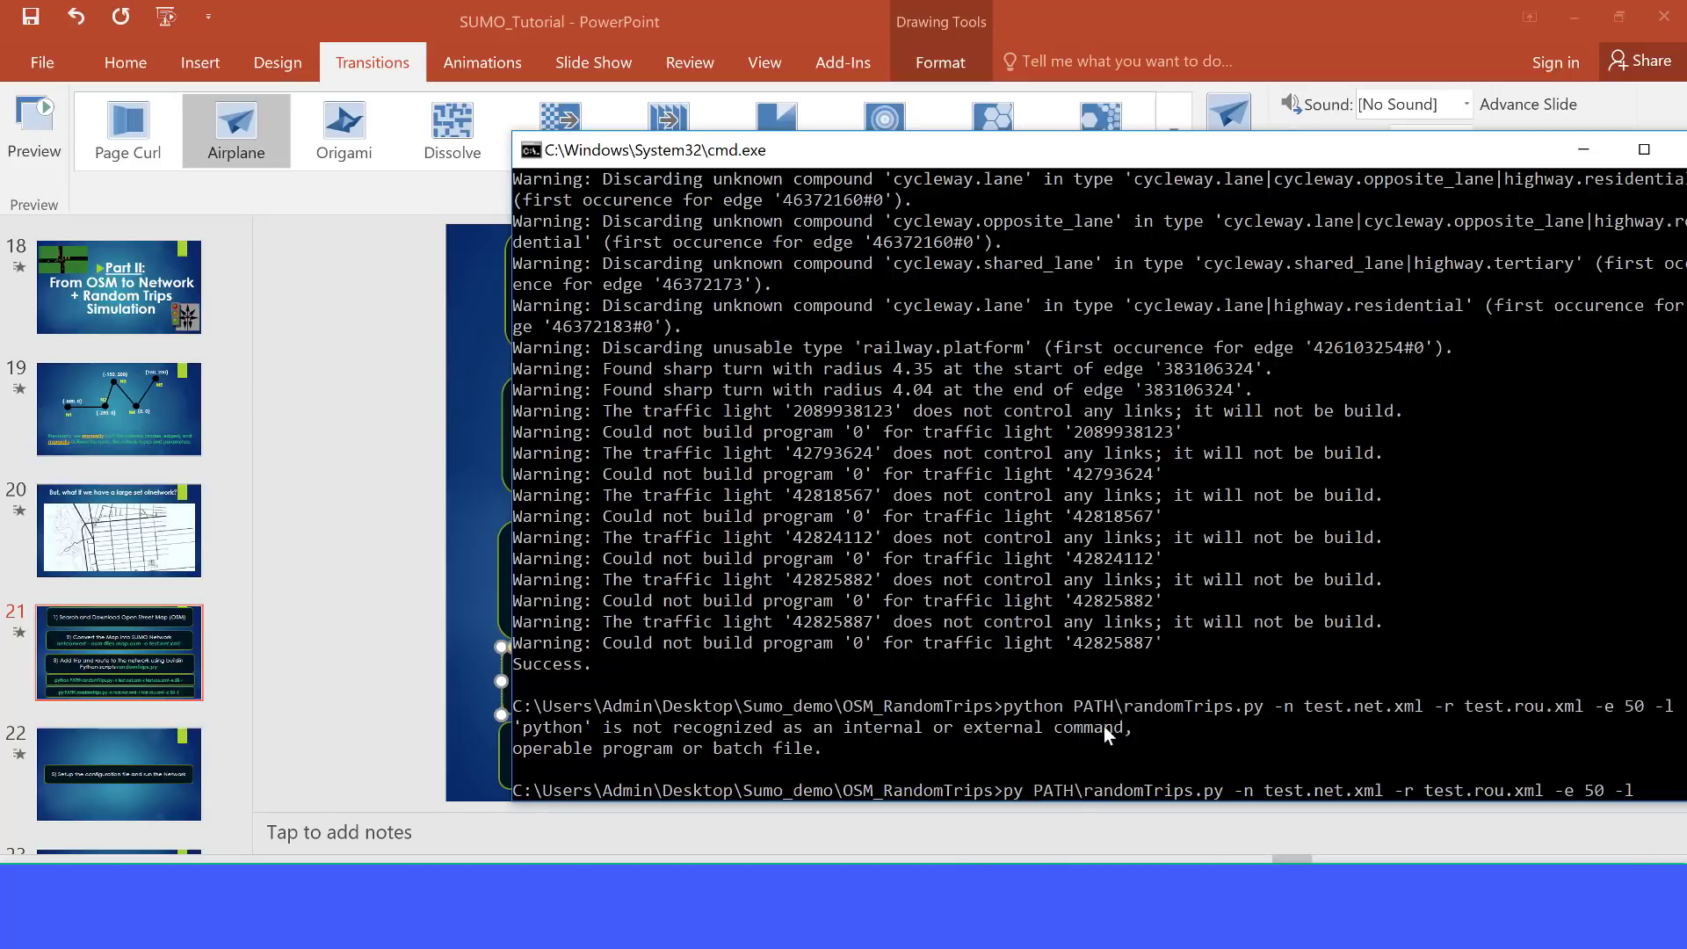
pyautogui.press('Right')
pyautogui.press('Right')
pyautogui.press('Right')
pyautogui.press('Right')
# Replace the PATH placeholder in the command with the copied OSM_RandomTrips folder path
pyautogui.moveTo(977, 922)
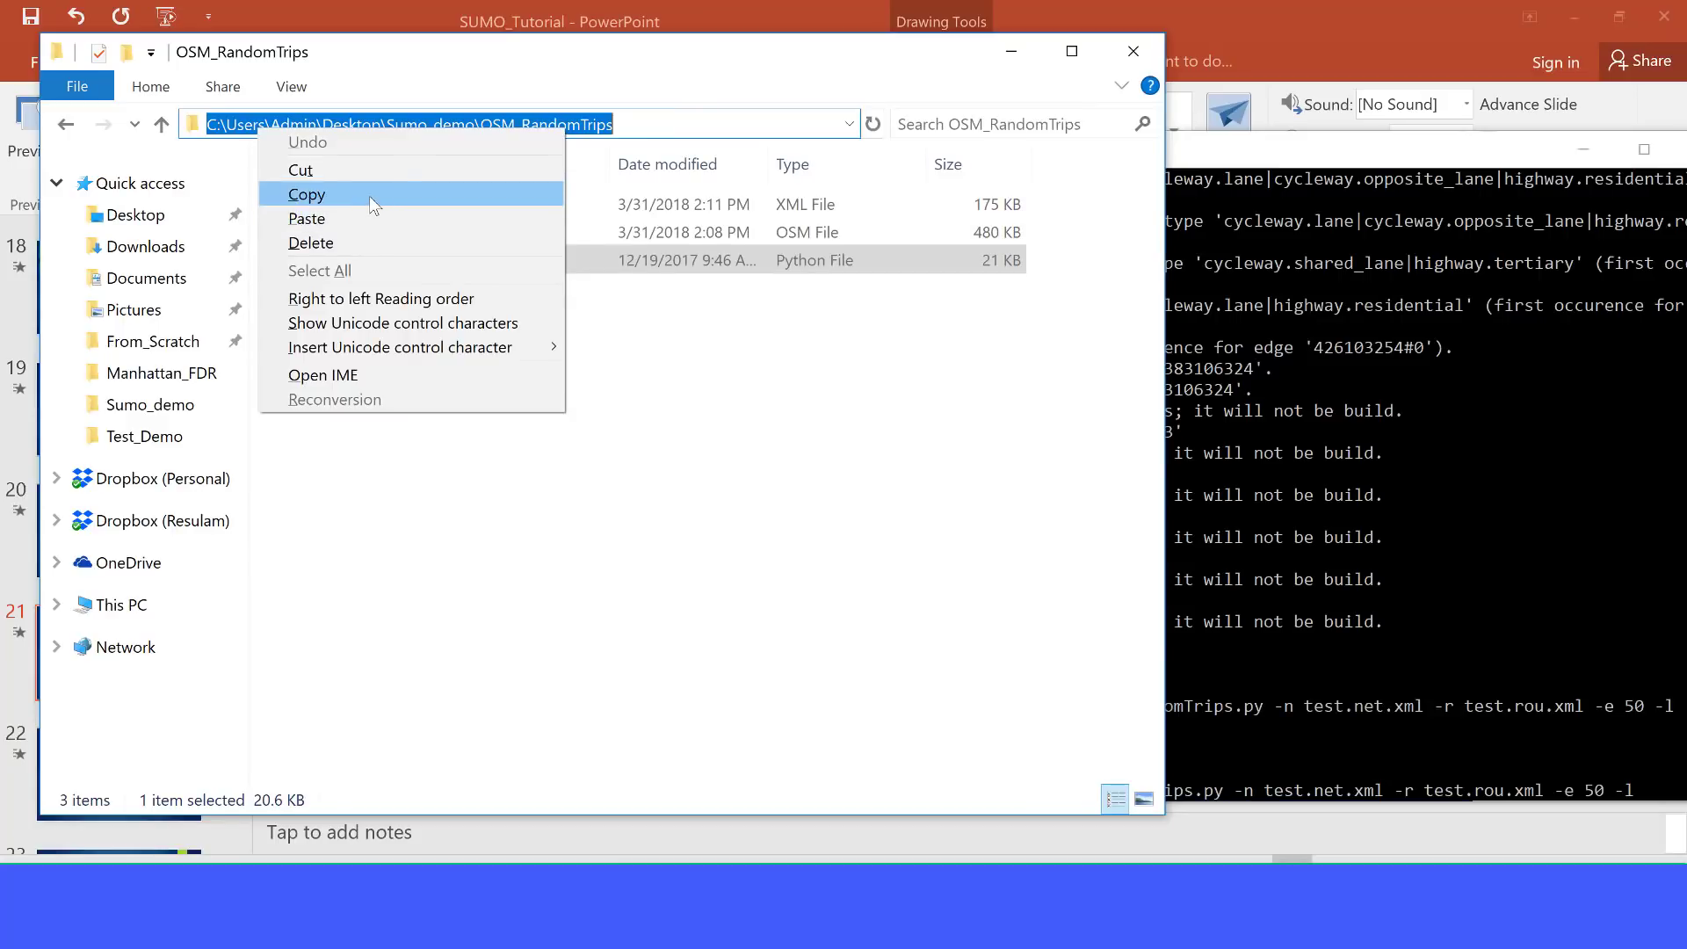
pyautogui.click(369, 196)
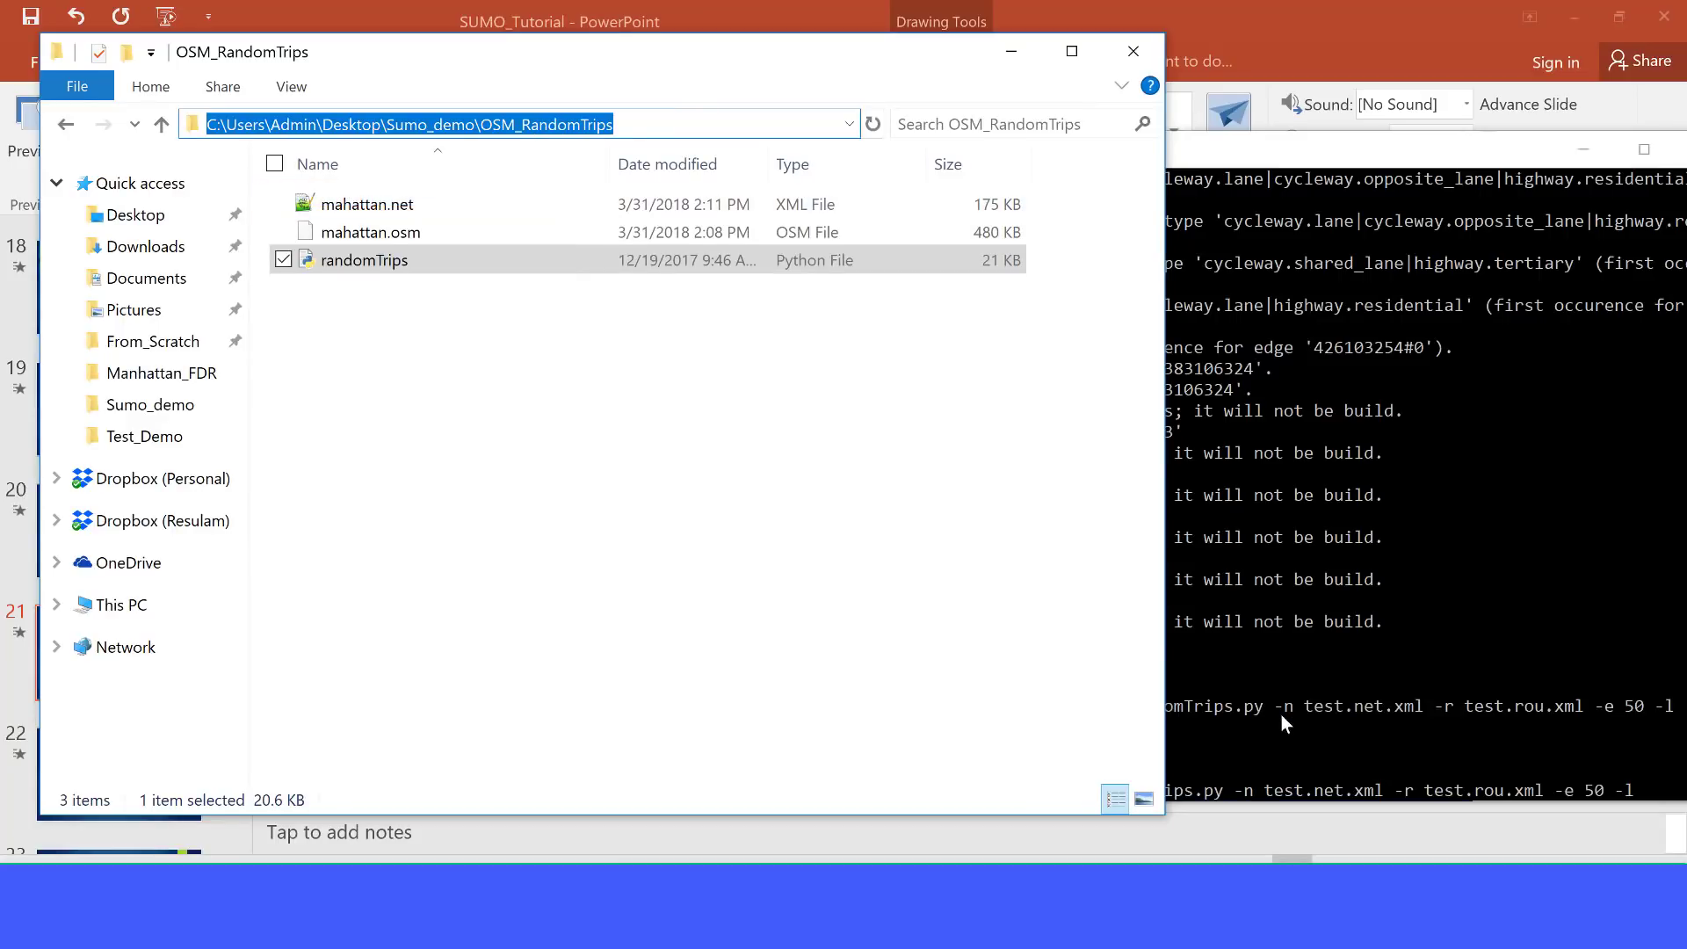
pyautogui.click(1311, 741)
pyautogui.press('Left')
pyautogui.press('Right')
pyautogui.press('BackSpace')
pyautogui.press('BackSpace')
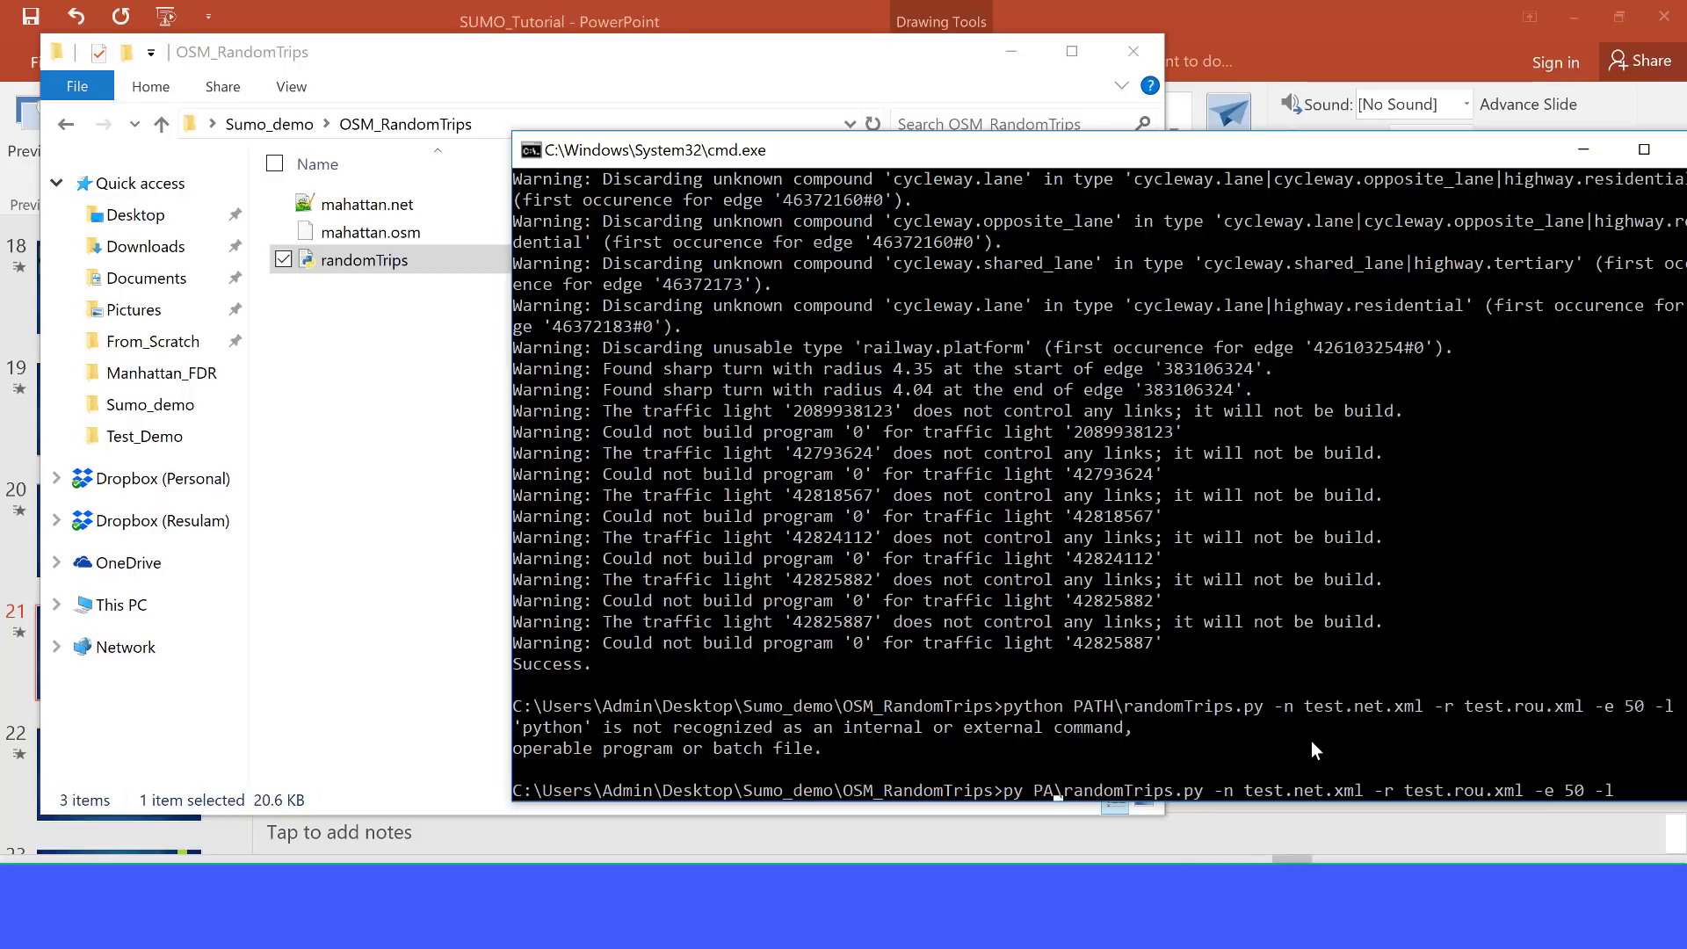
pyautogui.press('BackSpace')
pyautogui.press('BackSpace')
pyautogui.write('C:\\Users\\Admin\\Desktop\\Sumo_demo\\OSM_RandomTrips')
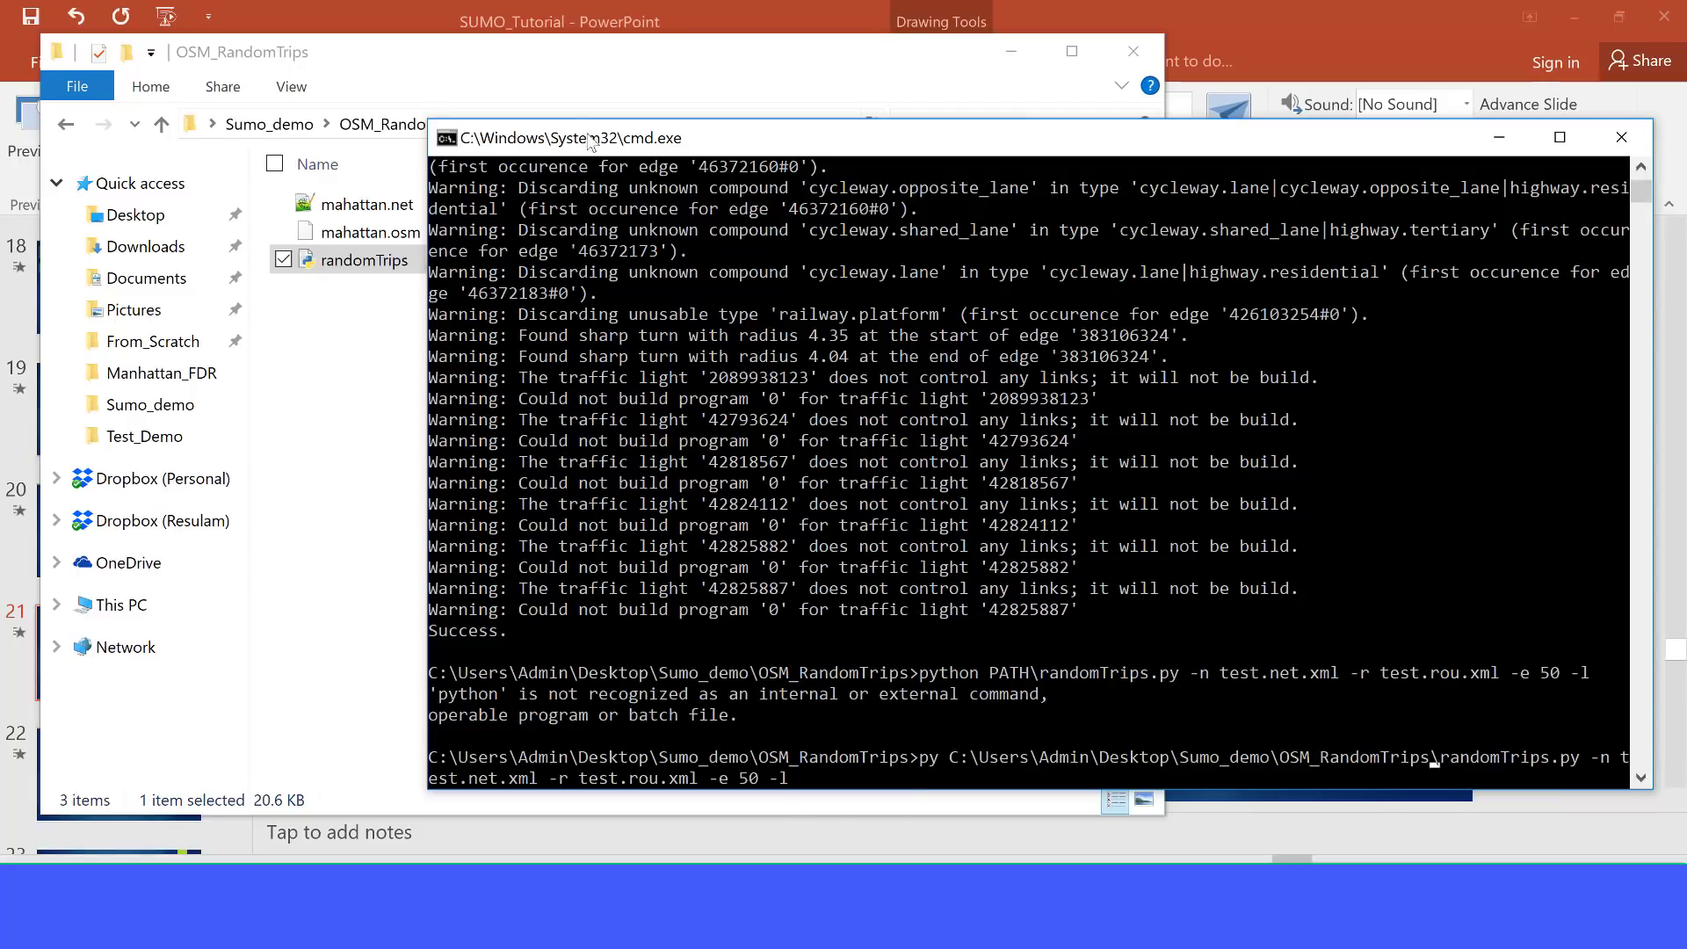
pyautogui.moveTo(590, 141); pyautogui.dragTo(665, 171)
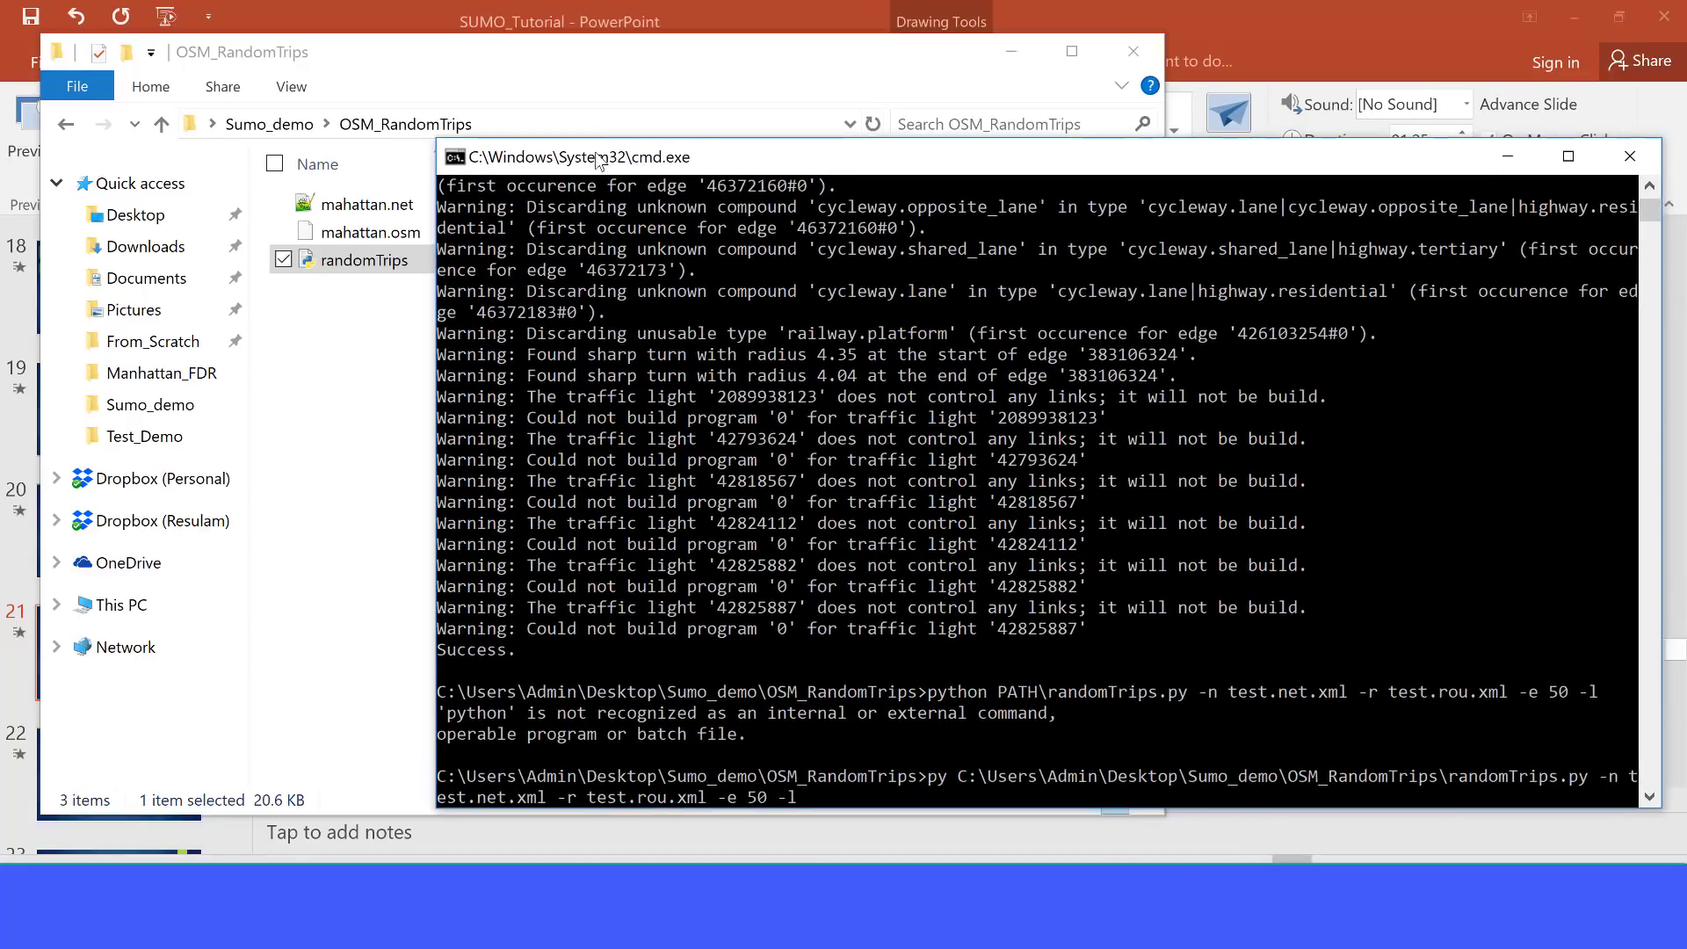
pyautogui.moveTo(596, 158); pyautogui.dragTo(567, 163)
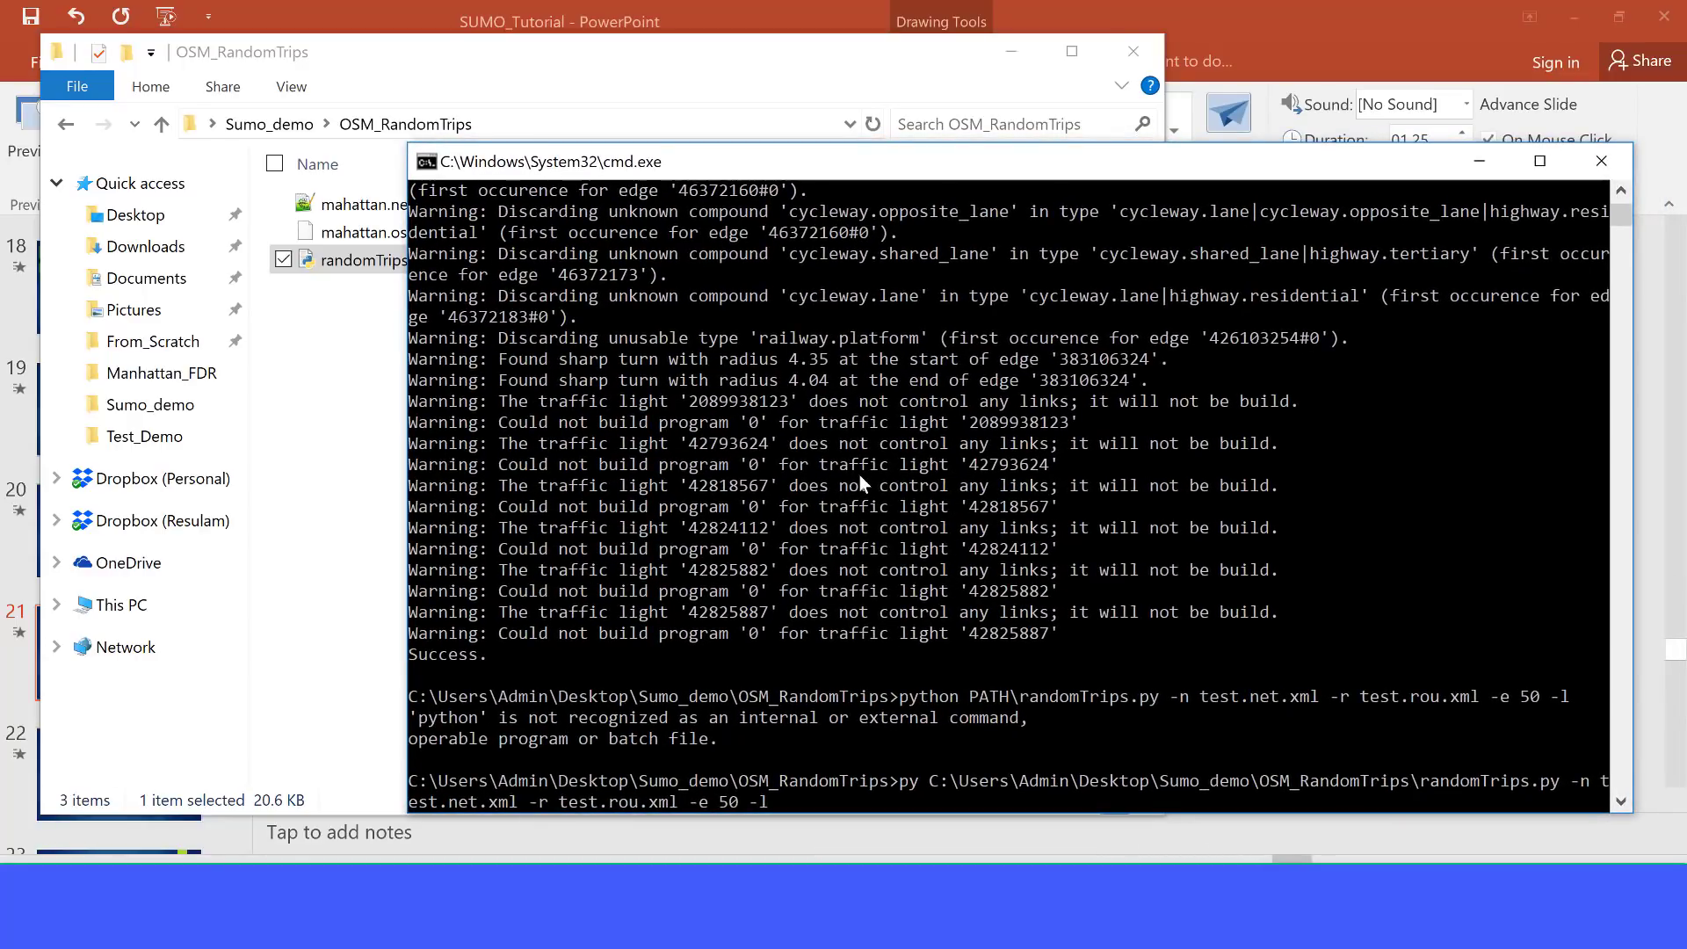
# Rename the -n and -r files from test to mahattan.net.xml and mahattan.rou.xml
pyautogui.press('Right')
pyautogui.press('Right')
pyautogui.press('BackSpace')
pyautogui.press('BackSpace')
pyautogui.press('BackSpace')
pyautogui.press('BackSpace')
pyautogui.write('mahattan')
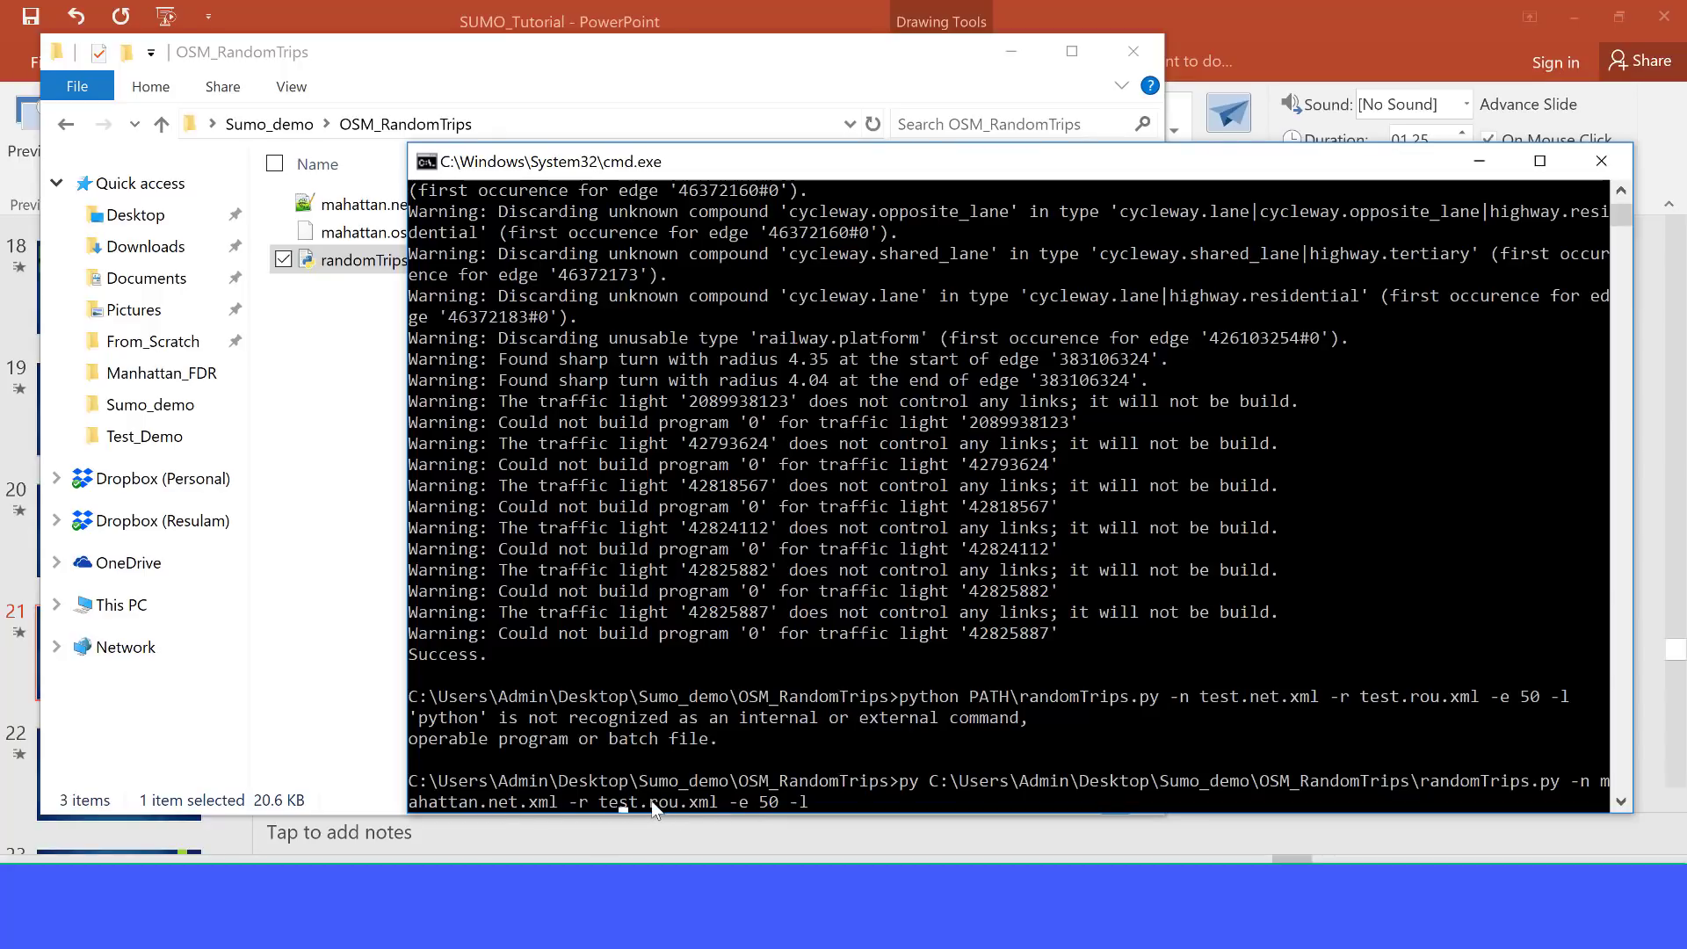
pyautogui.press('Left')
pyautogui.press('Left')
pyautogui.press('Left')
pyautogui.press('Left')
pyautogui.press('Left')
pyautogui.press('Left')
pyautogui.press('Left')
pyautogui.press('Left')
pyautogui.press('Left')
pyautogui.press('Left')
pyautogui.press('Left')
pyautogui.press('Left')
pyautogui.press('Left')
pyautogui.press('Left')
pyautogui.press('Left')
pyautogui.press('Left')
pyautogui.press('Left')
pyautogui.press('BackSpace')
pyautogui.press('BackSpace')
pyautogui.press('BackSpace')
pyautogui.press('BackSpace')
pyautogui.write('mahattan')
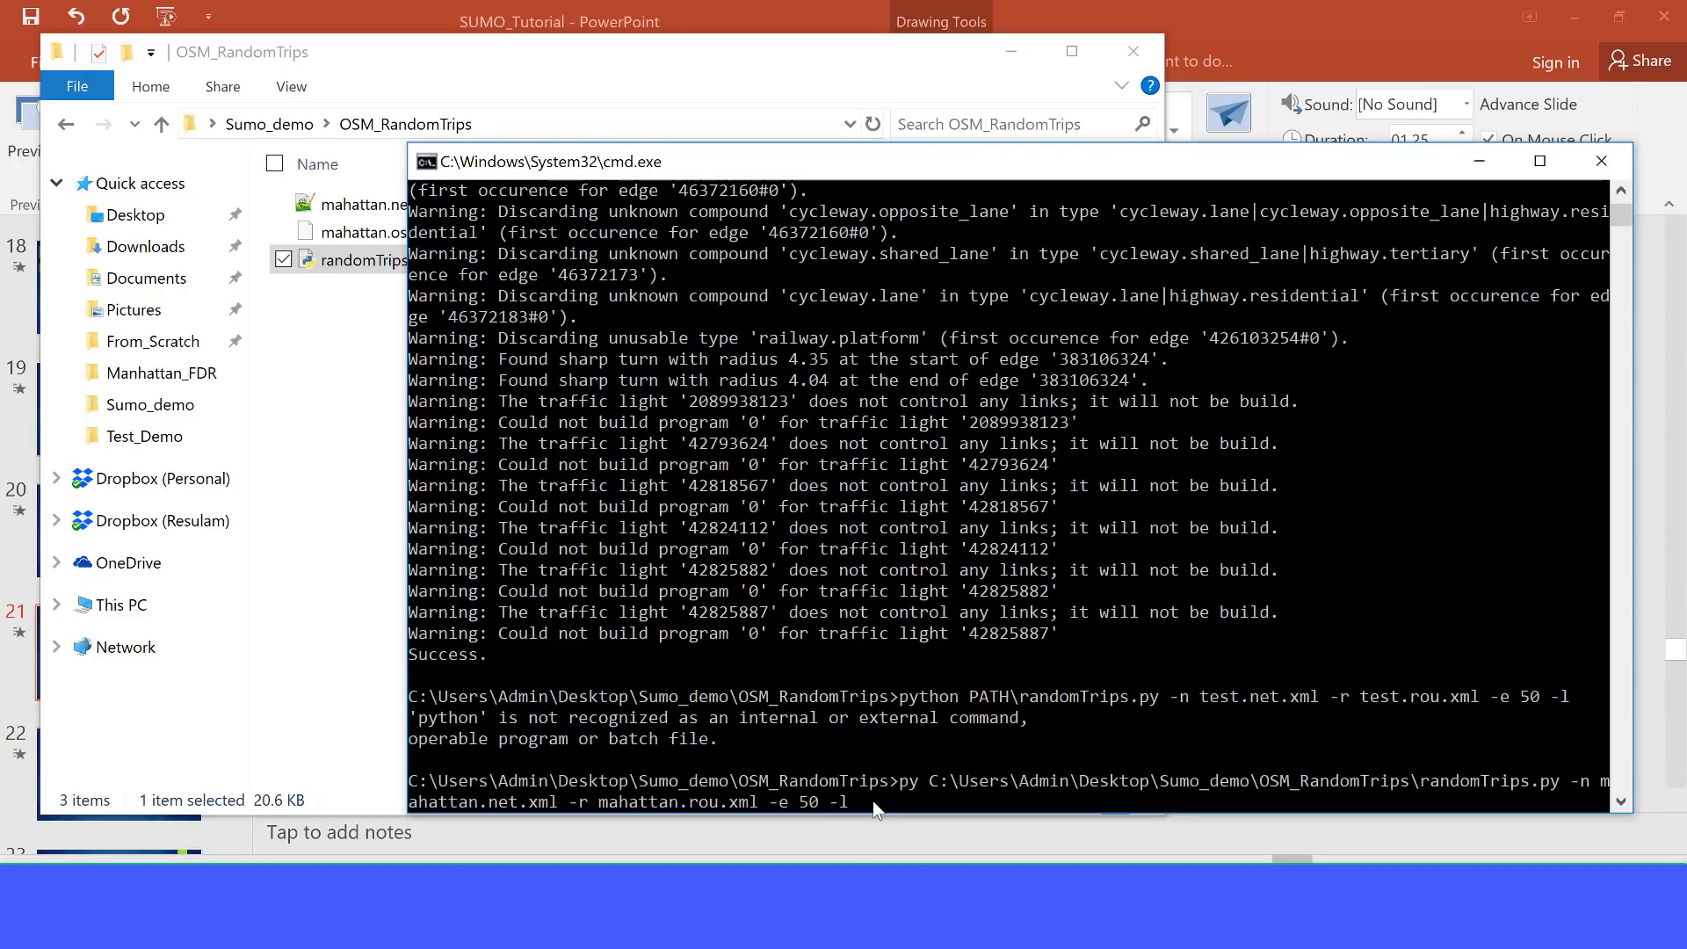
# Run randomTrips, then delete the generated mahattan.rou and mahattan.rou.alt files
pyautogui.press('Return')
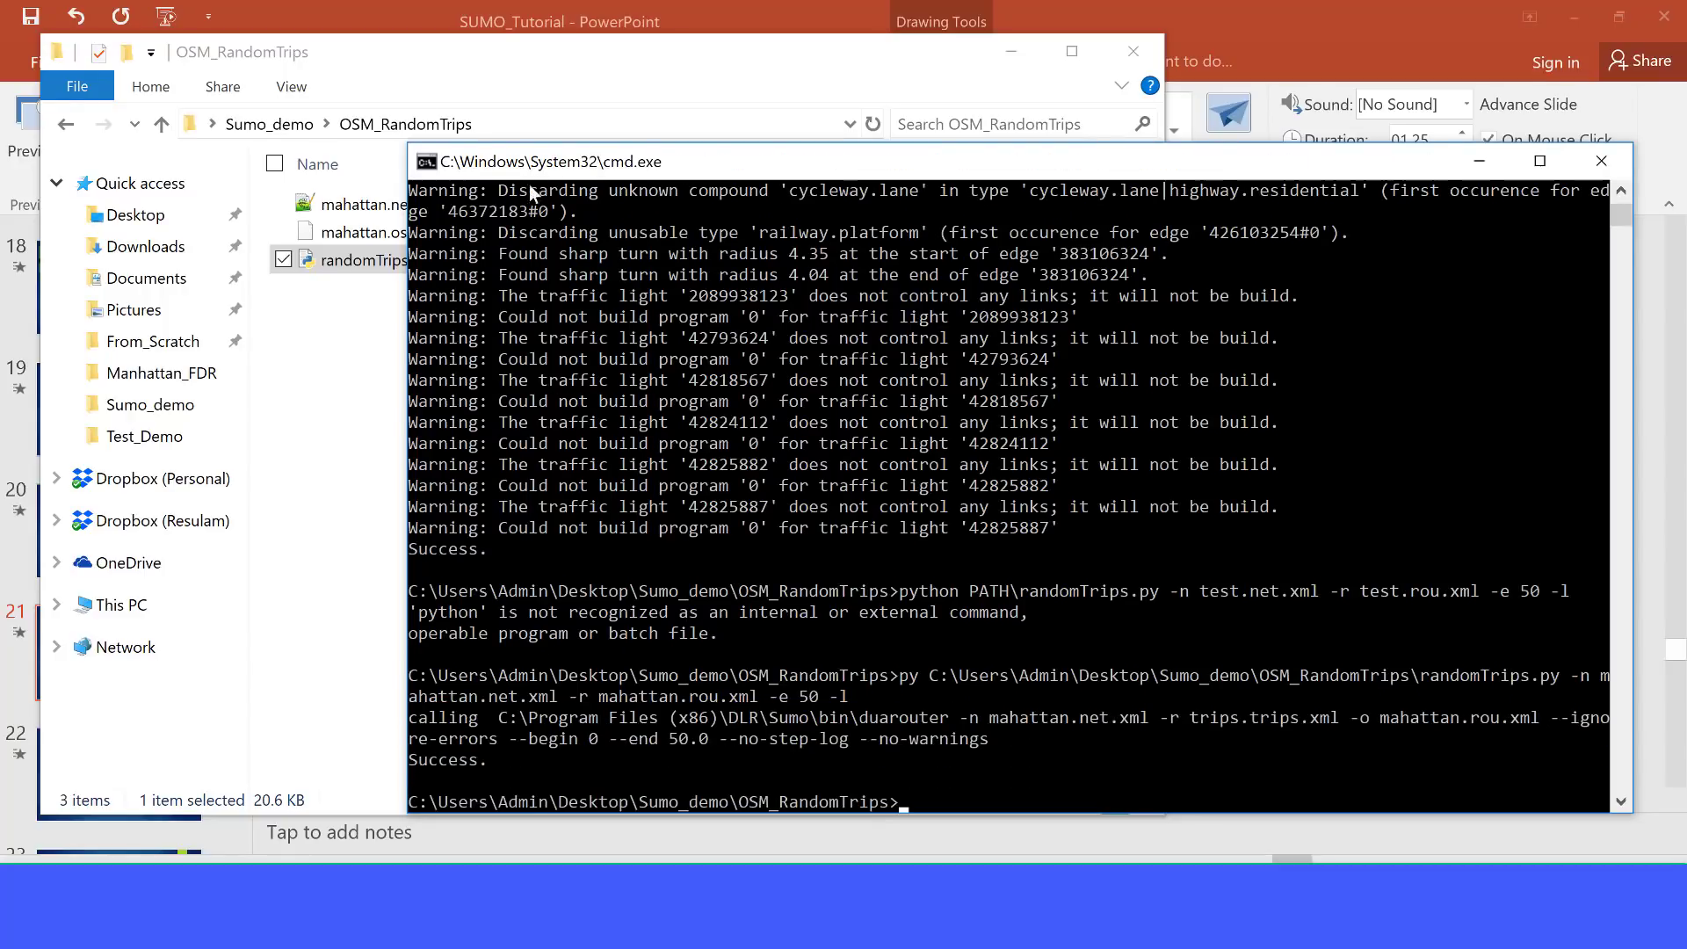
pyautogui.moveTo(572, 163); pyautogui.dragTo(727, 118)
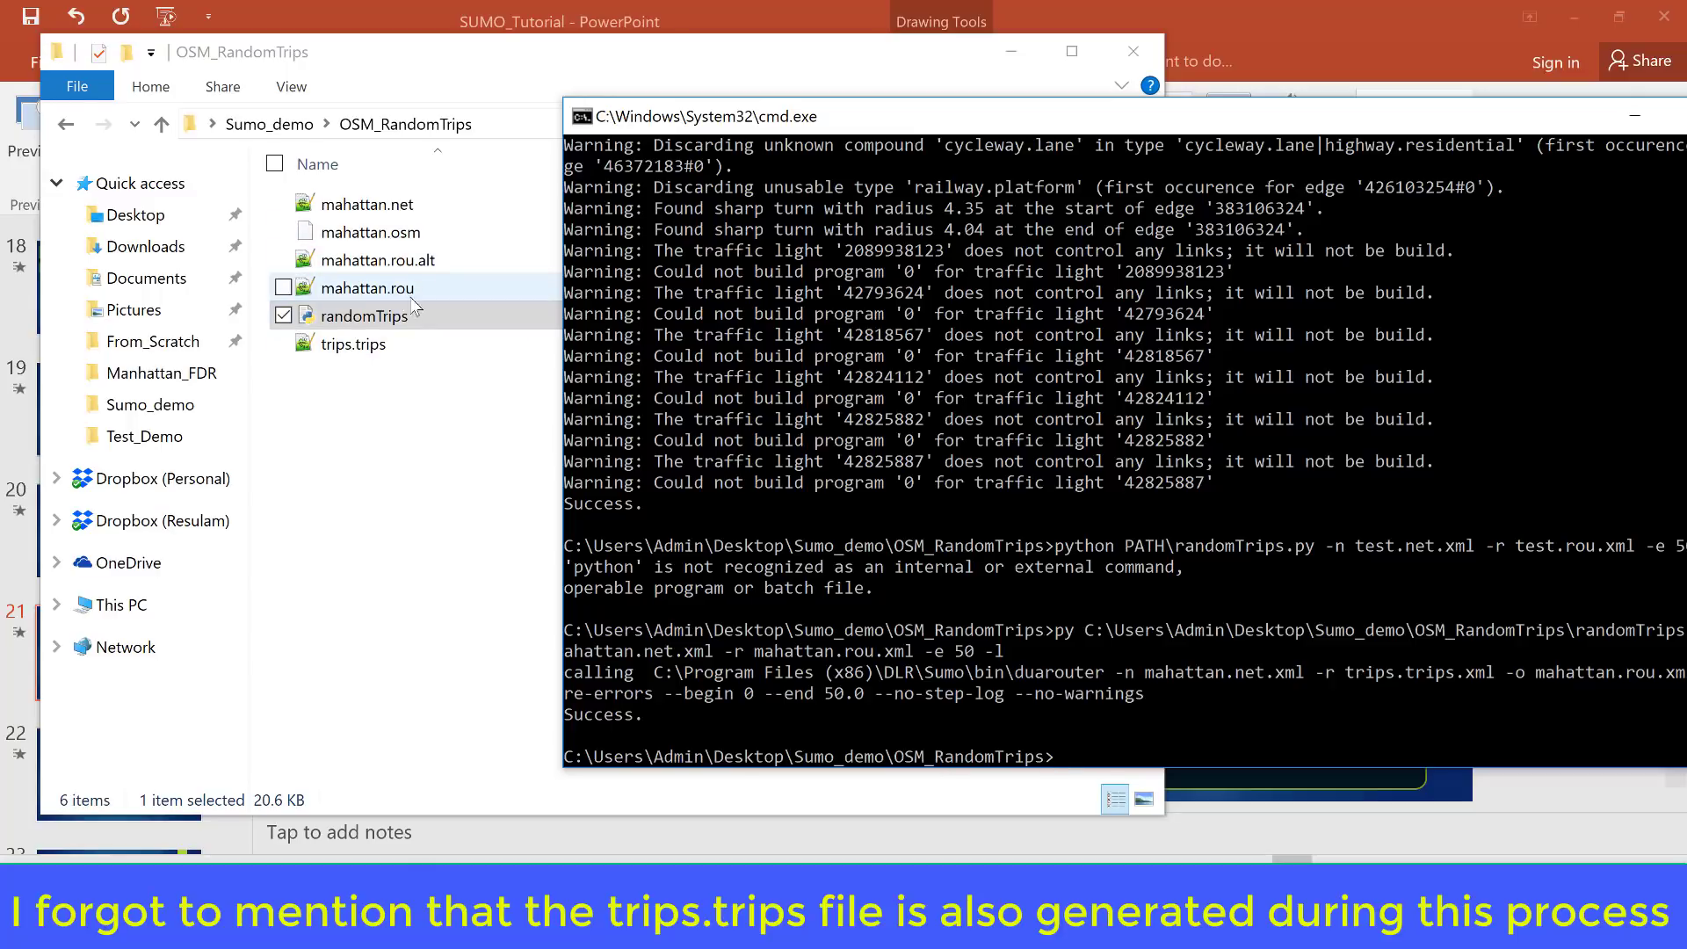
pyautogui.click(371, 264)
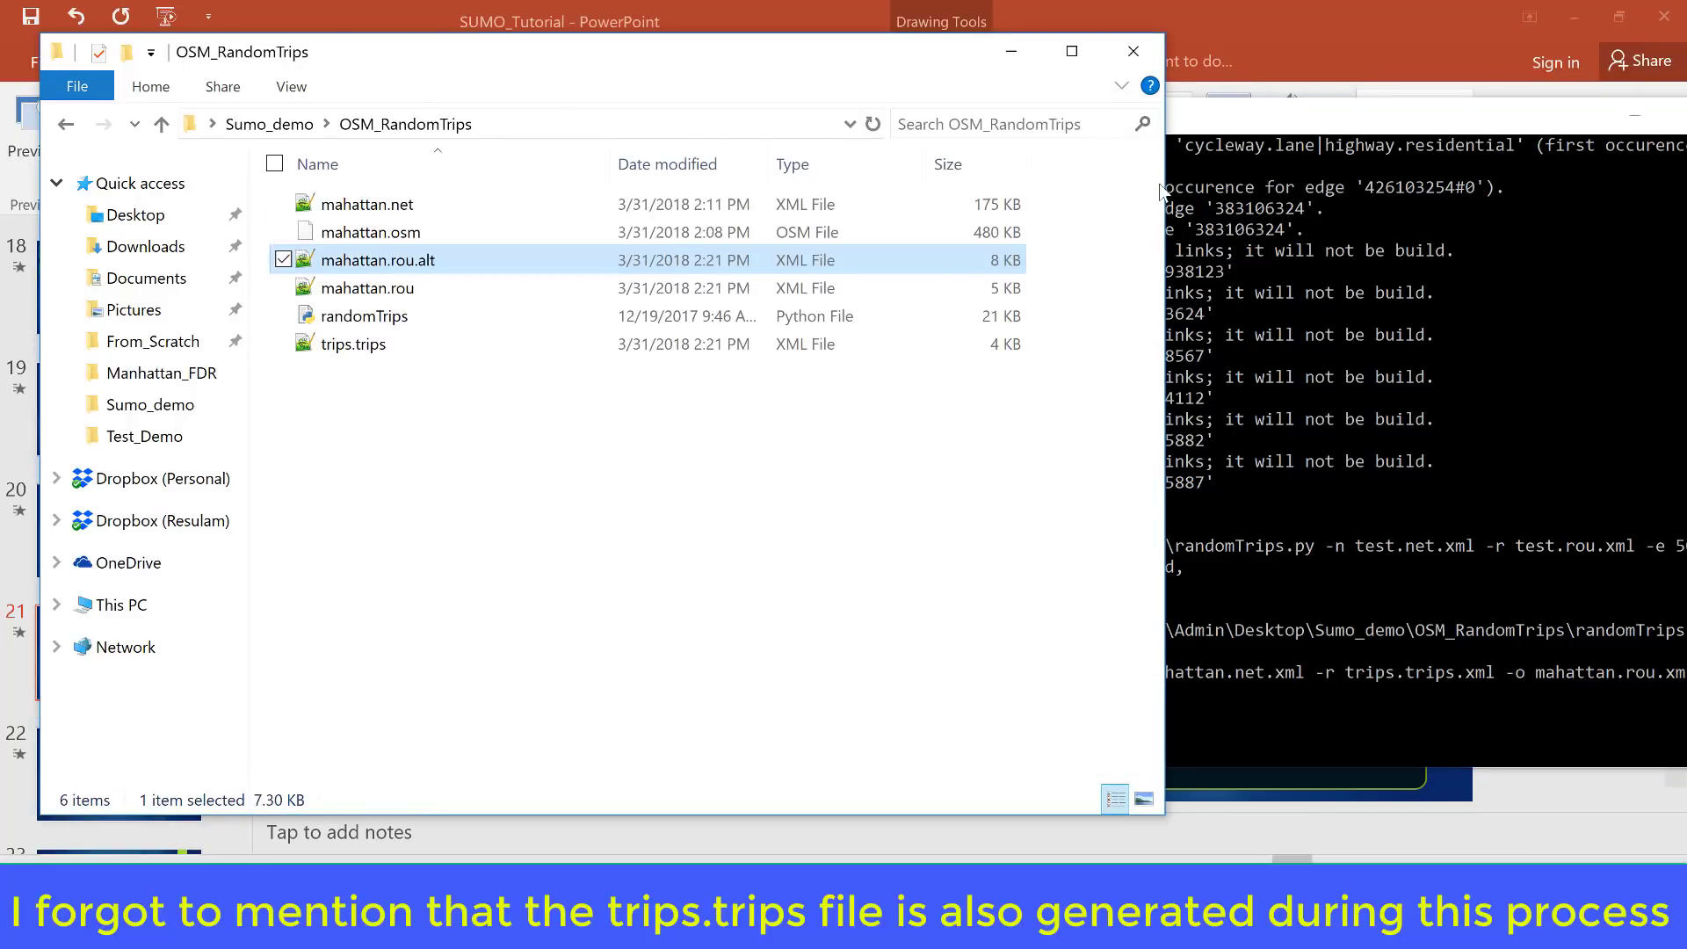
pyautogui.moveTo(1165, 183); pyautogui.dragTo(873, 182)
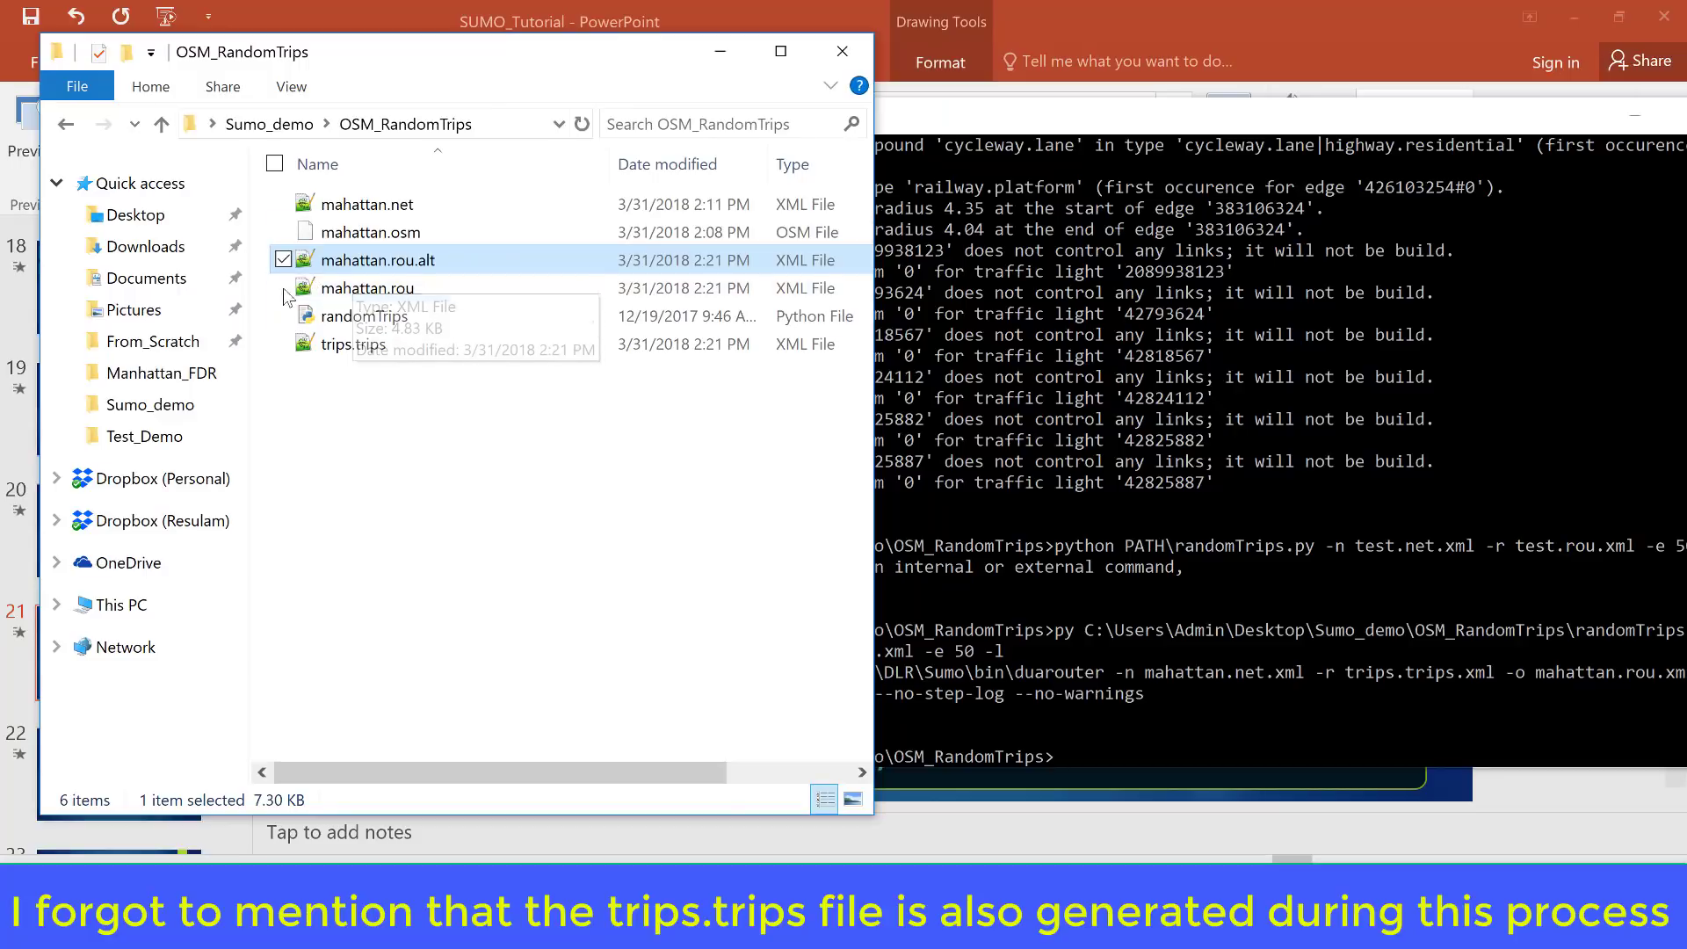
pyautogui.keyDown('ctrl'); pyautogui.click(360, 285); pyautogui.keyUp('ctrl')
pyautogui.press('Delete')
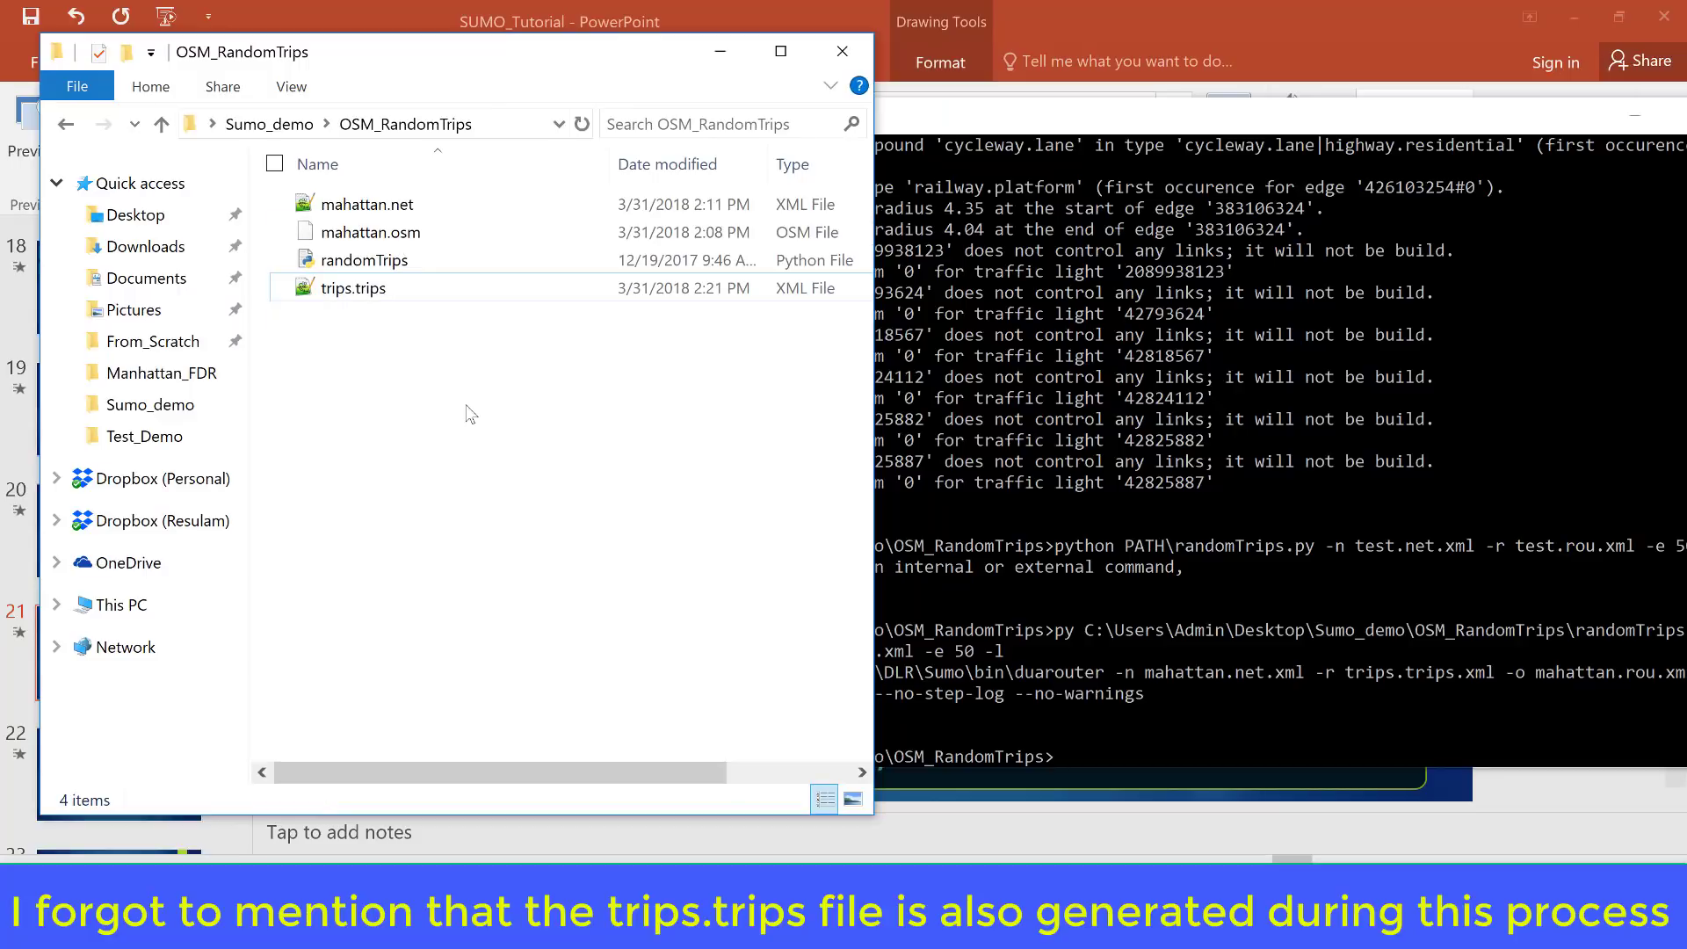
# Rerun the randomTrips command to regenerate the route files
pyautogui.click(1130, 678)
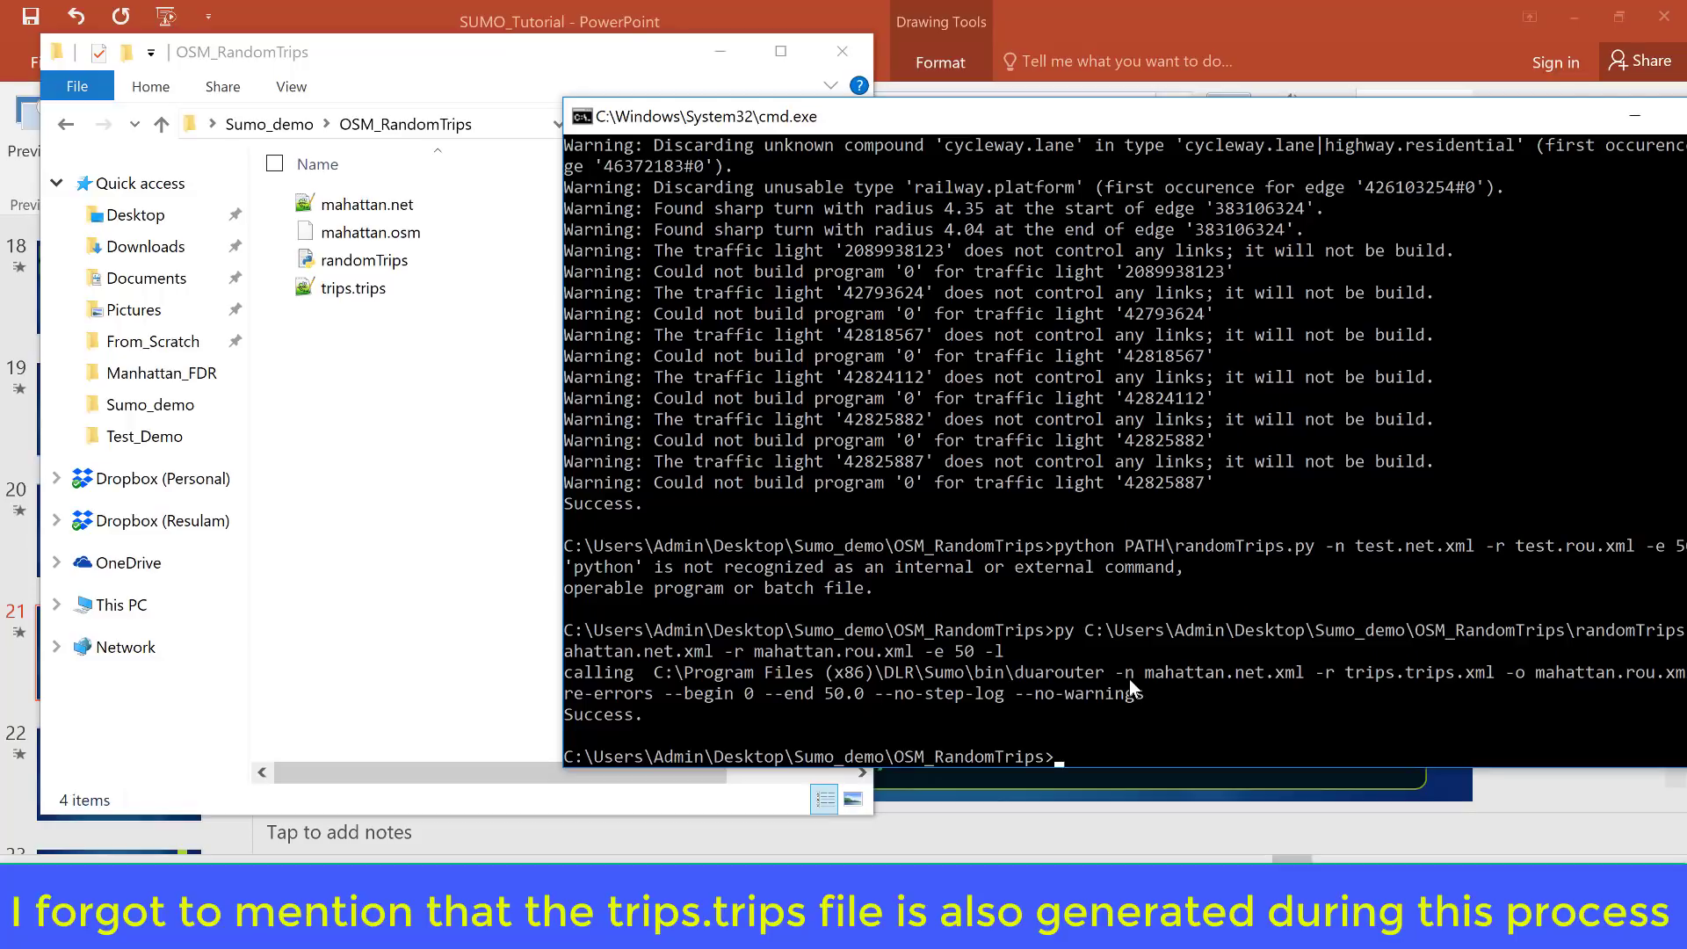
pyautogui.press('Up')
pyautogui.press('Return')
pyautogui.click(373, 289)
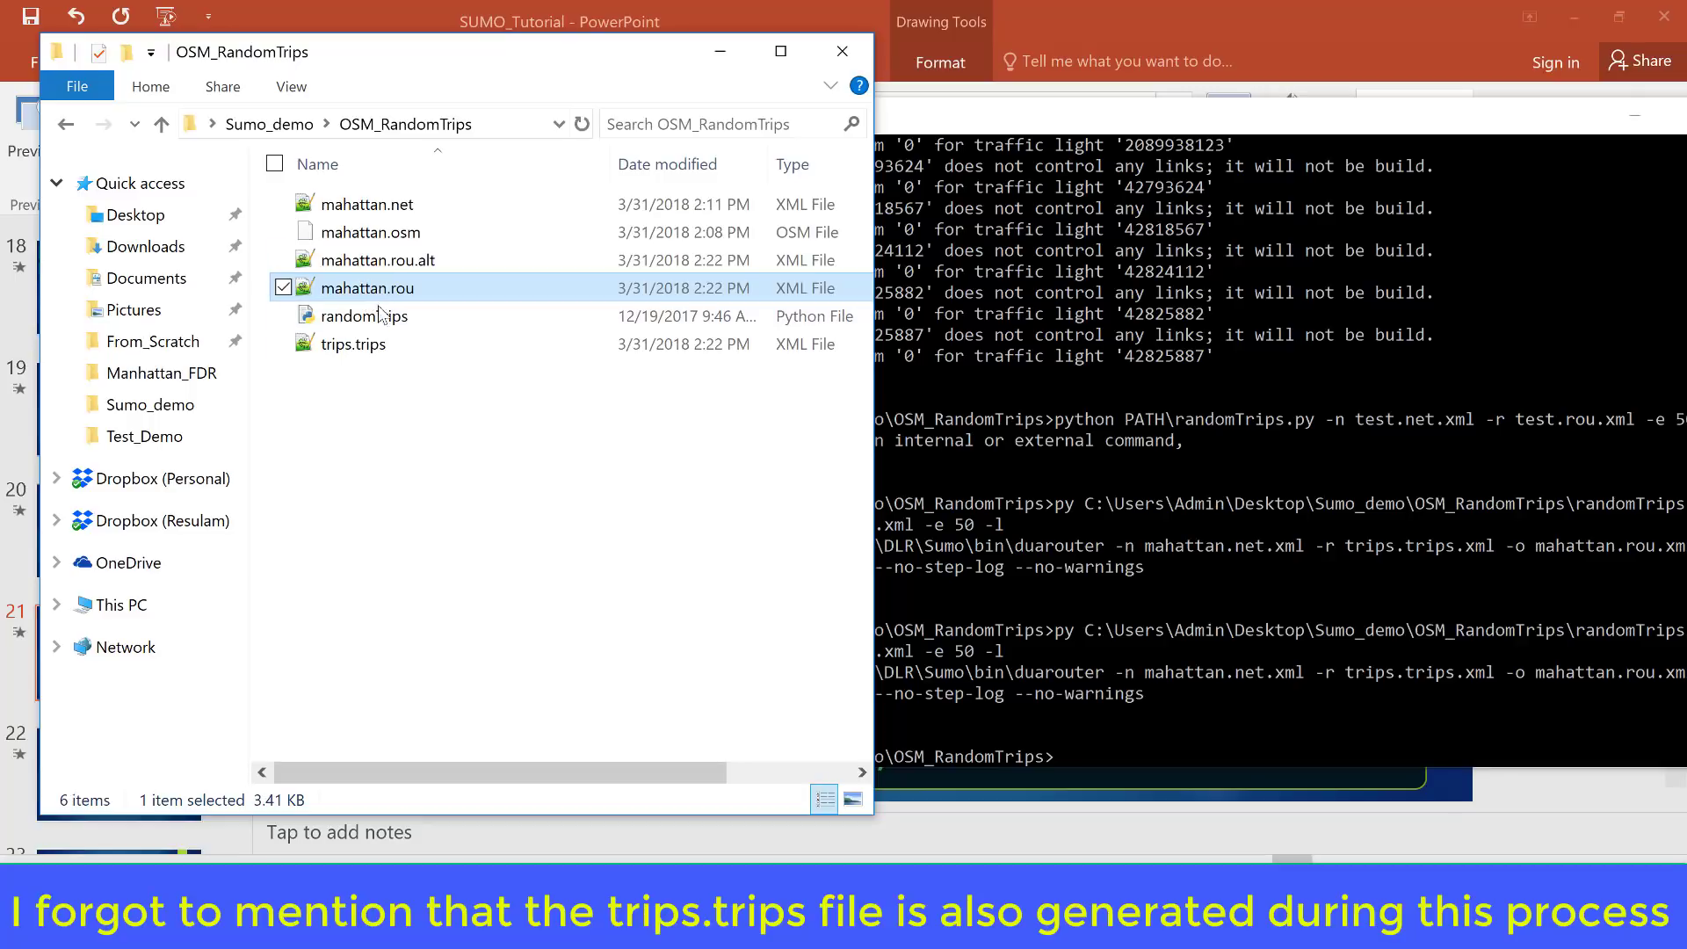
# Open mahattan.rou in Notepad++ and inspect the first vehicle's route edges
pyautogui.doubleClick(384, 294)
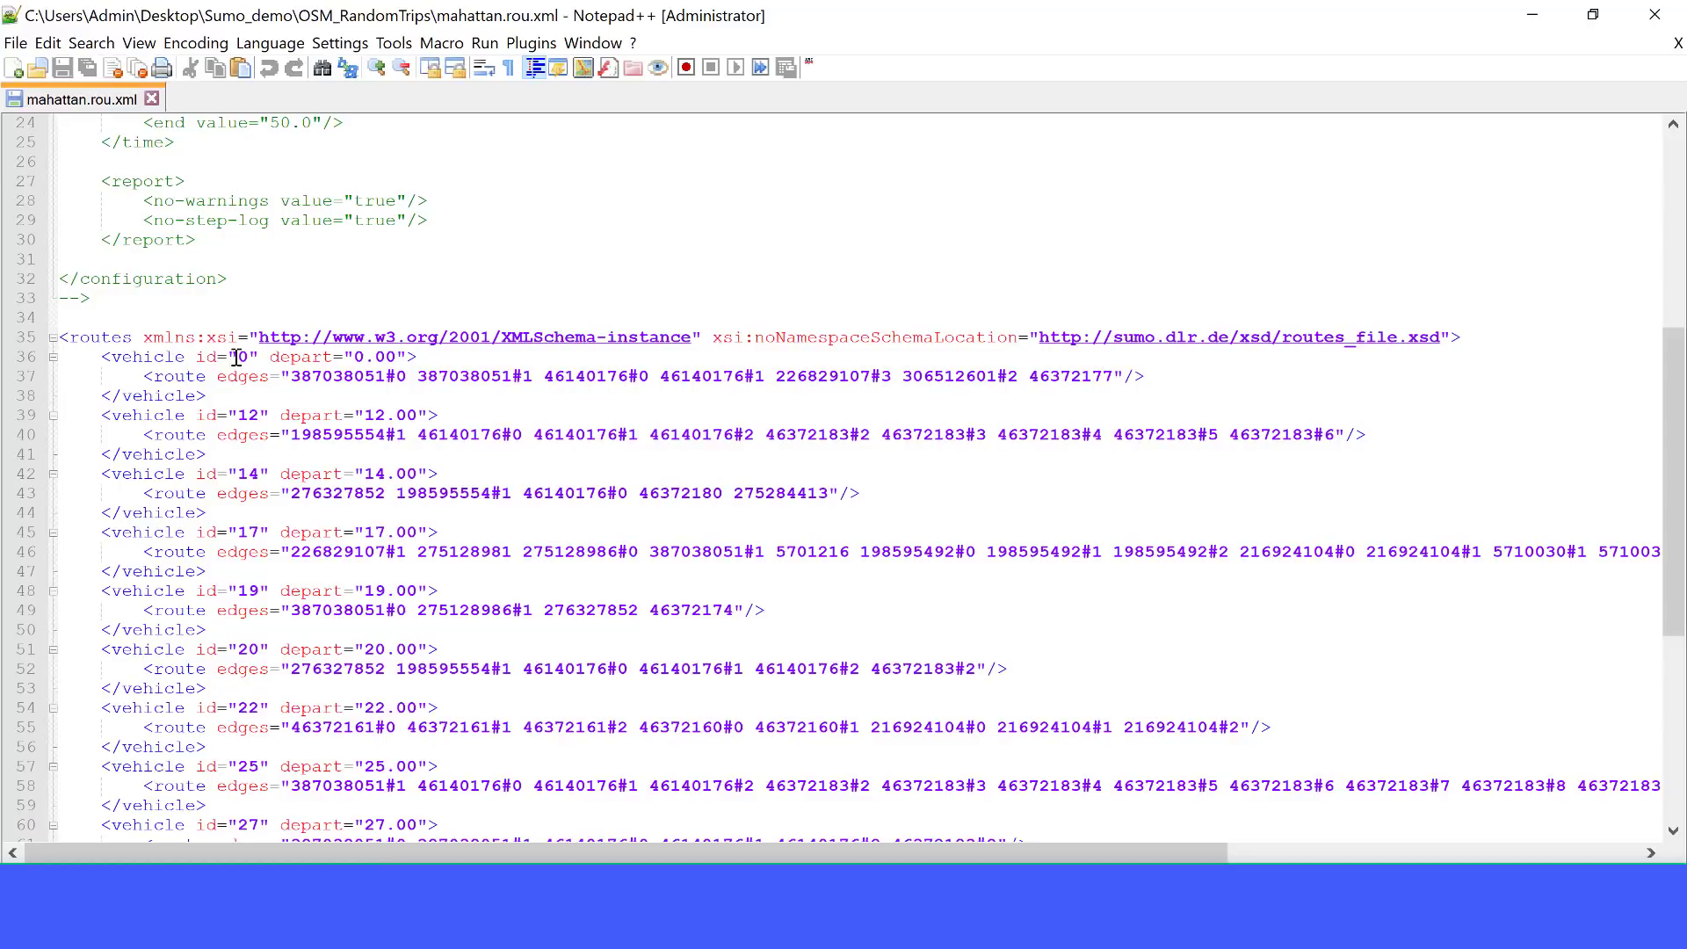
pyautogui.scroll(2, 1599, 501)
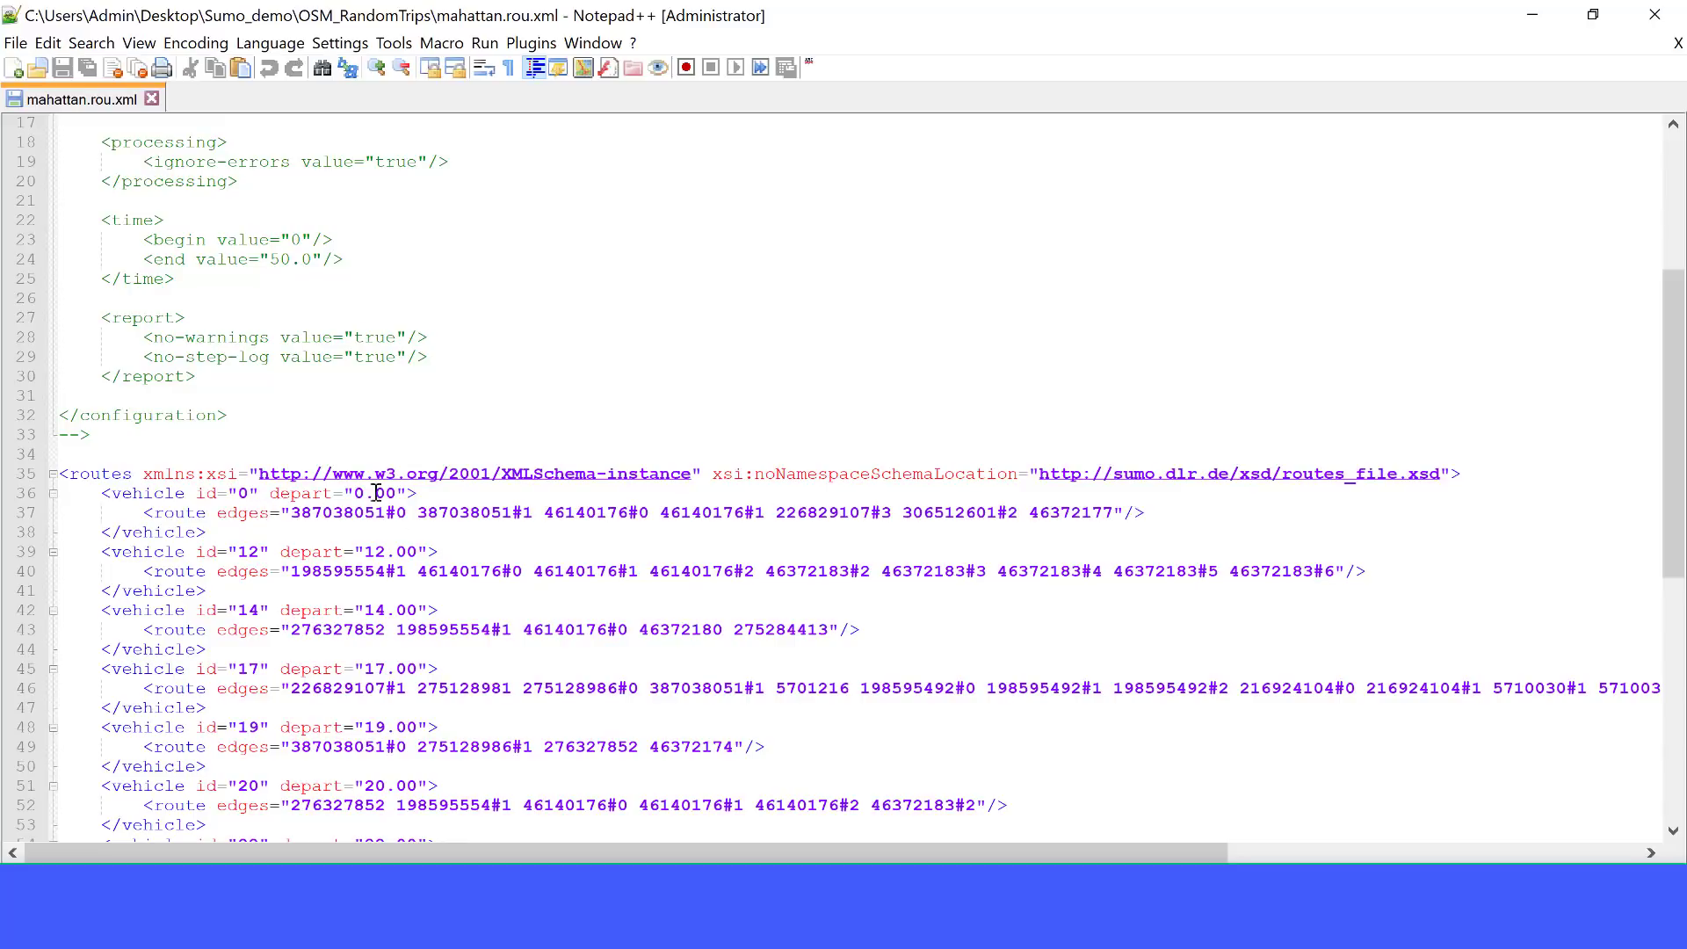
pyautogui.moveTo(294, 506); pyautogui.dragTo(955, 538)
pyautogui.click(1109, 516)
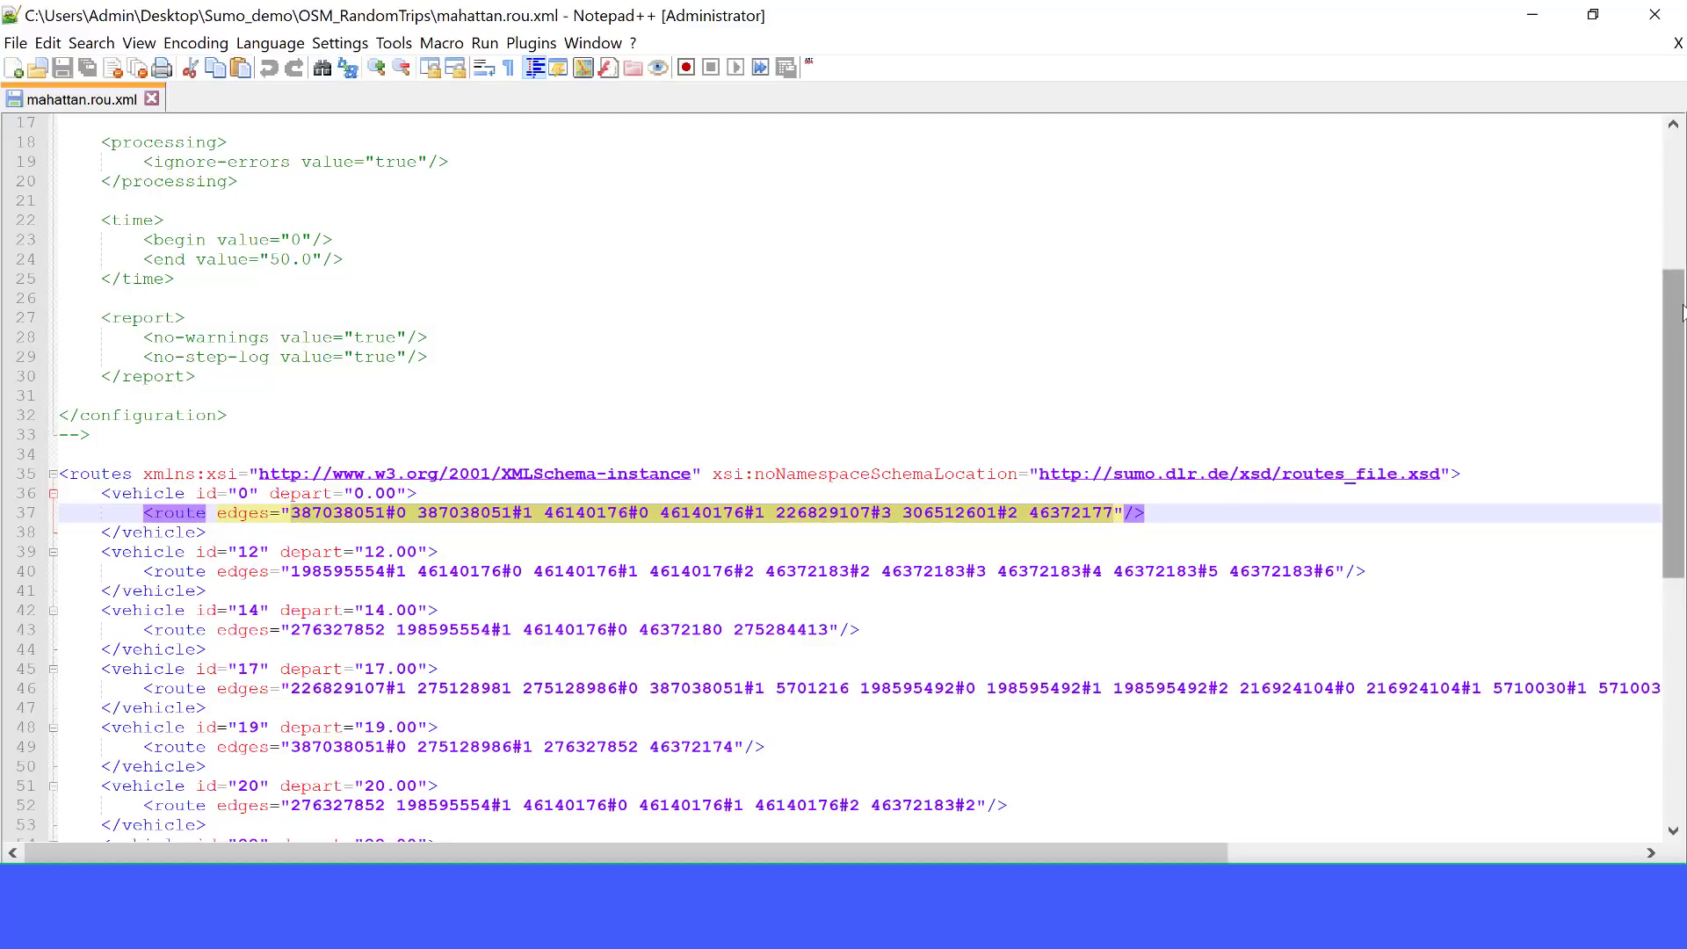
pyautogui.moveTo(1681, 312)
pyautogui.mouseDown()
pyautogui.moveTo(1681, 386)
pyautogui.moveTo(1685, 327)
pyautogui.mouseUp()
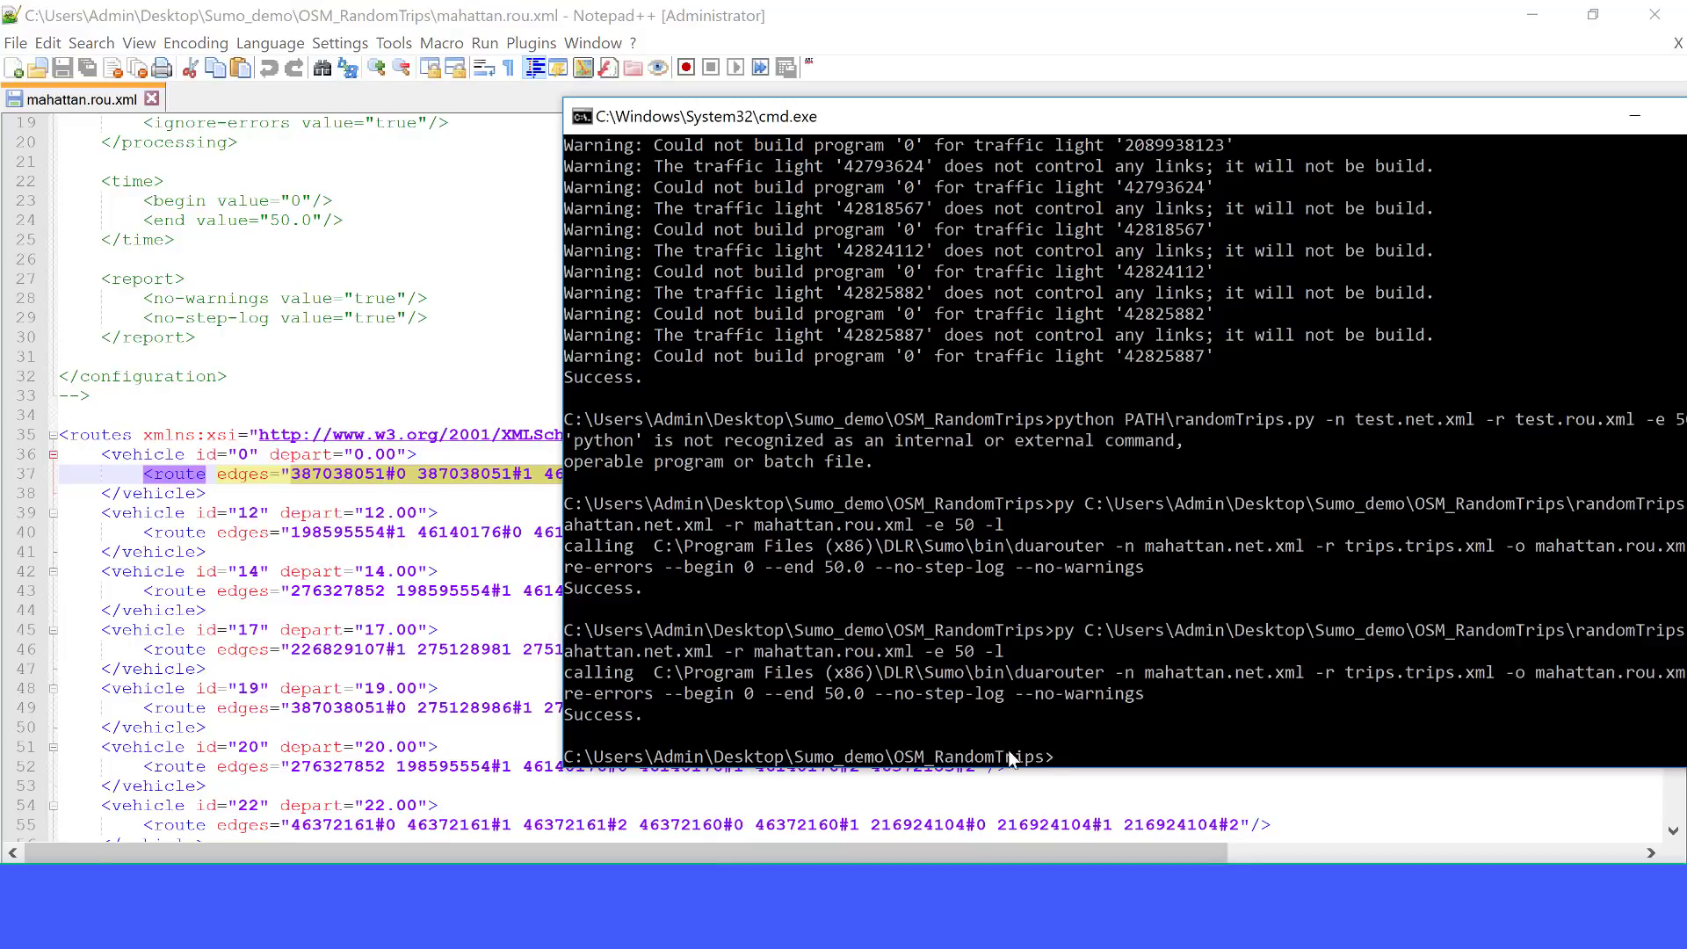
pyautogui.click(1018, 755)
# Rerun randomTrips and reload the regenerated mahattan.rou.xml in Notepad++
pyautogui.press('Escape')
pyautogui.press('Up')
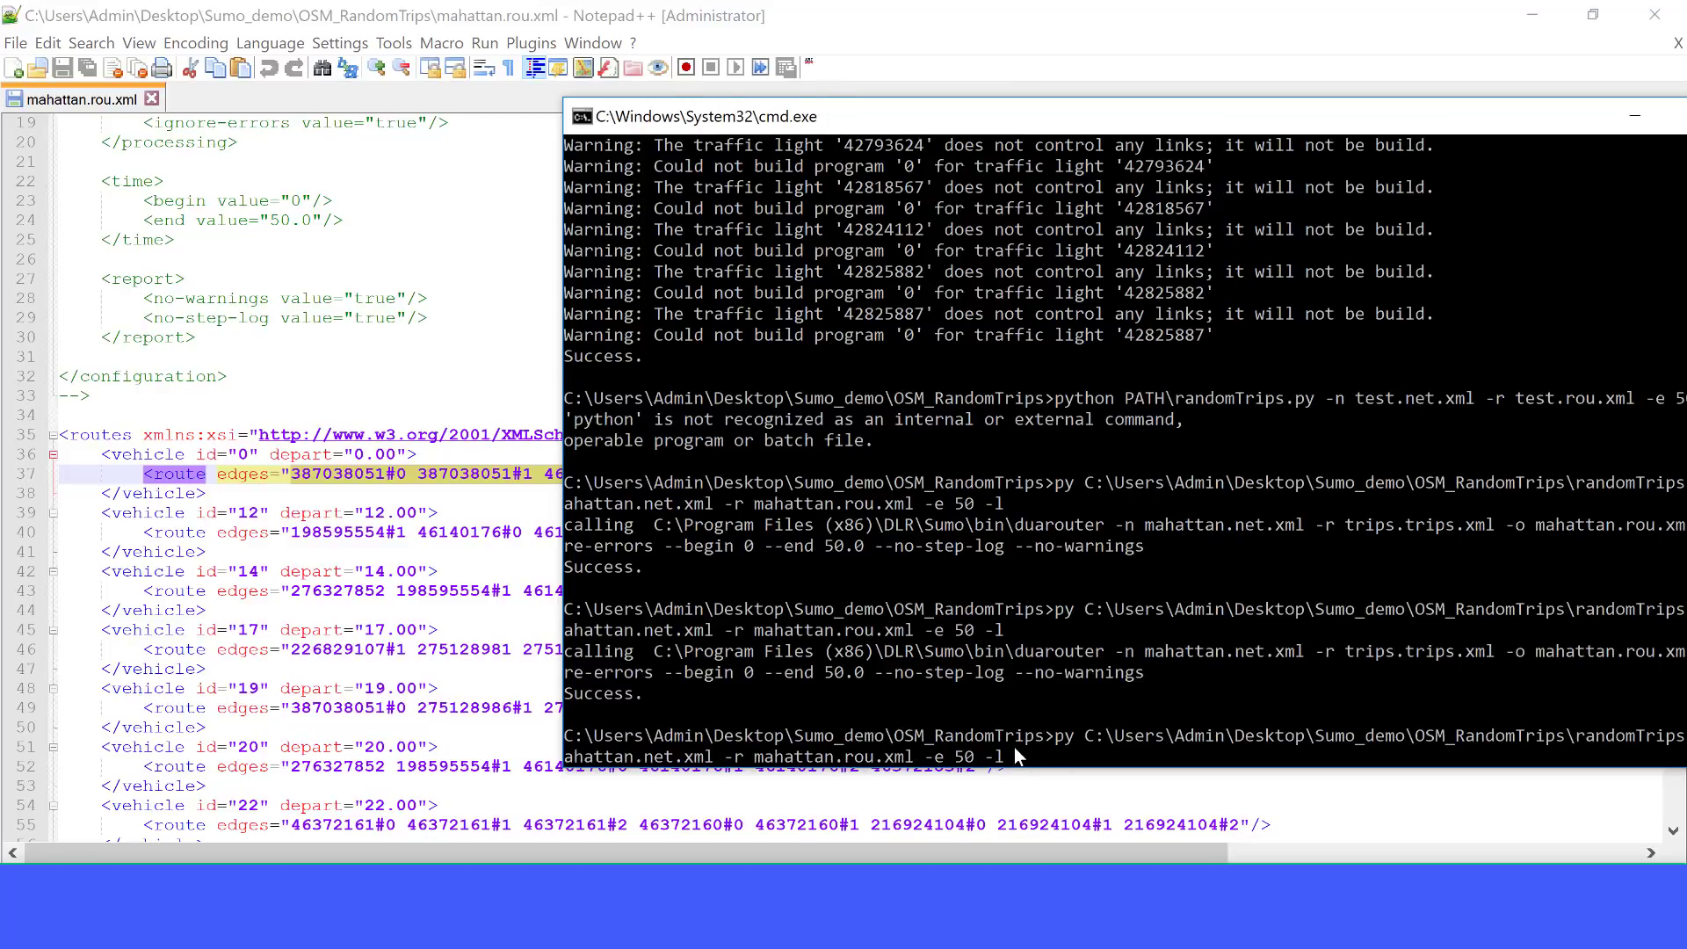
pyautogui.press('Return')
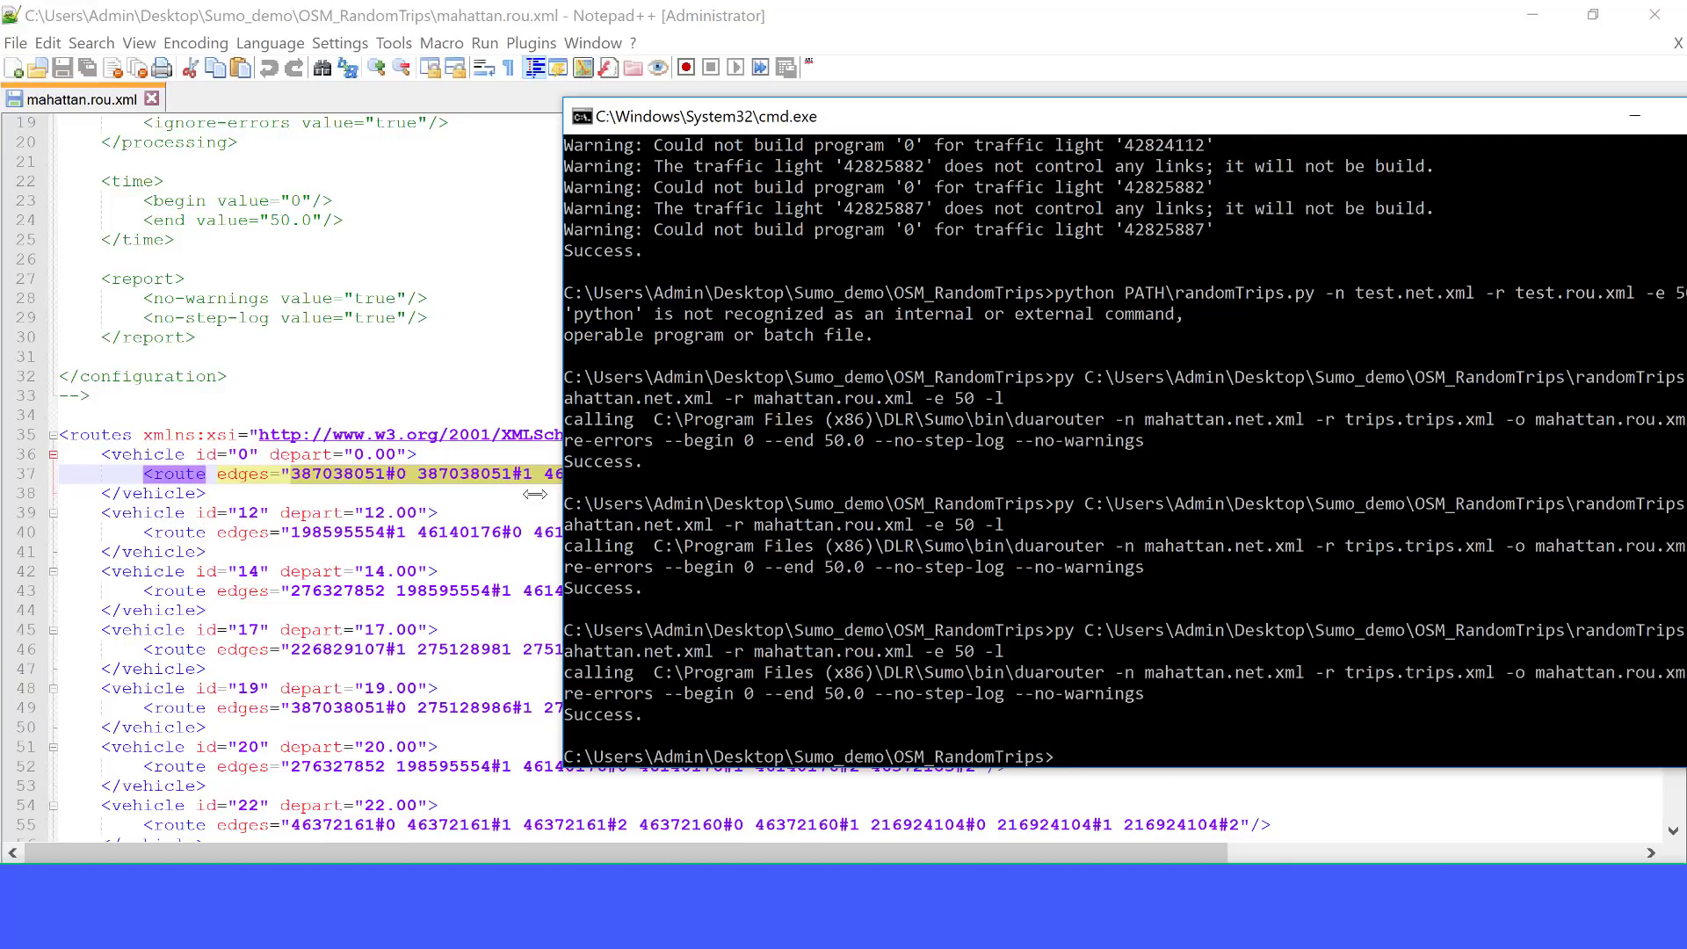
pyautogui.click(463, 400)
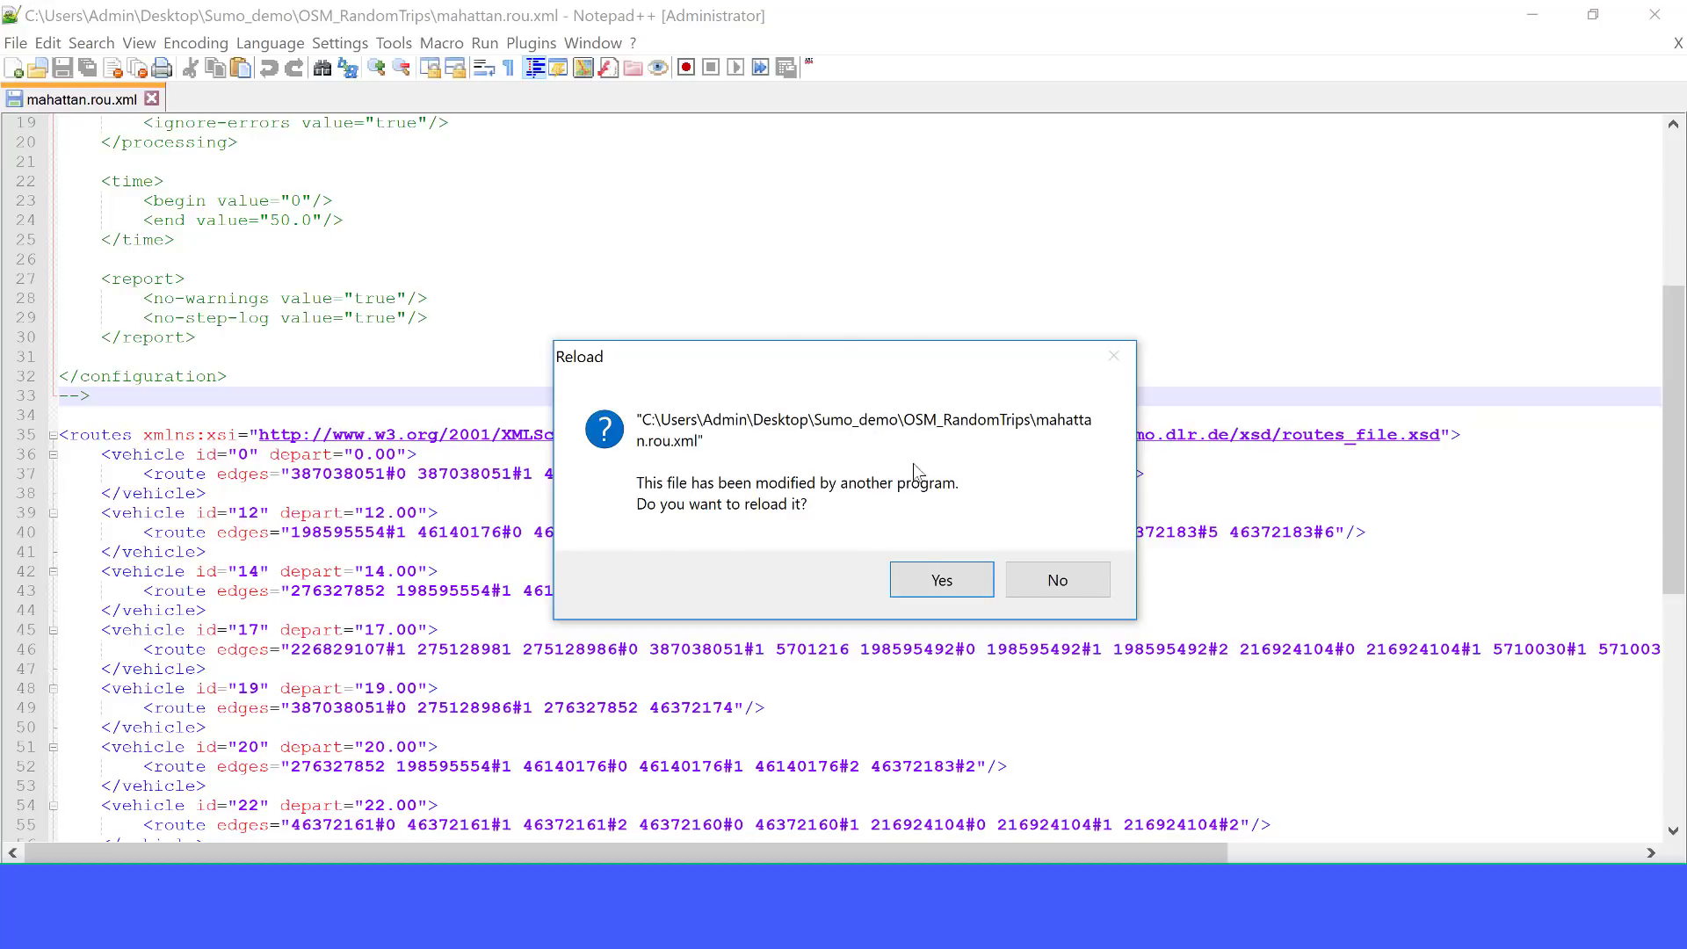
pyautogui.click(942, 582)
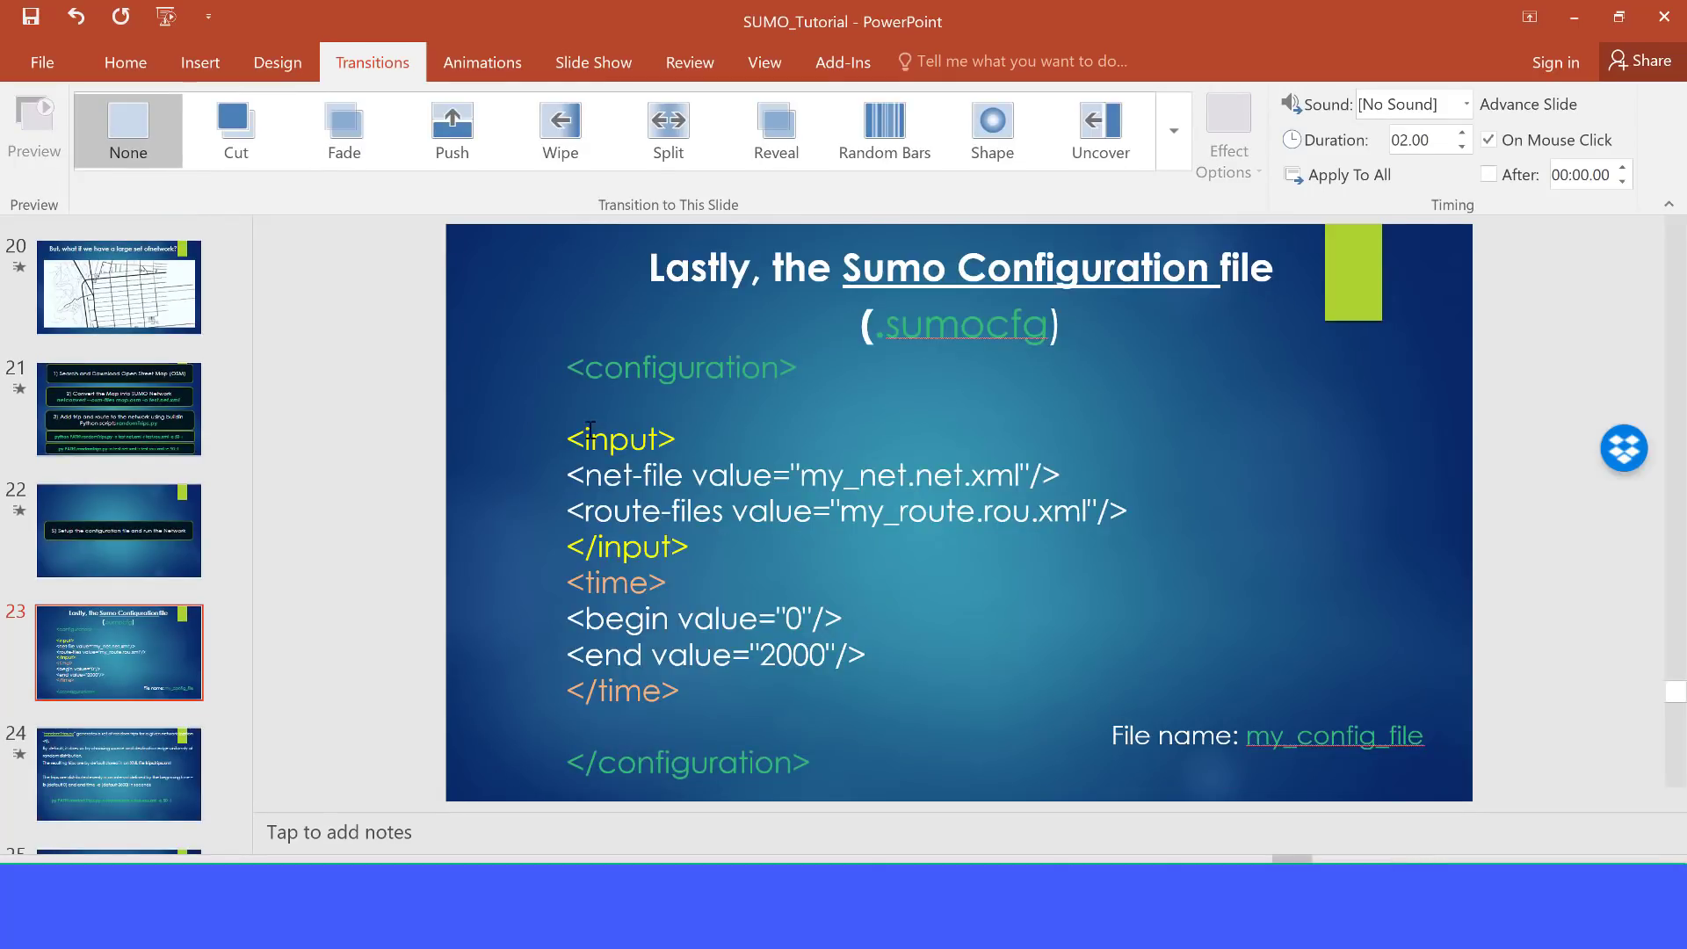
# Select all the sample .sumocfg configuration code in slide 23's text box
pyautogui.click(565, 373)
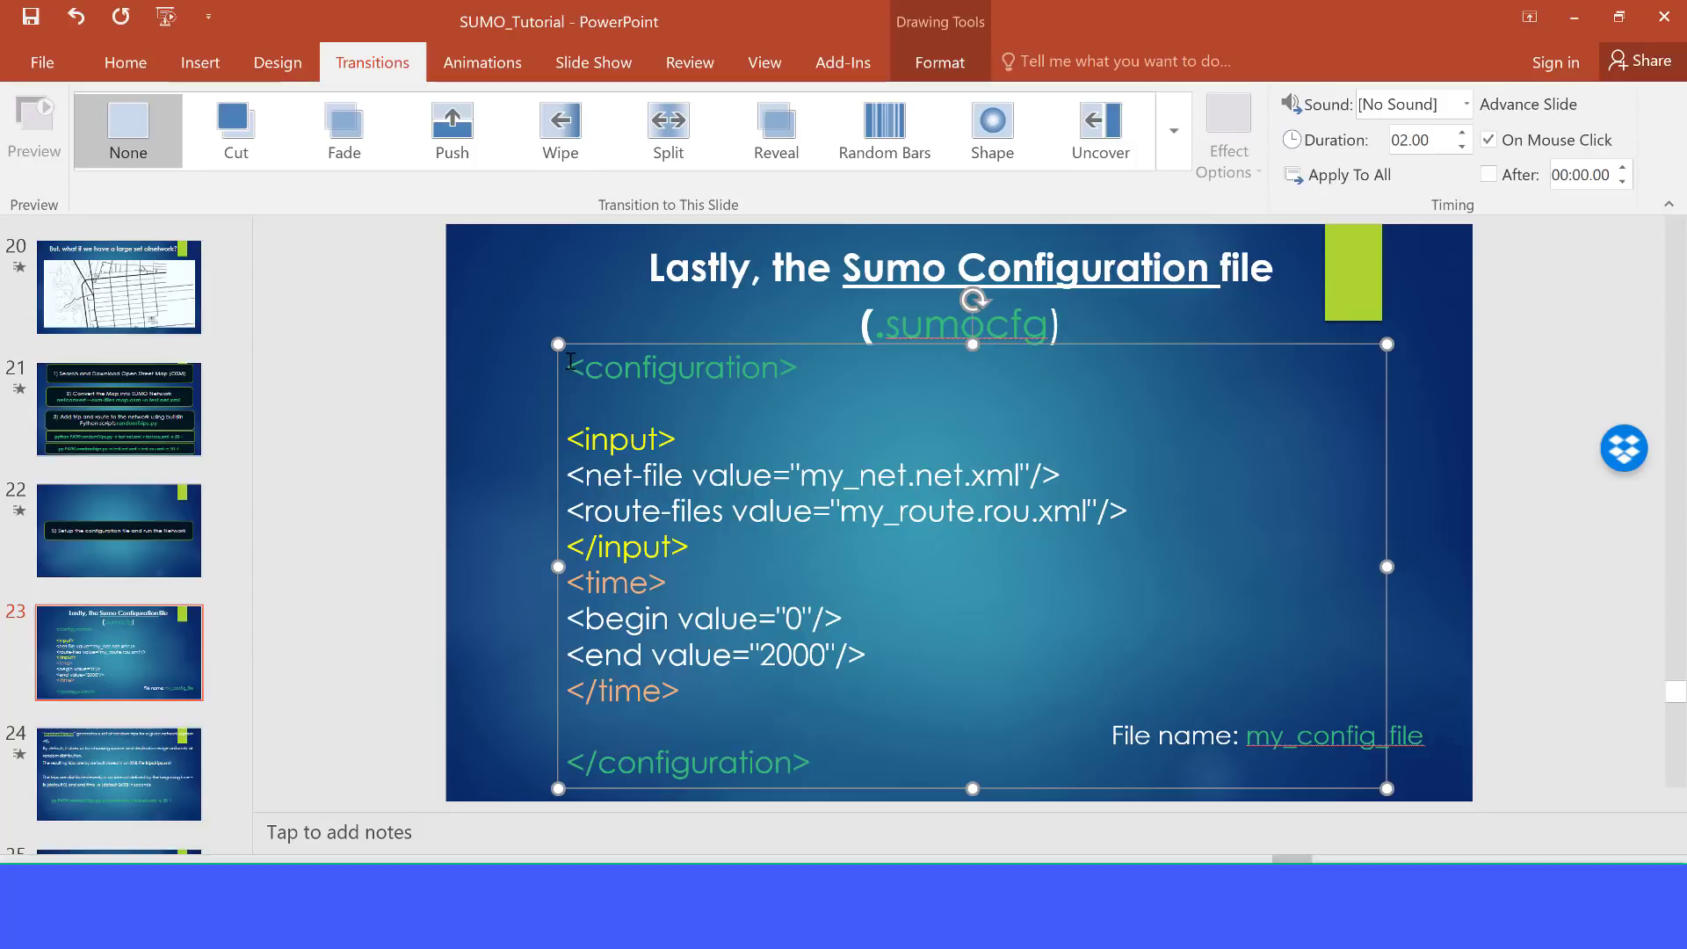
pyautogui.moveTo(570, 362); pyautogui.dragTo(842, 776)
pyautogui.hotkey('ctrl', 'c')
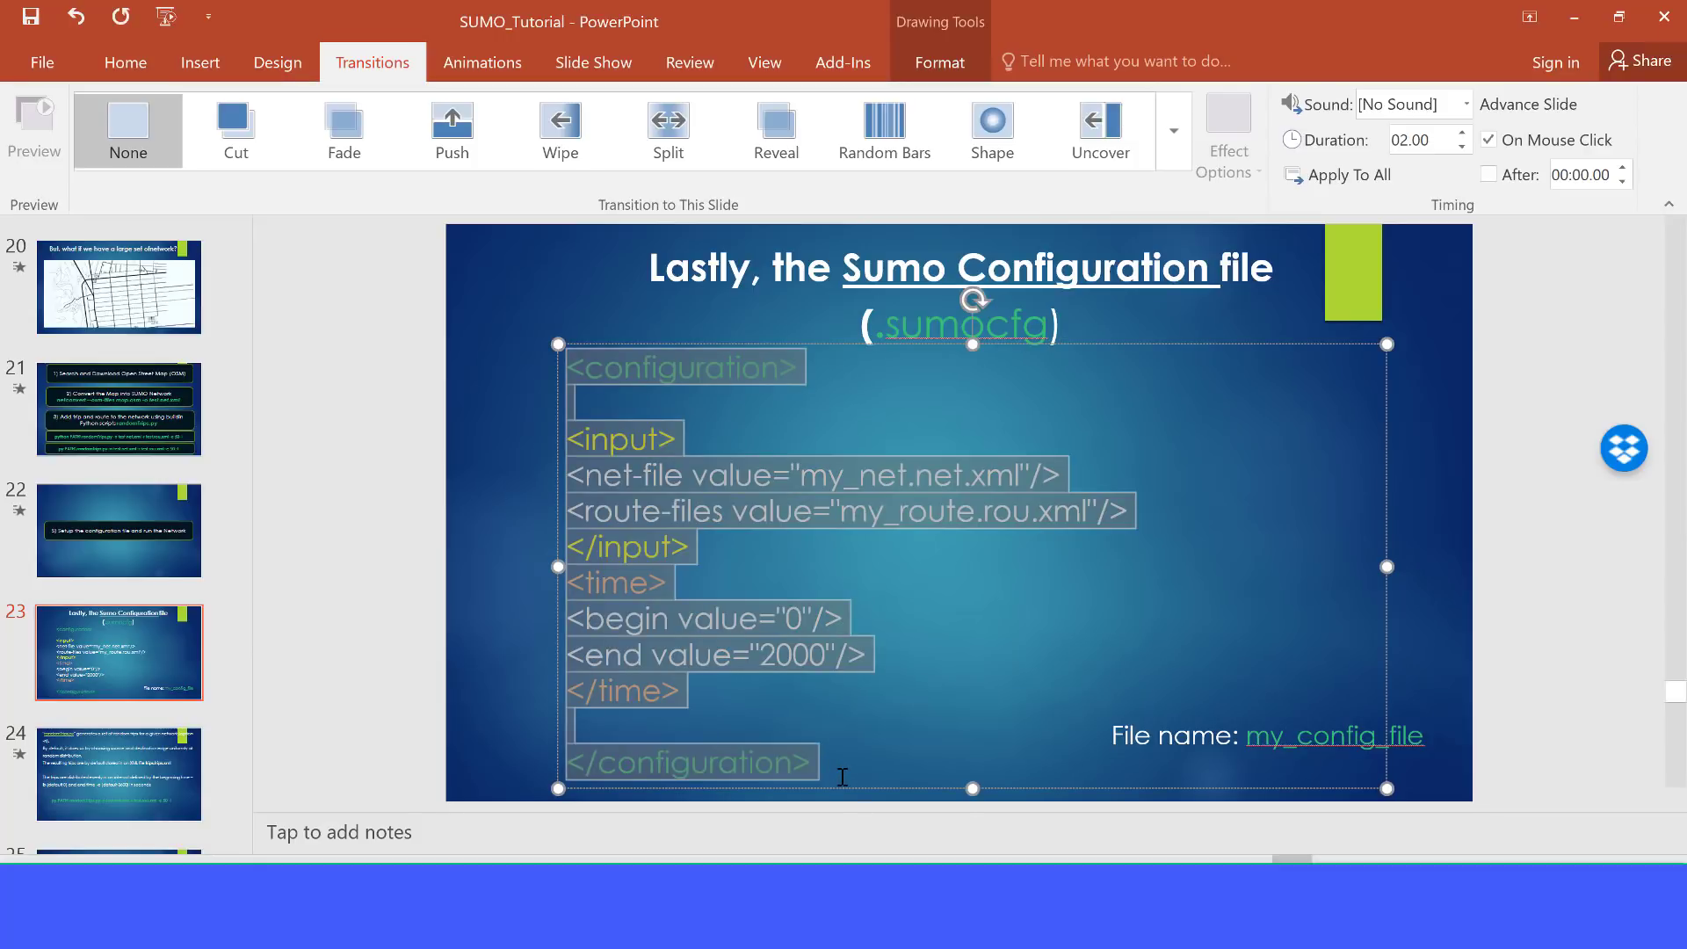
# Paste the configuration code into a new Notepad++ document and save it as mahattan.sumocfg
pyautogui.hotkey('alt', 'Tab')
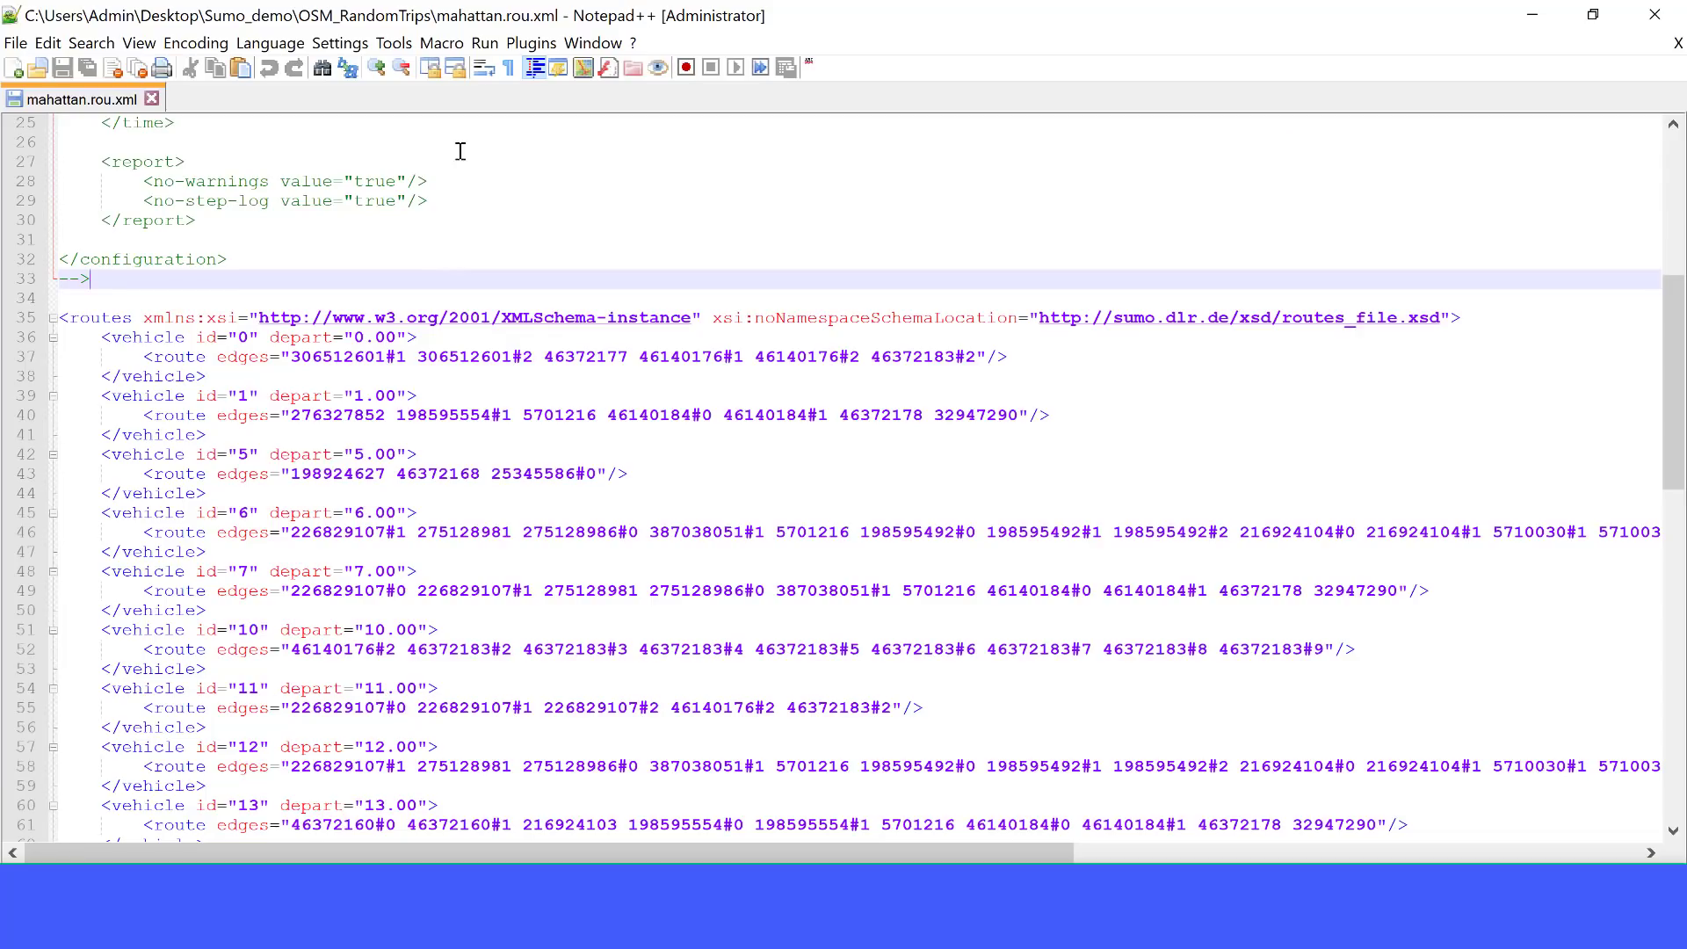
pyautogui.click(345, 120)
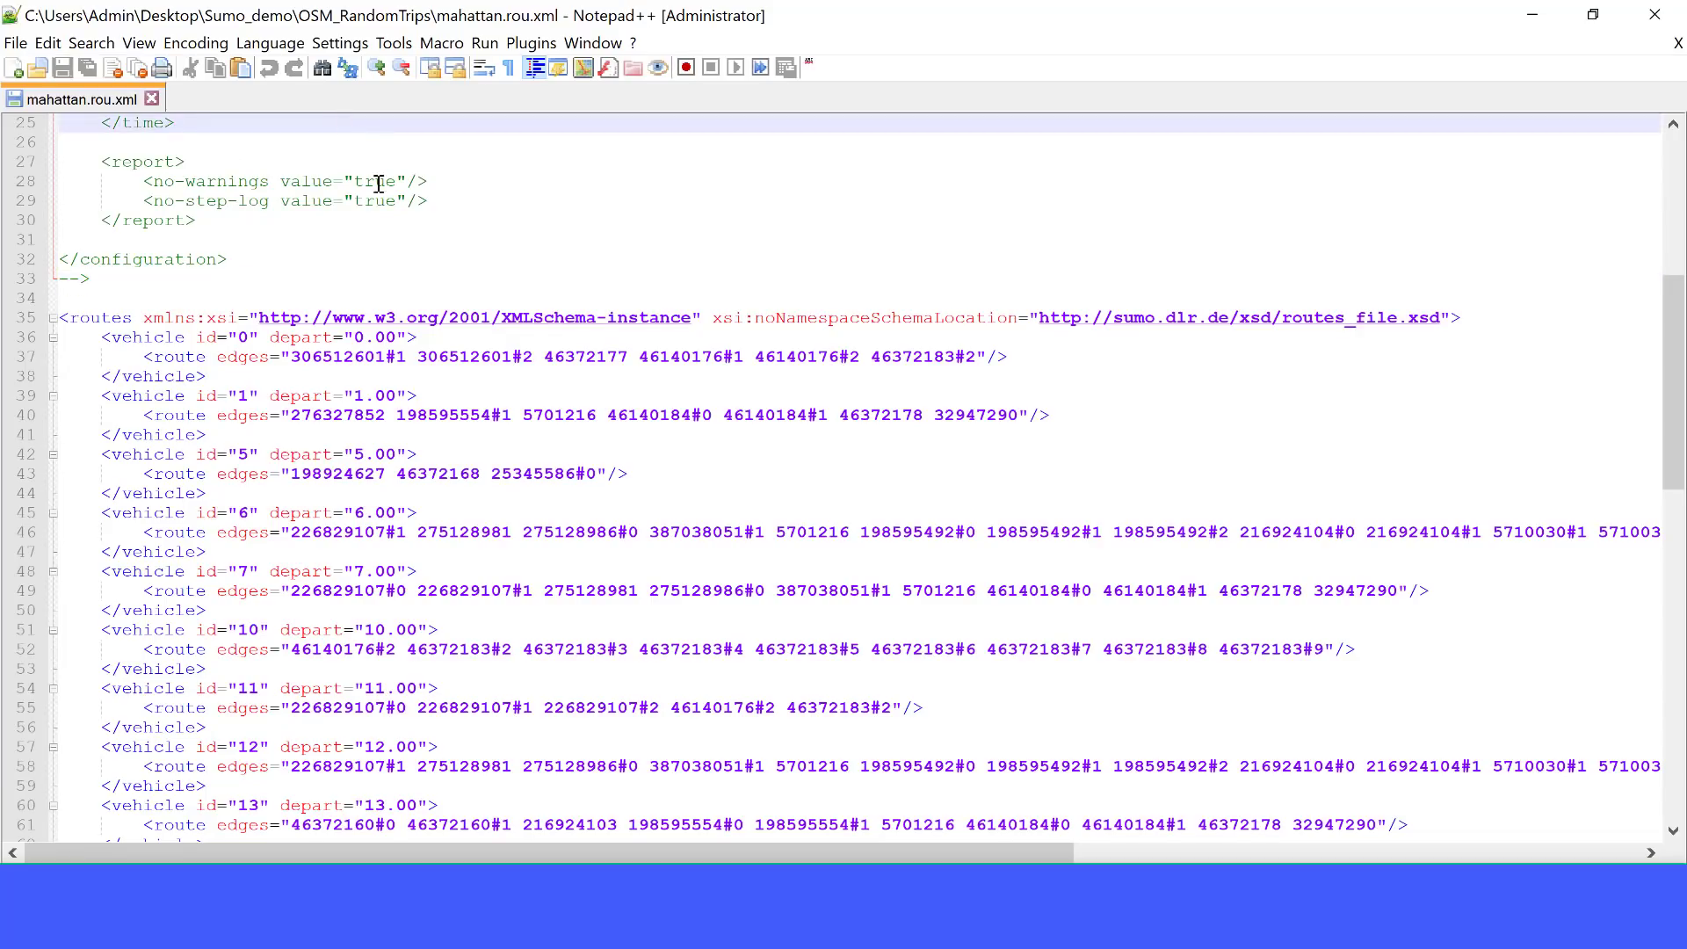
pyautogui.hotkey('ctrl', 'n')
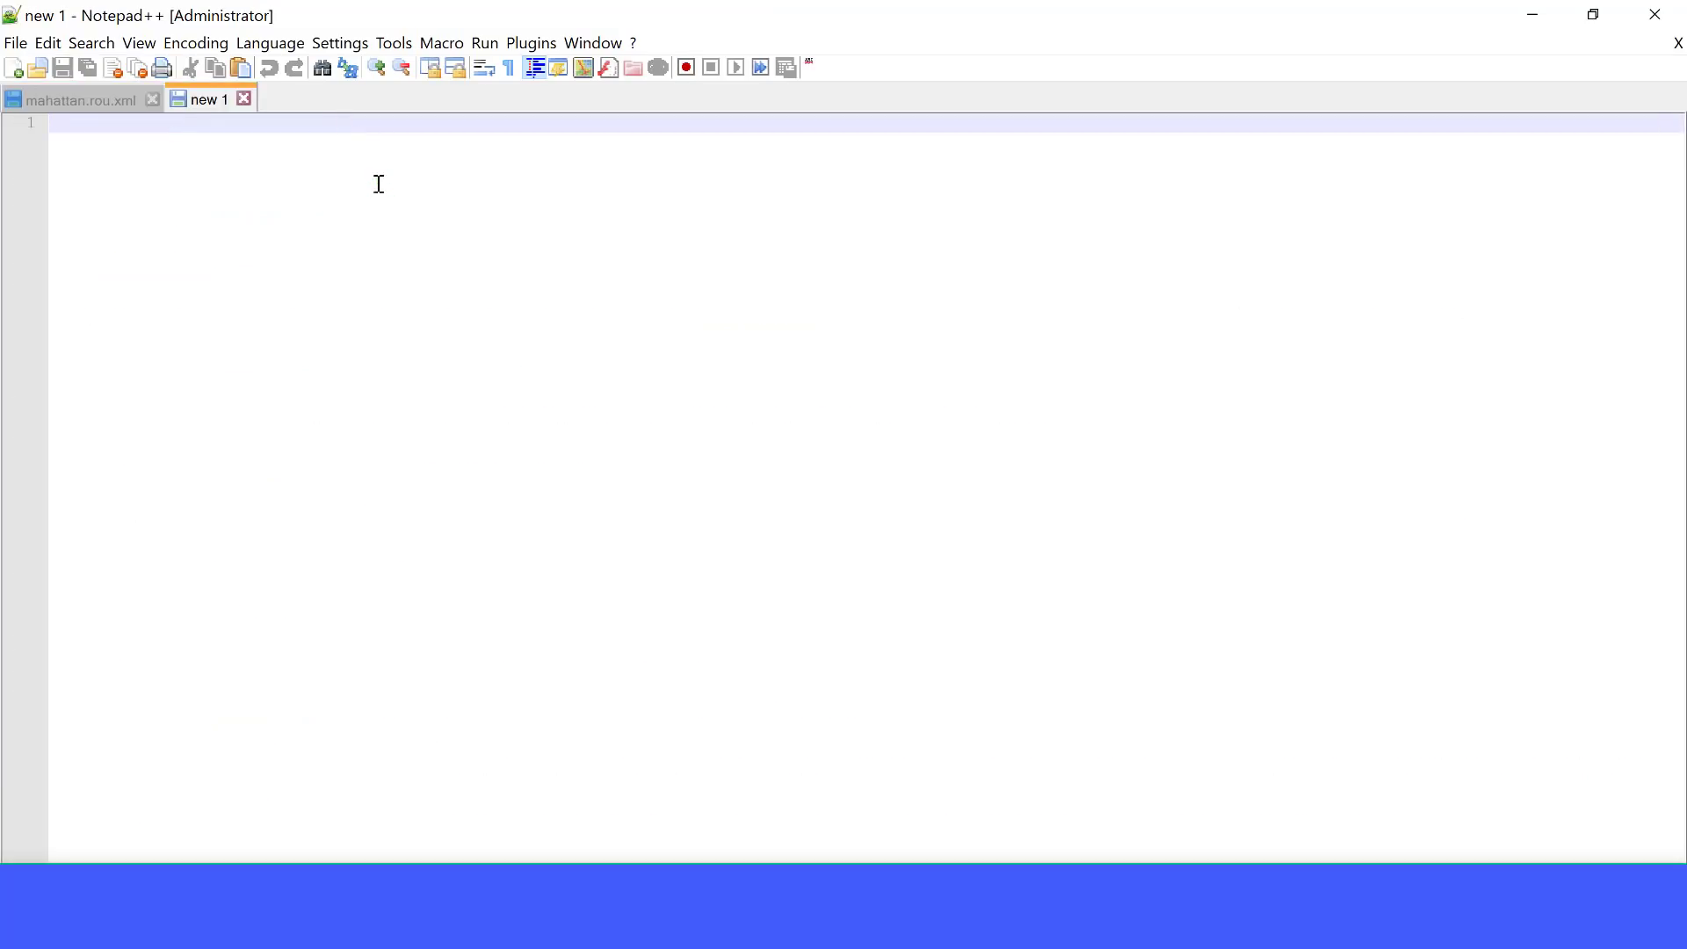
pyautogui.hotkey('ctrl', 'v')
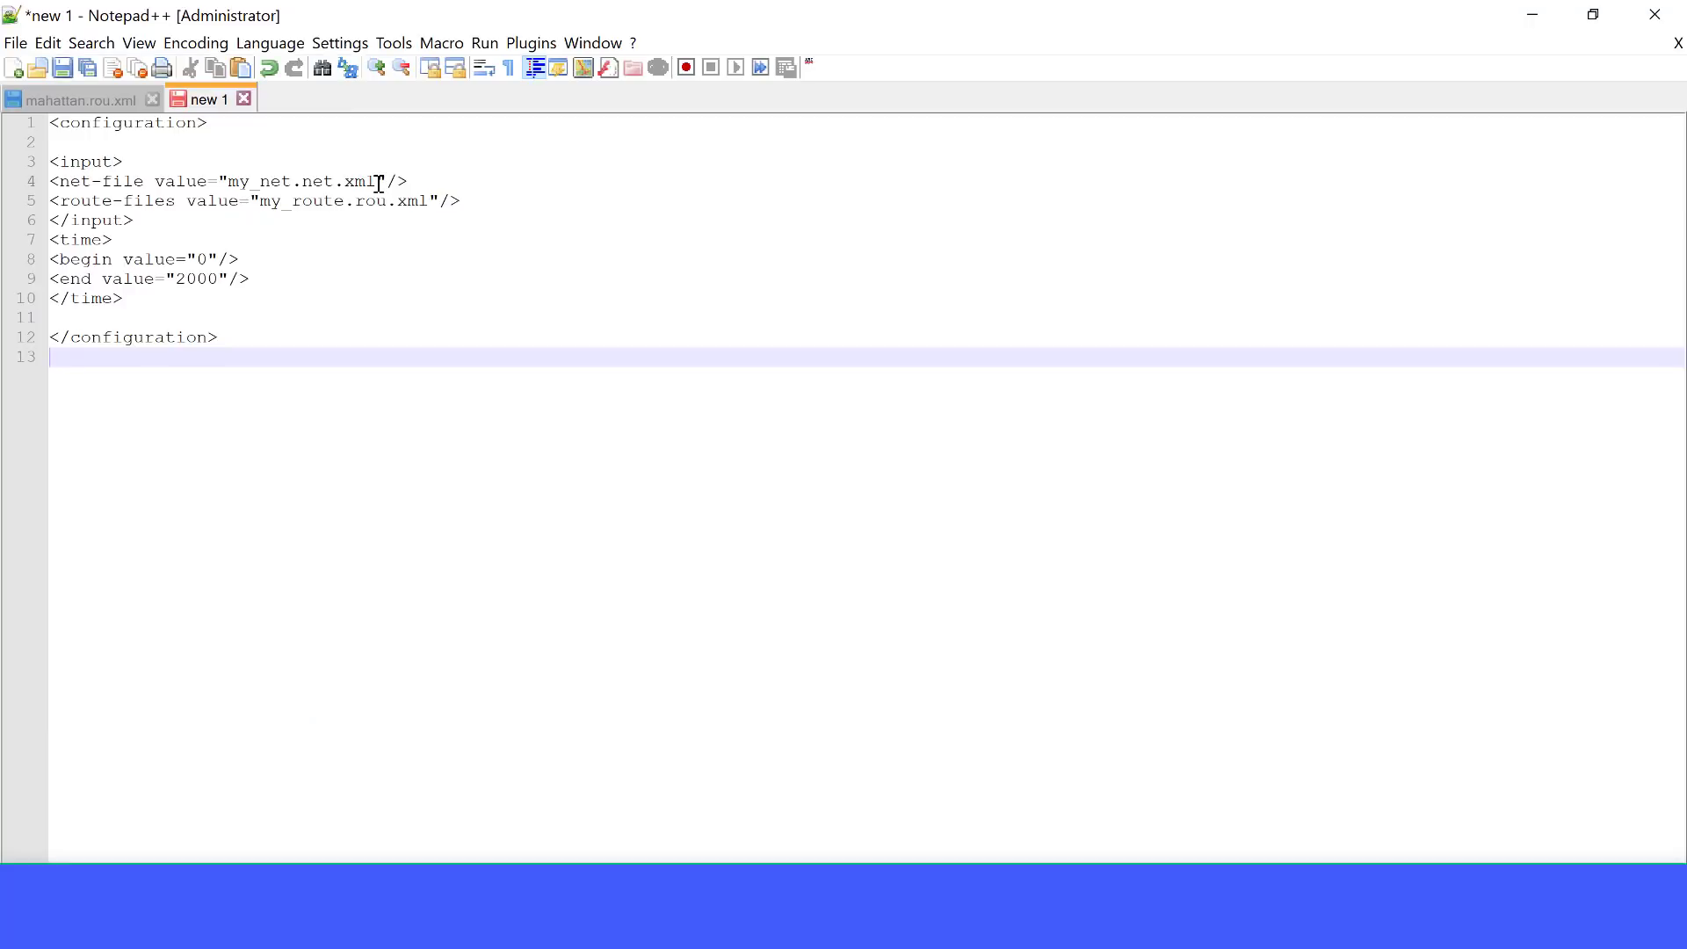
pyautogui.hotkey('ctrl', 's')
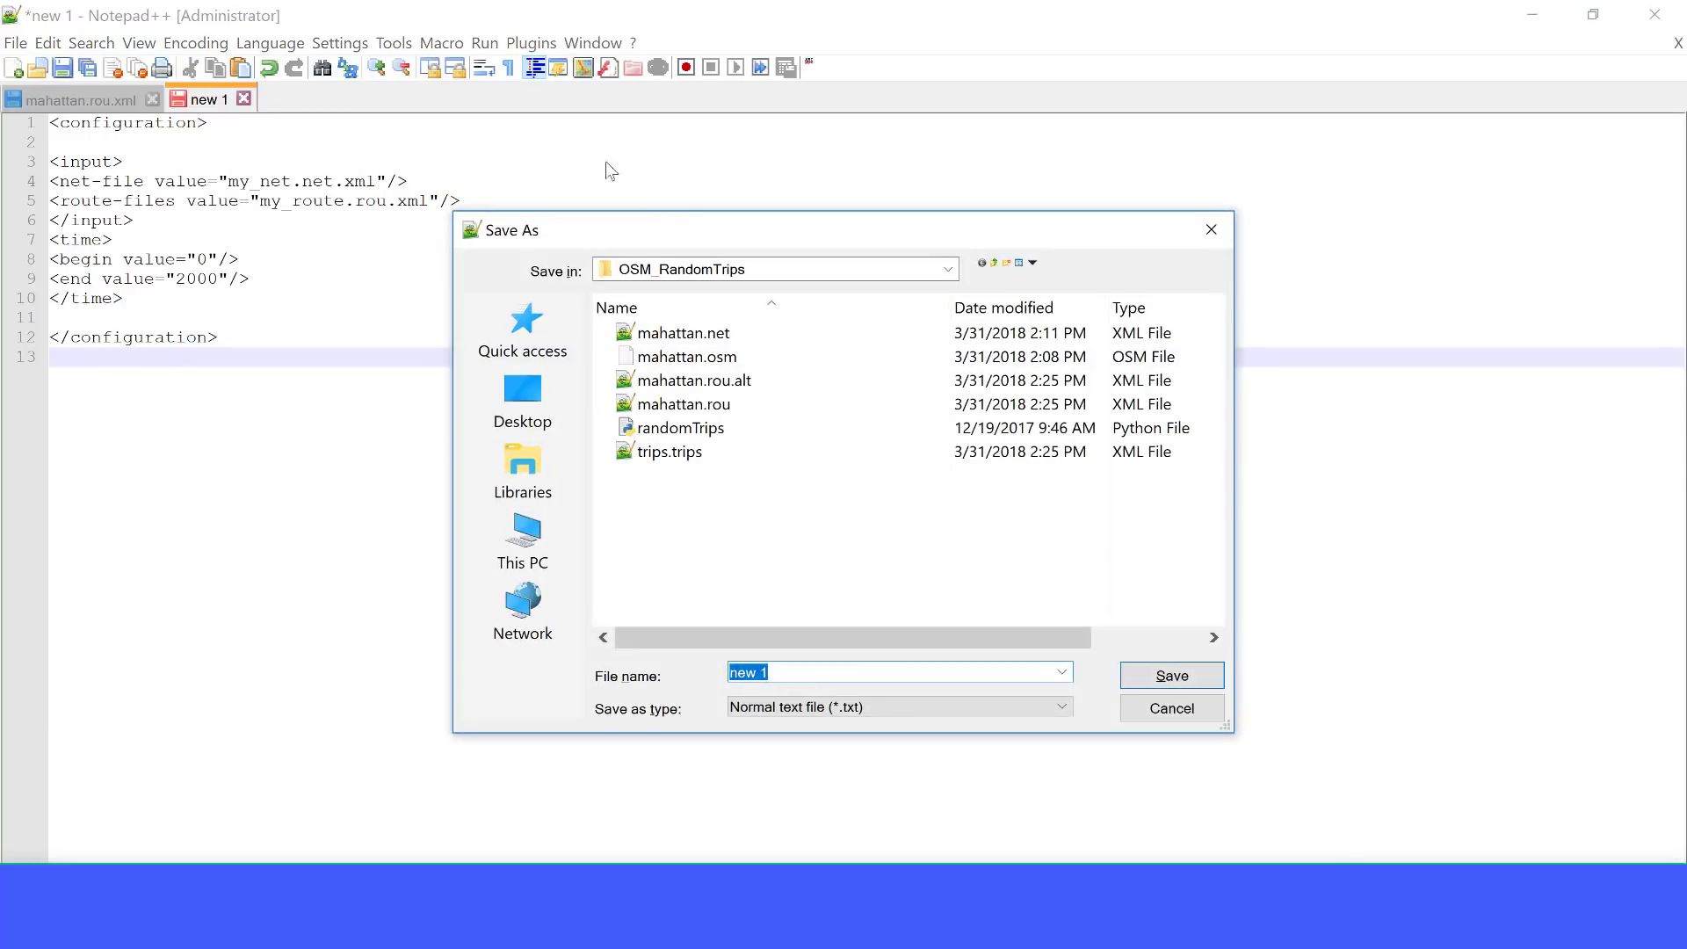
pyautogui.press('BackSpace')
pyautogui.write('ma')
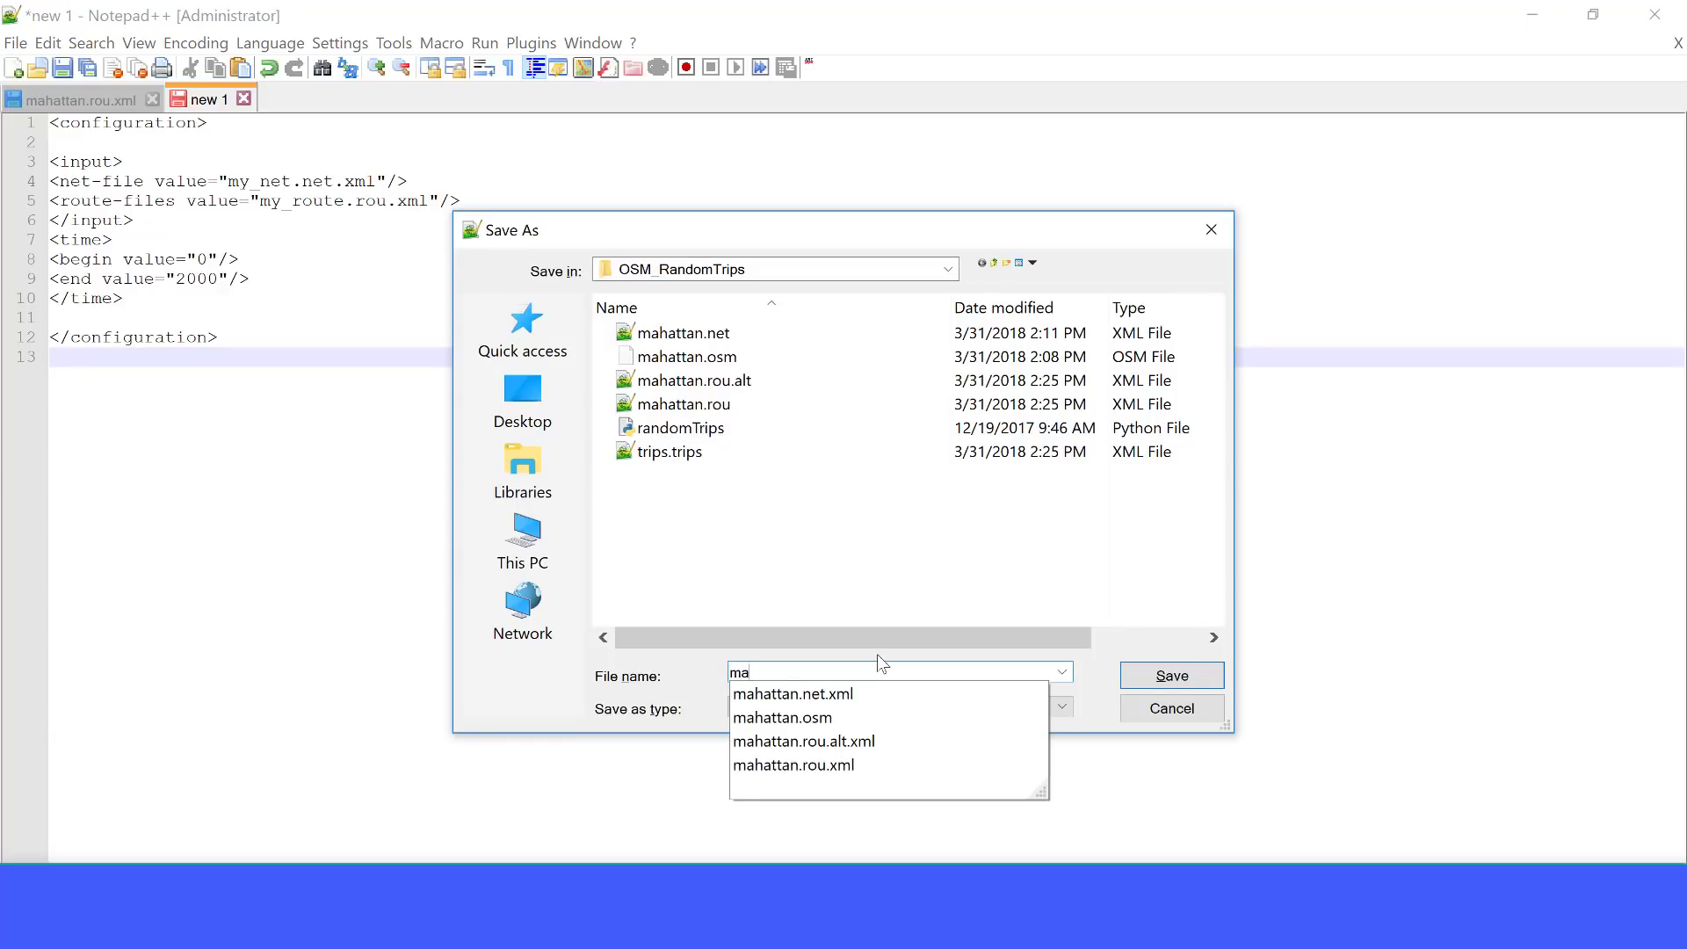
pyautogui.write('hattan.sumocfg')
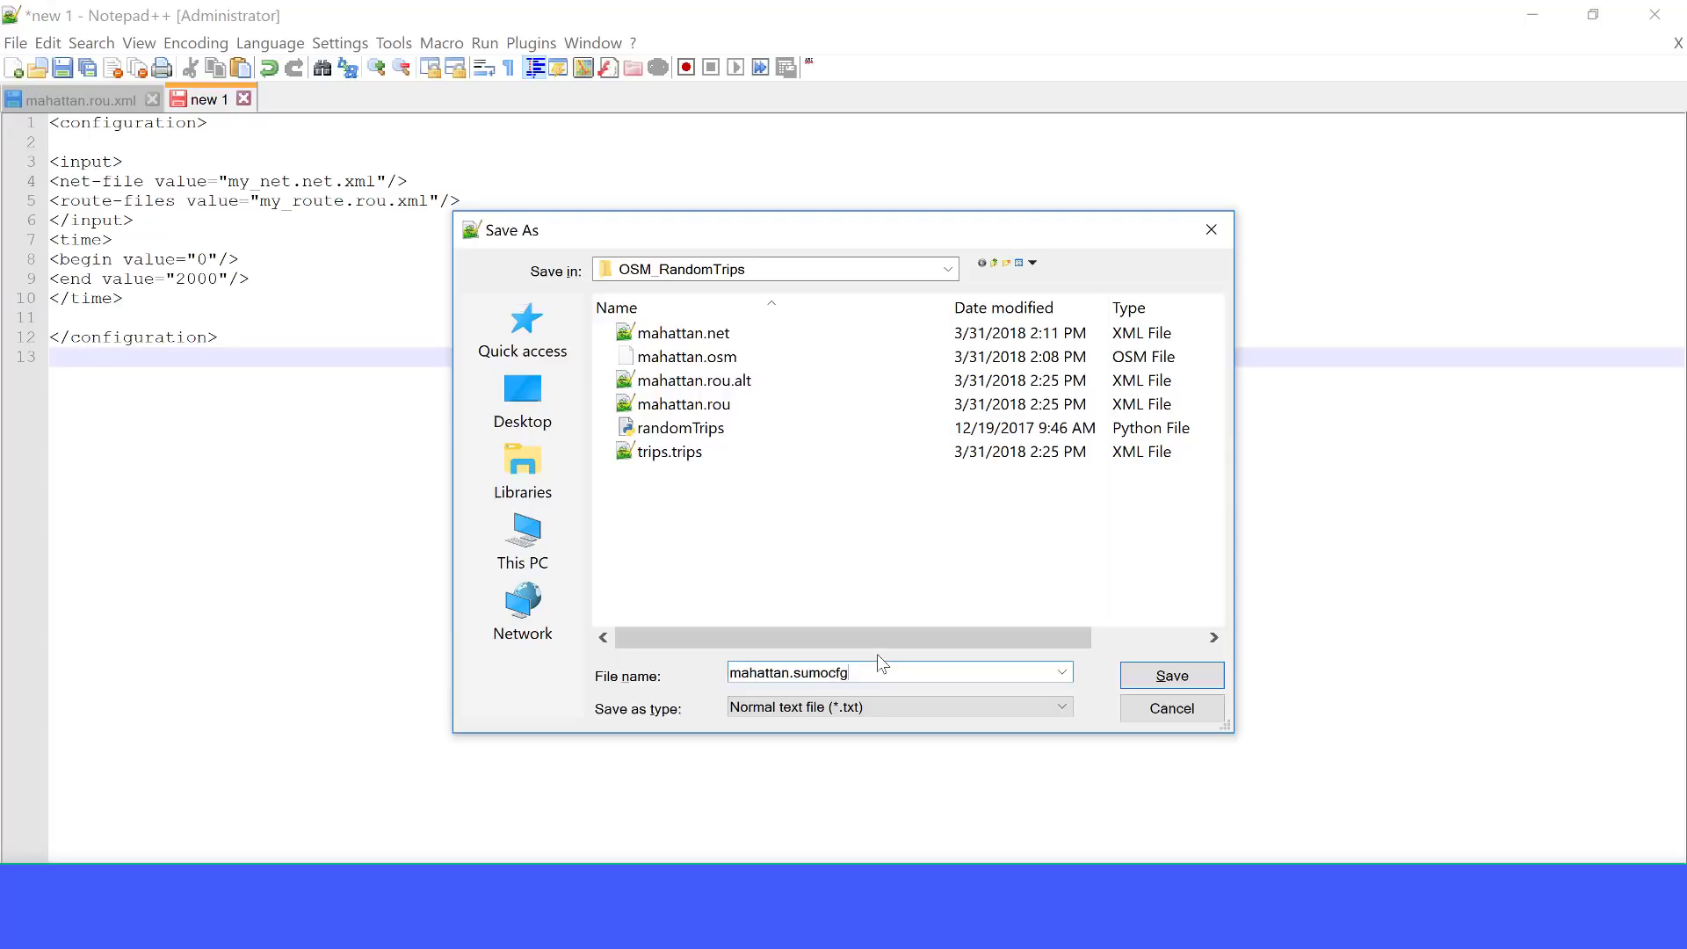
pyautogui.press('Return')
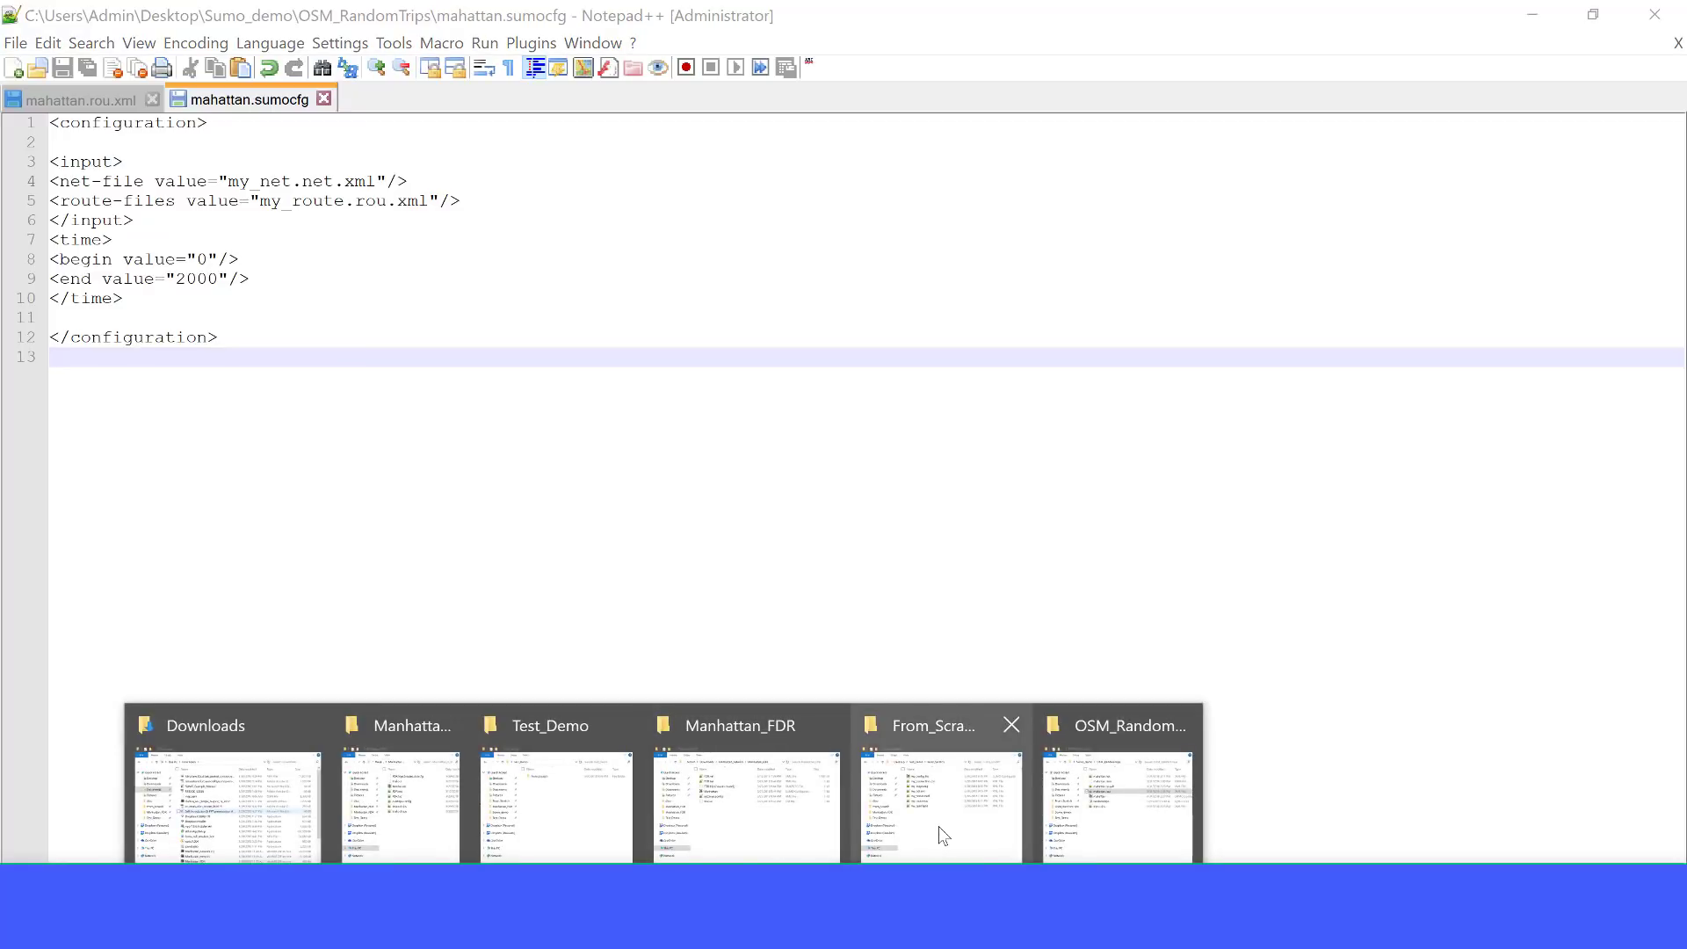
# Check the sizes of mahattan.net, mahattan.rou.alt and mahattan, then open trips.trips in Notepad++
pyautogui.moveTo(984, 830)
pyautogui.click(1068, 828)
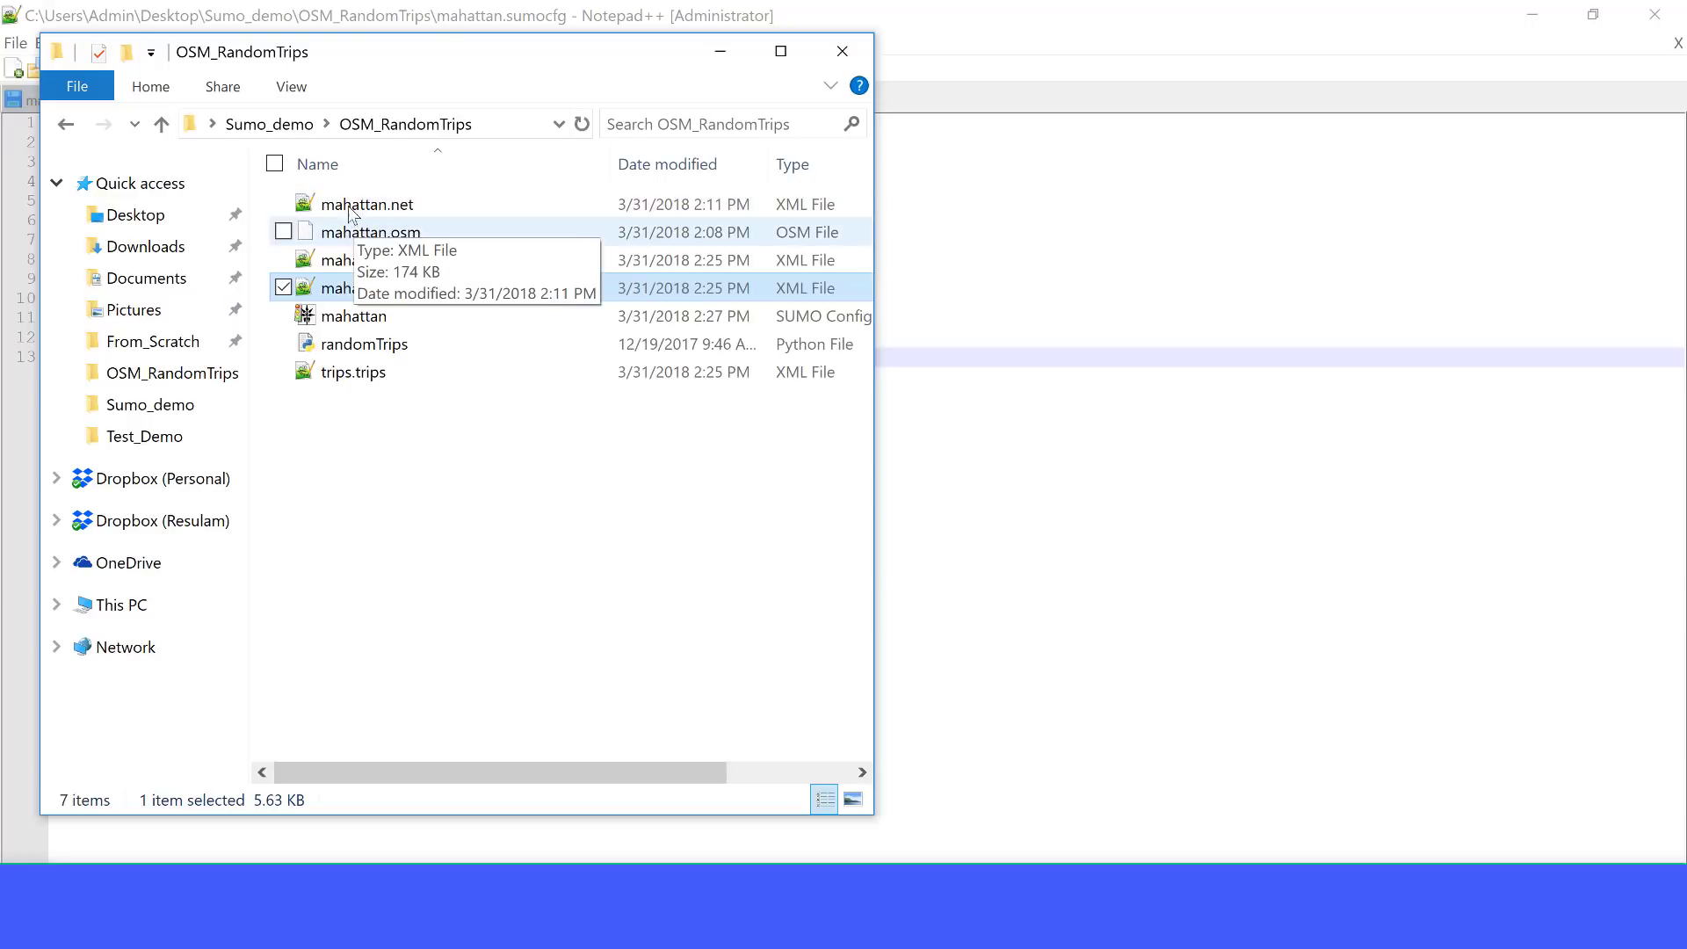
pyautogui.click(408, 211)
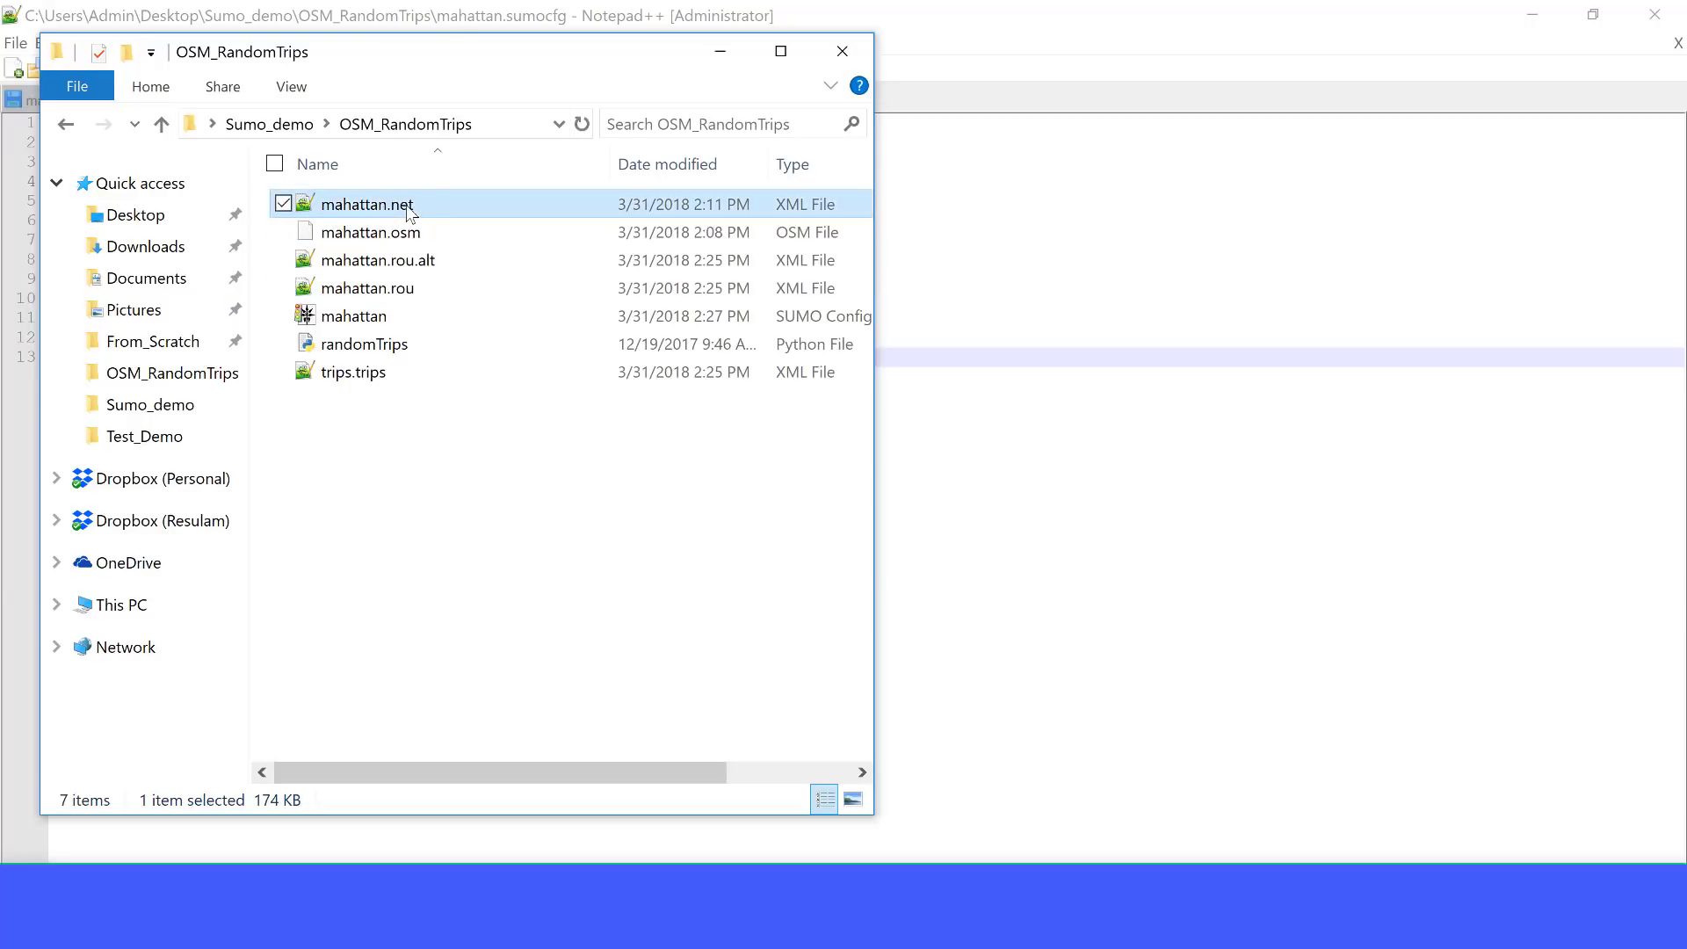
pyautogui.click(402, 266)
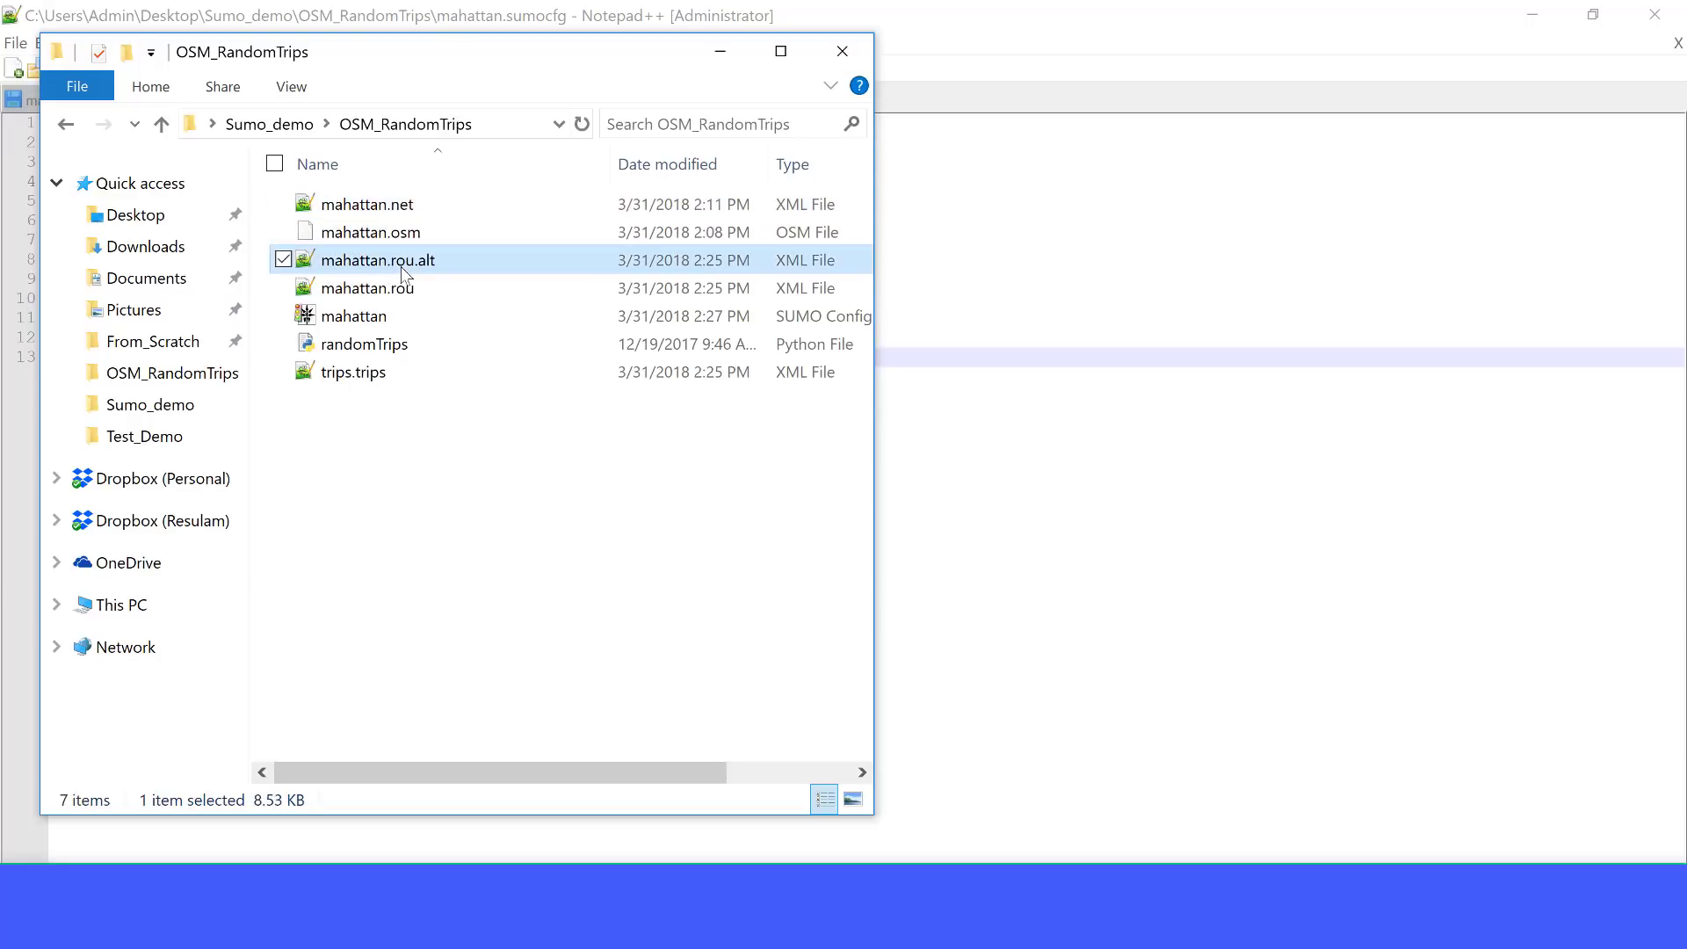
pyautogui.click(370, 324)
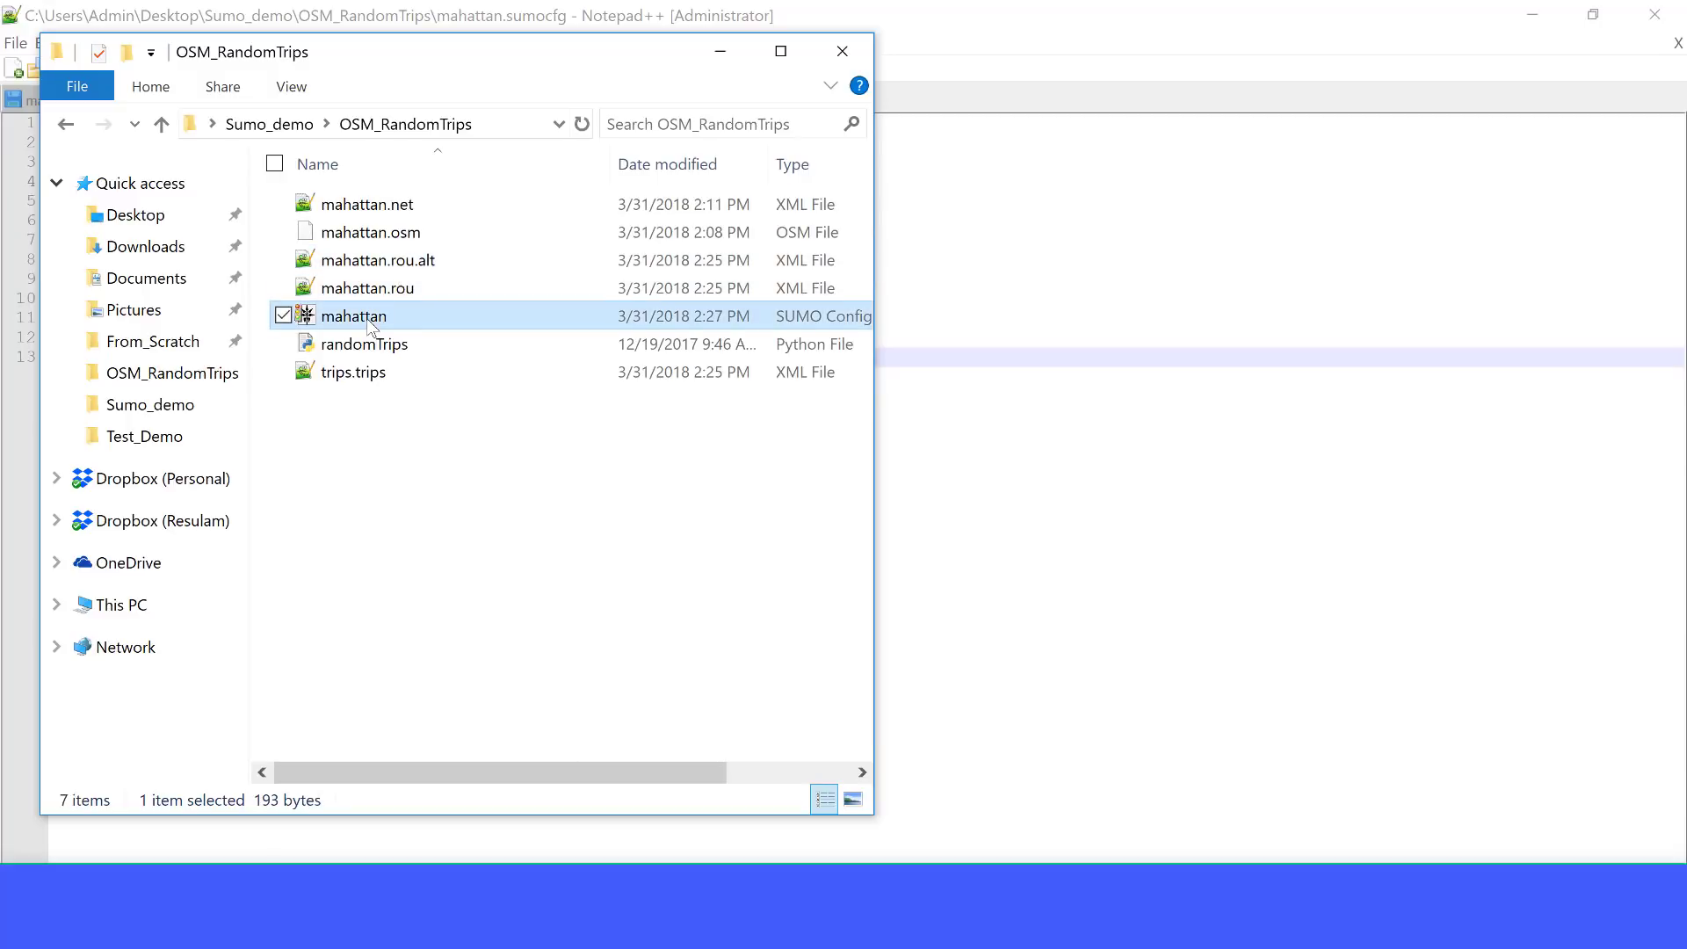
pyautogui.hotkey('alt', 'Tab')
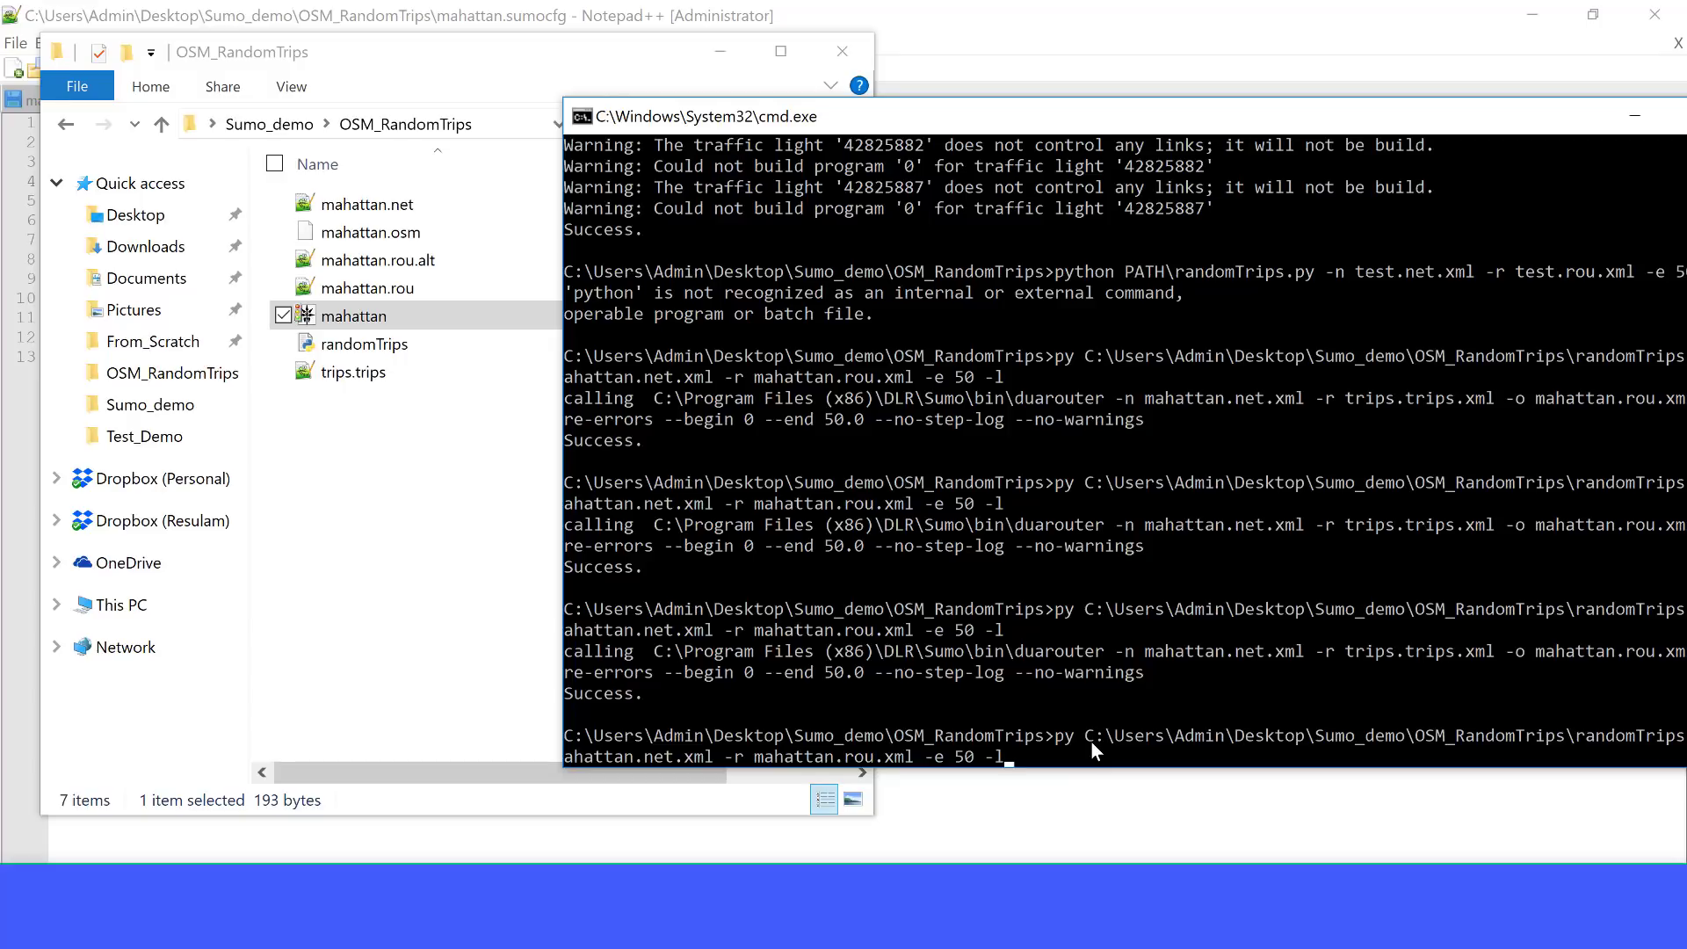
pyautogui.doubleClick(367, 374)
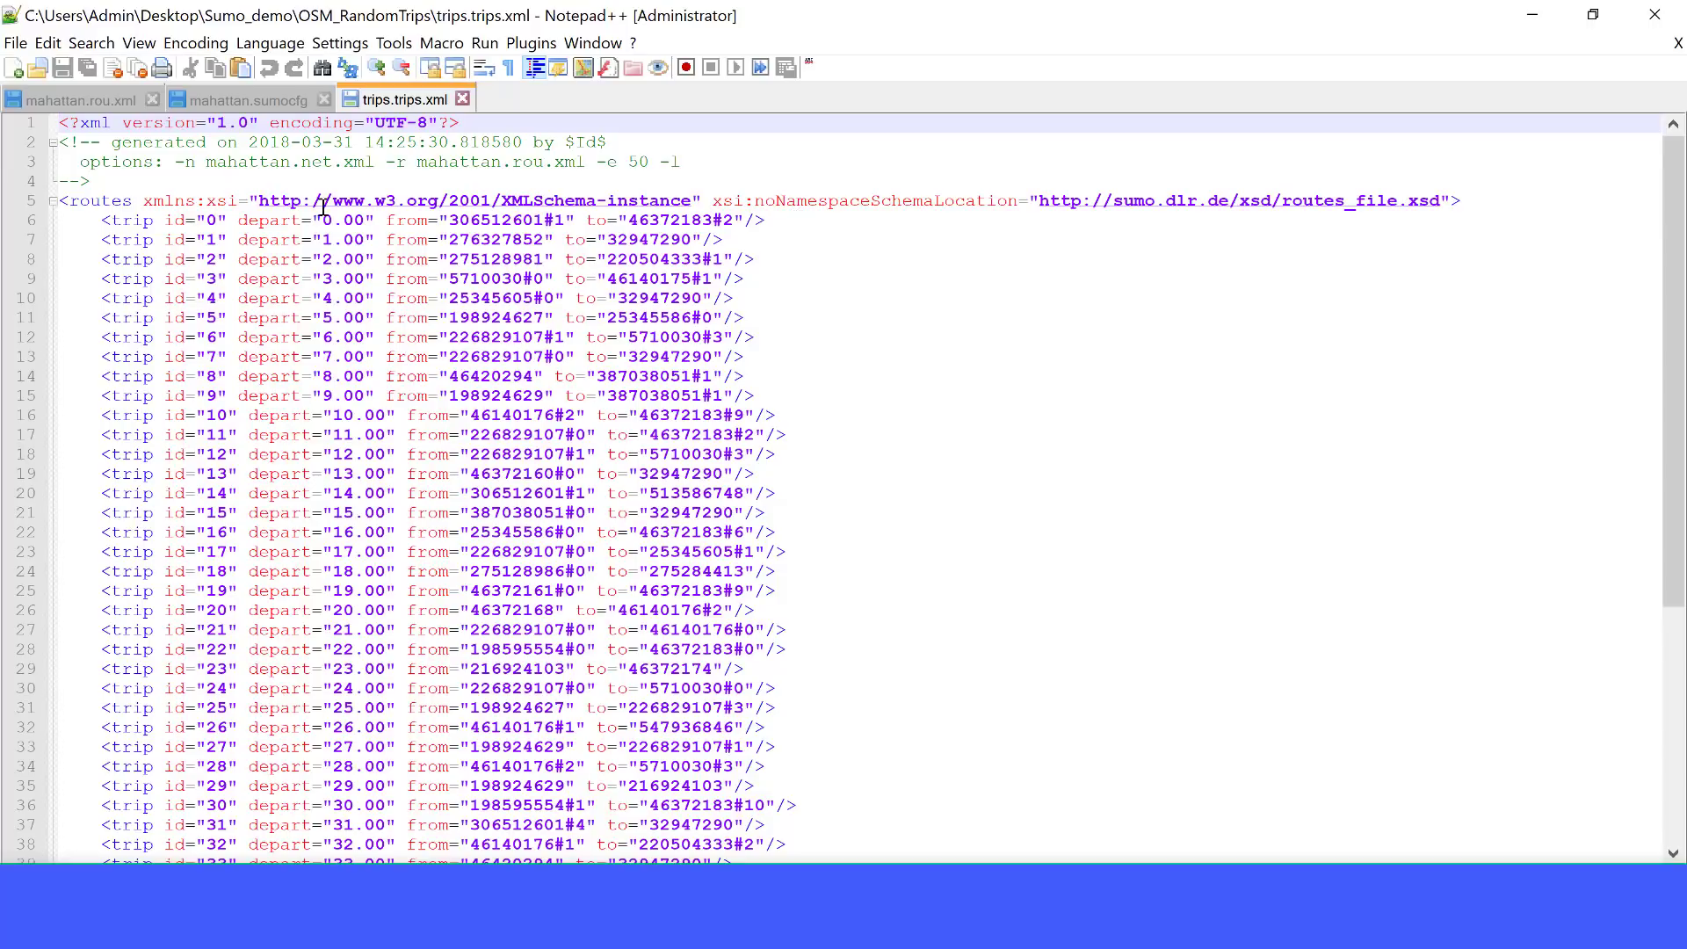
# Compare trips.trips.xml with mahattan.rou.xml: trip 0 runs 306512601#1 to 46372183#2, like vehicle 0
pyautogui.click(81, 100)
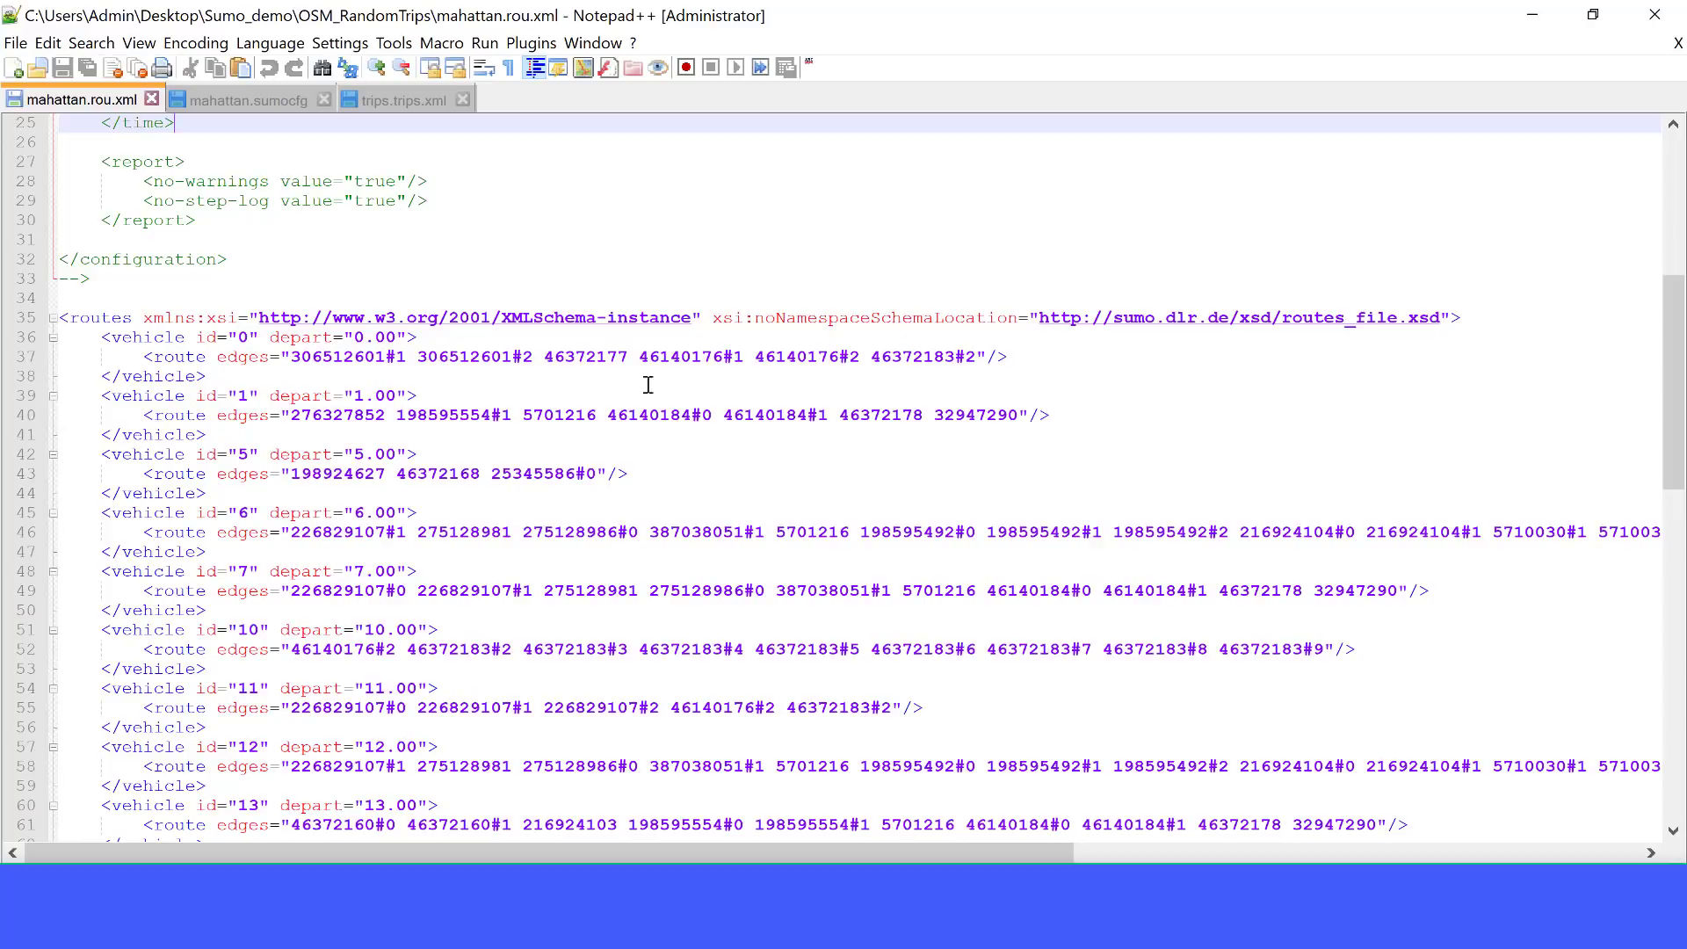
pyautogui.hotkey('ctrl', 'Tab')
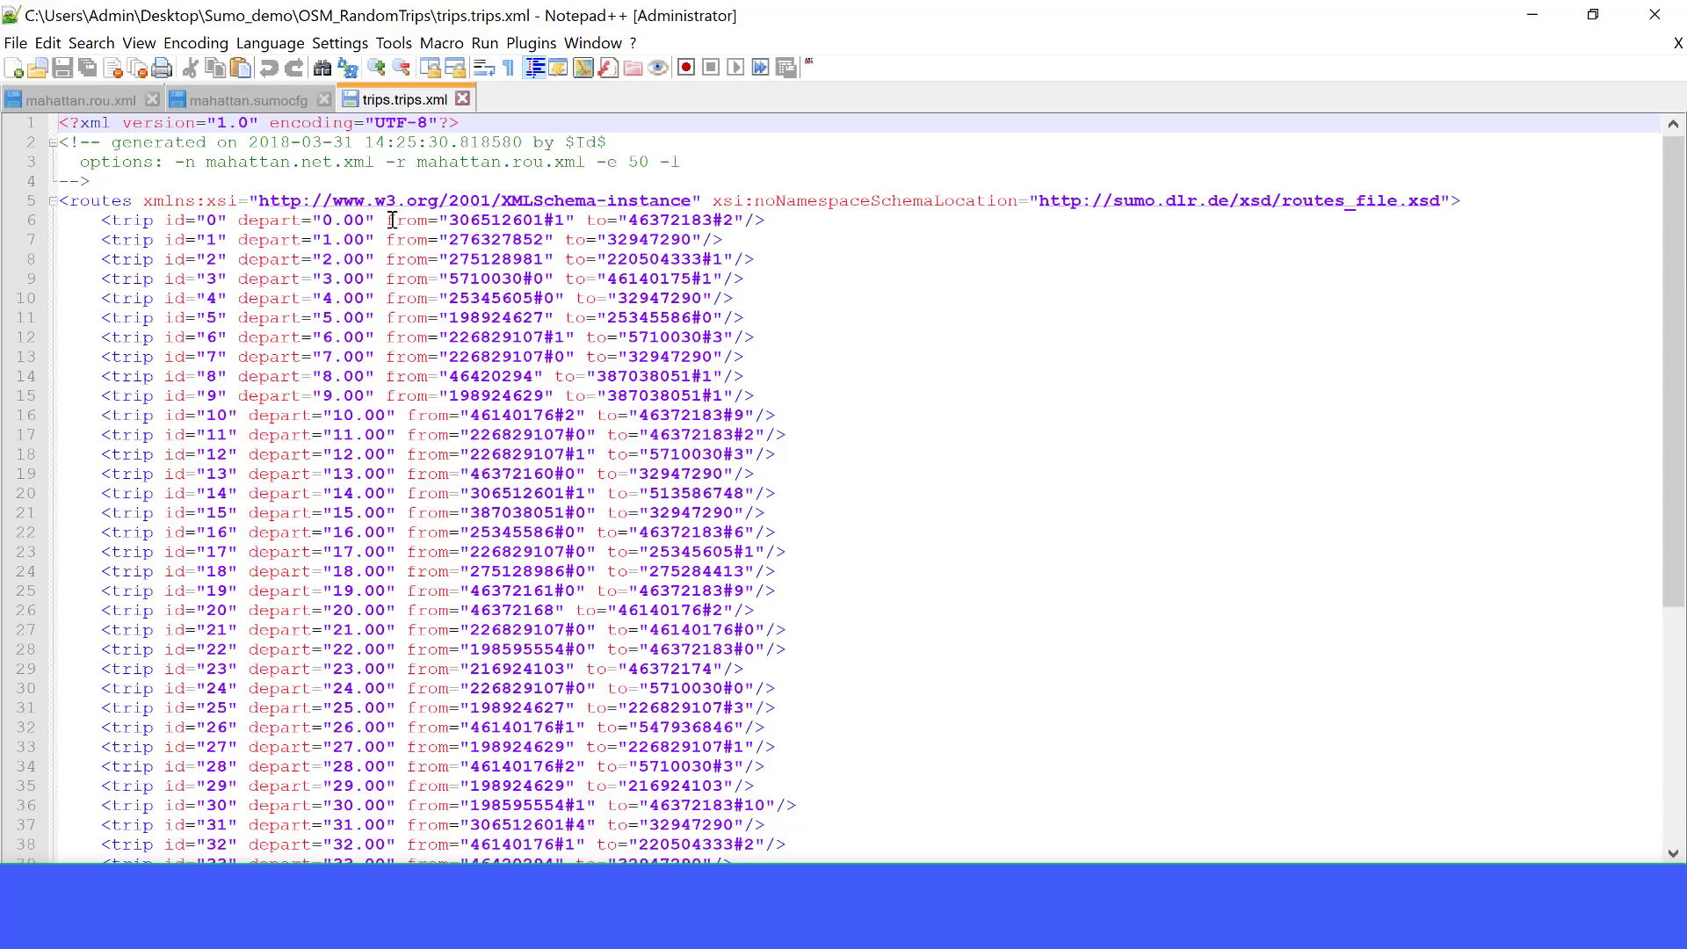
pyautogui.moveTo(825, 922)
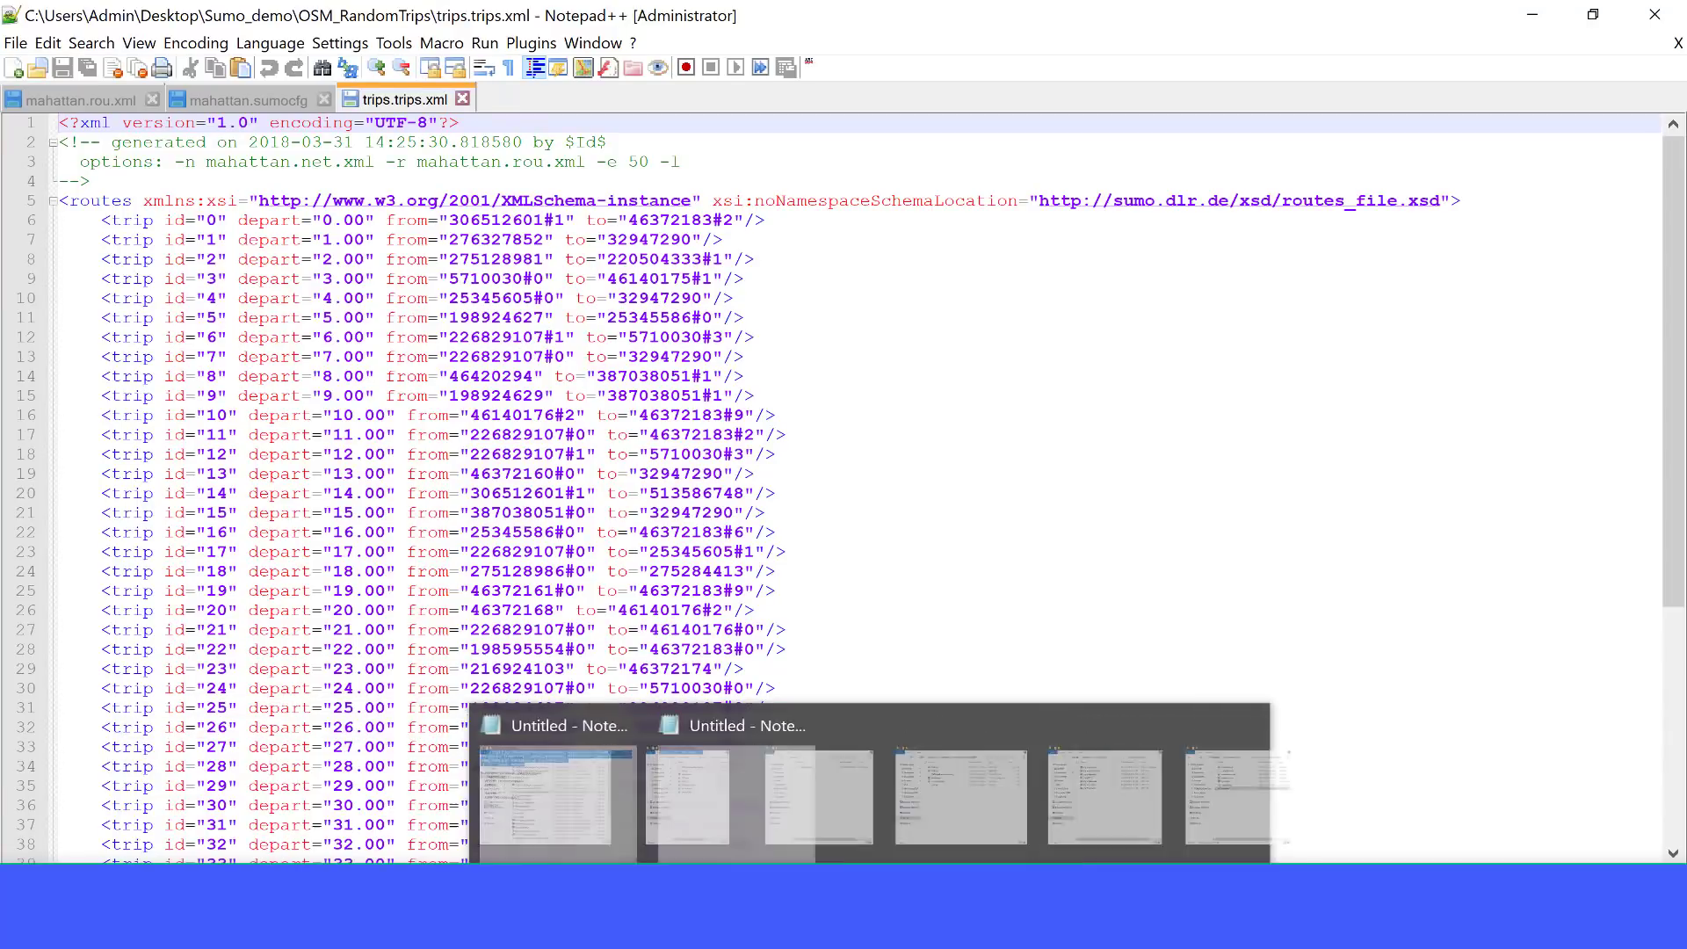
# Launch mahattan.sumocfg in SUMO-GUI, note the missing my_net.net.xml error, and return to Notepad++
pyautogui.moveTo(1199, 922)
pyautogui.click(1199, 782)
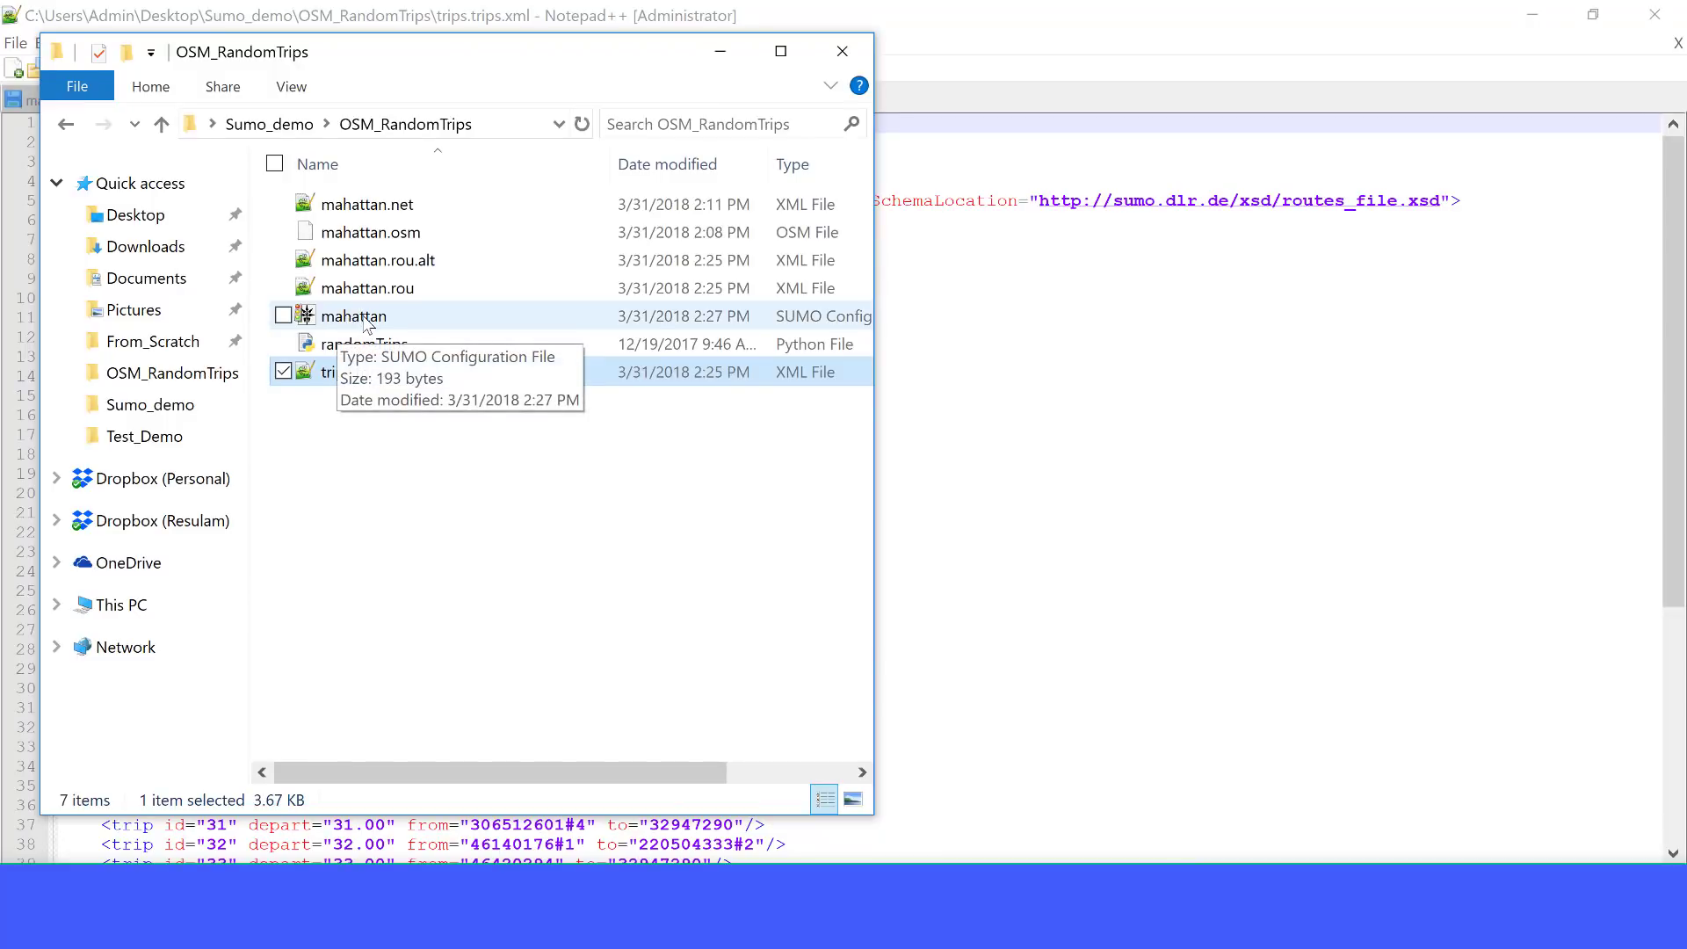
pyautogui.doubleClick(362, 318)
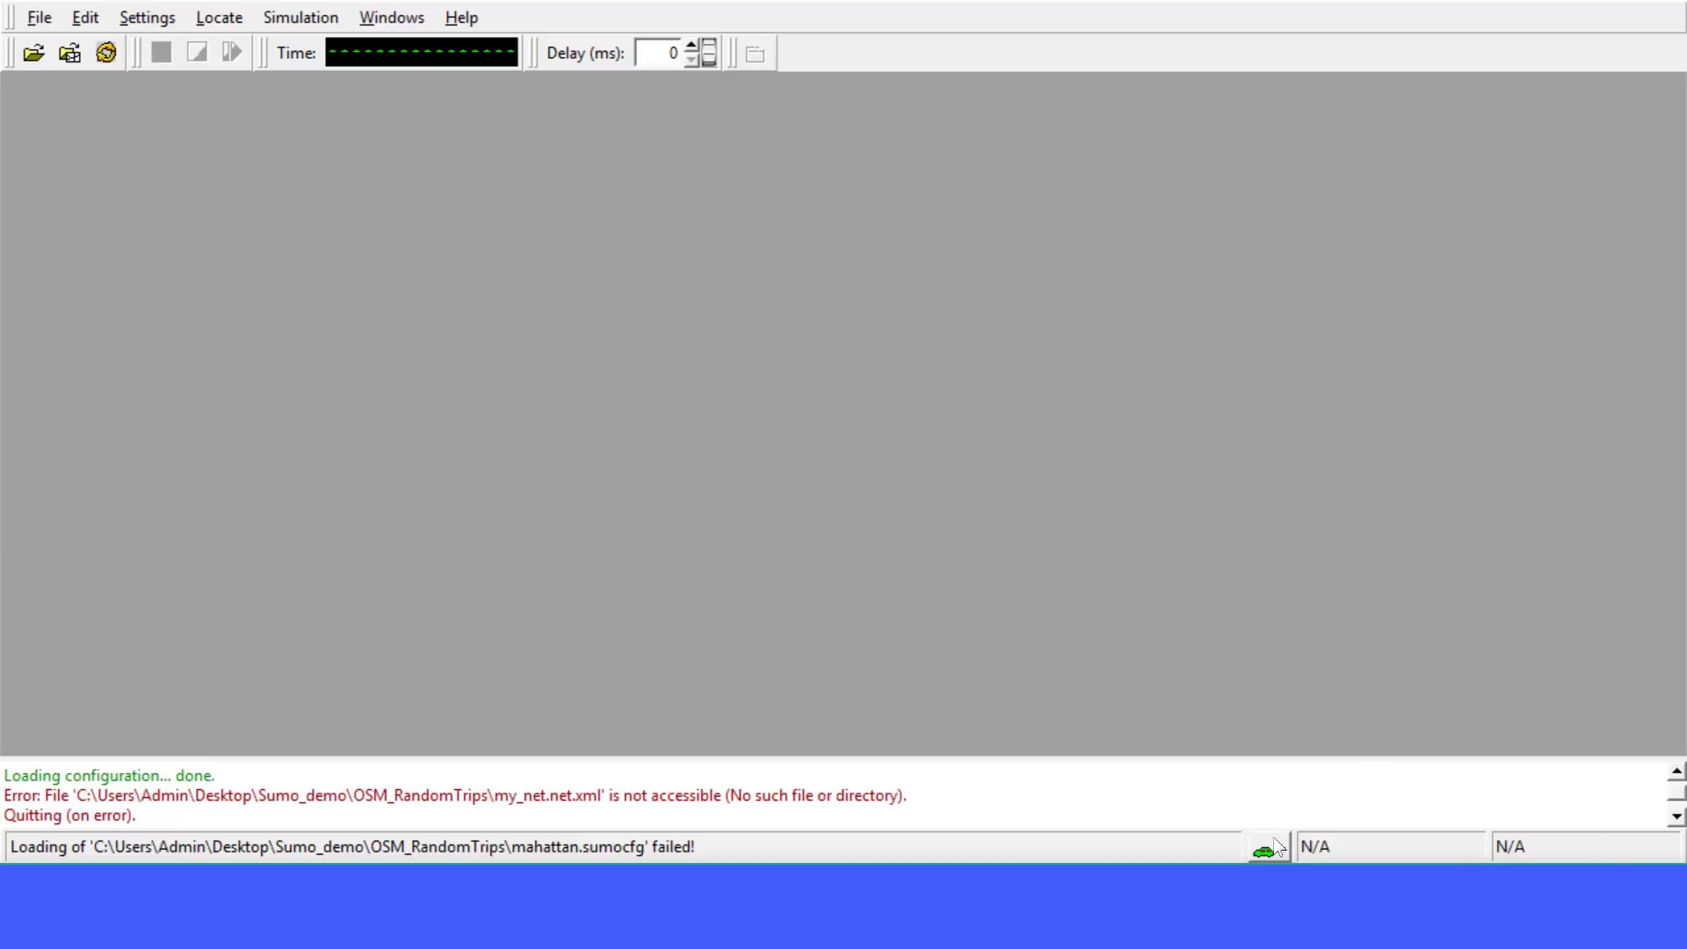
pyautogui.hotkey('alt', 'Tab')
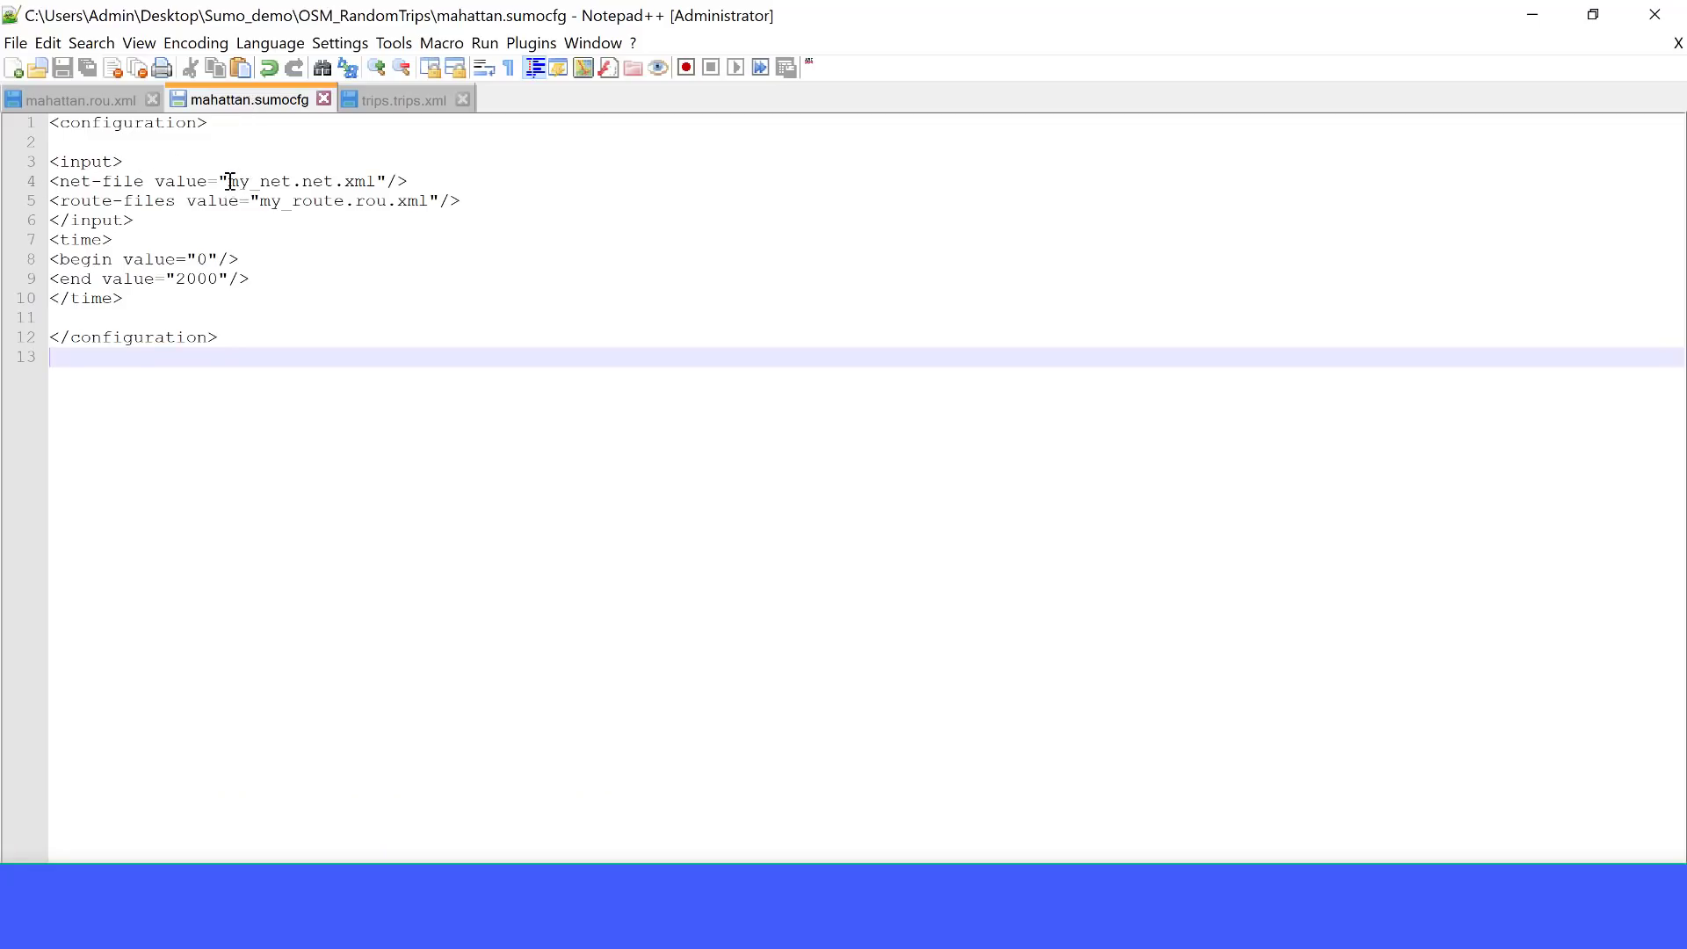
# Point mahattan.sumocfg's net-file to mahattan.net.xml and route-files to mahattan.rou.xml, then save
pyautogui.click(292, 181)
pyautogui.press('BackSpace')
pyautogui.press('BackSpace')
pyautogui.press('BackSpace')
pyautogui.press('BackSpace')
pyautogui.press('BackSpace')
pyautogui.press('BackSpace')
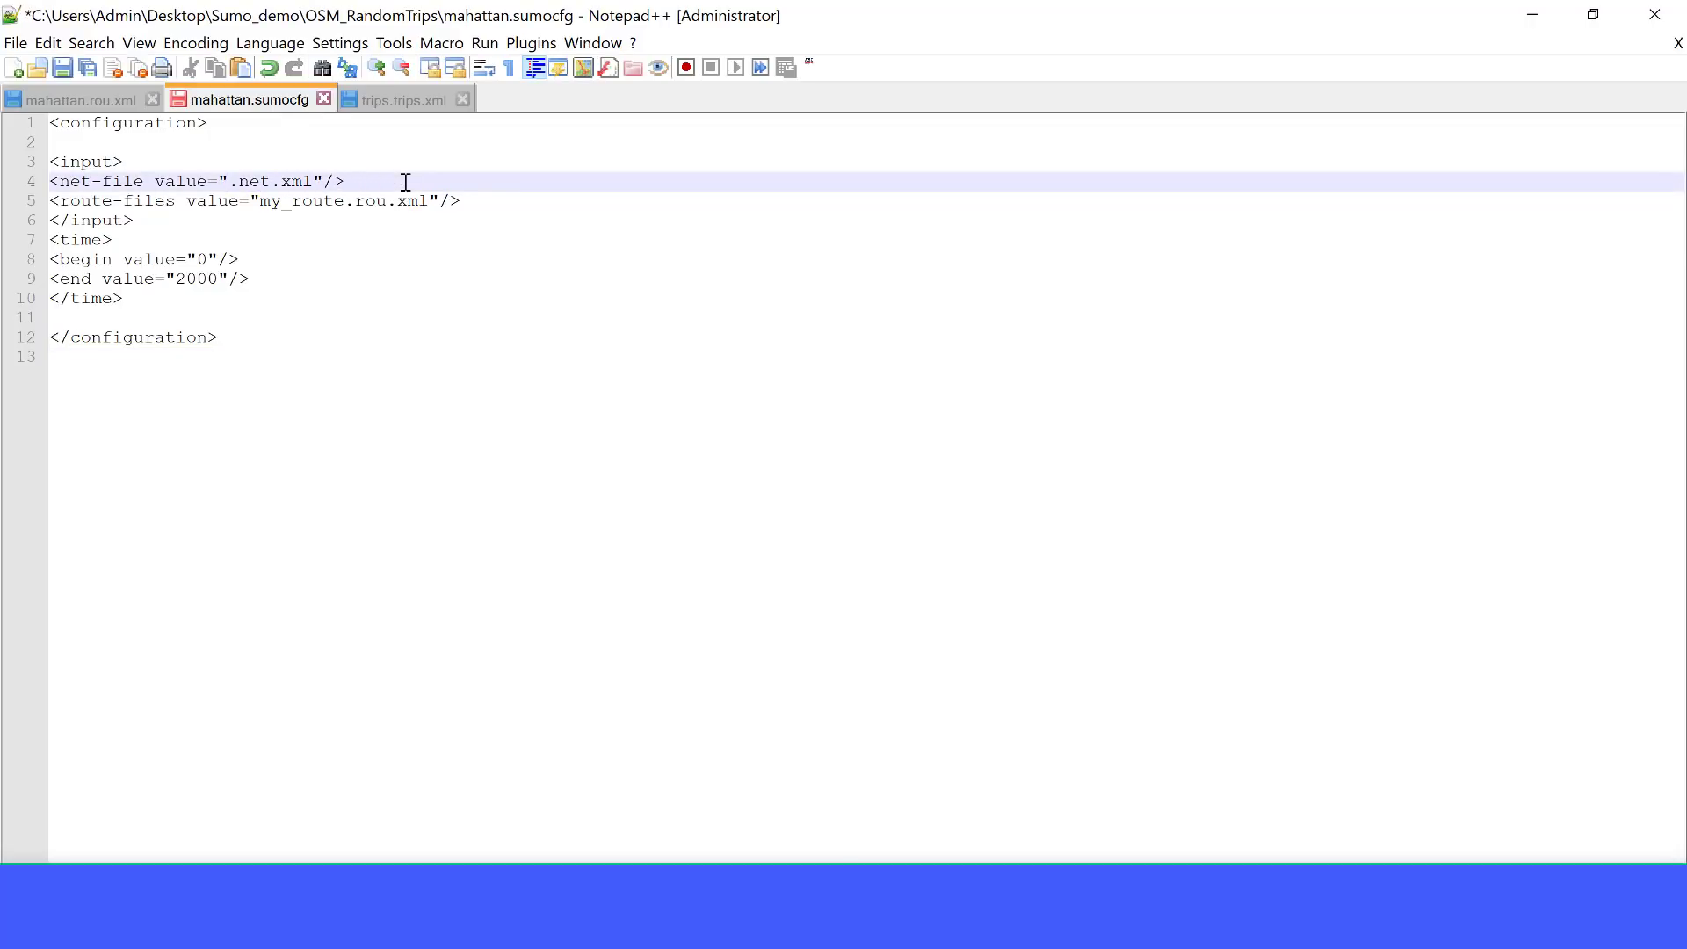
pyautogui.write('mahattan')
pyautogui.click(343, 201)
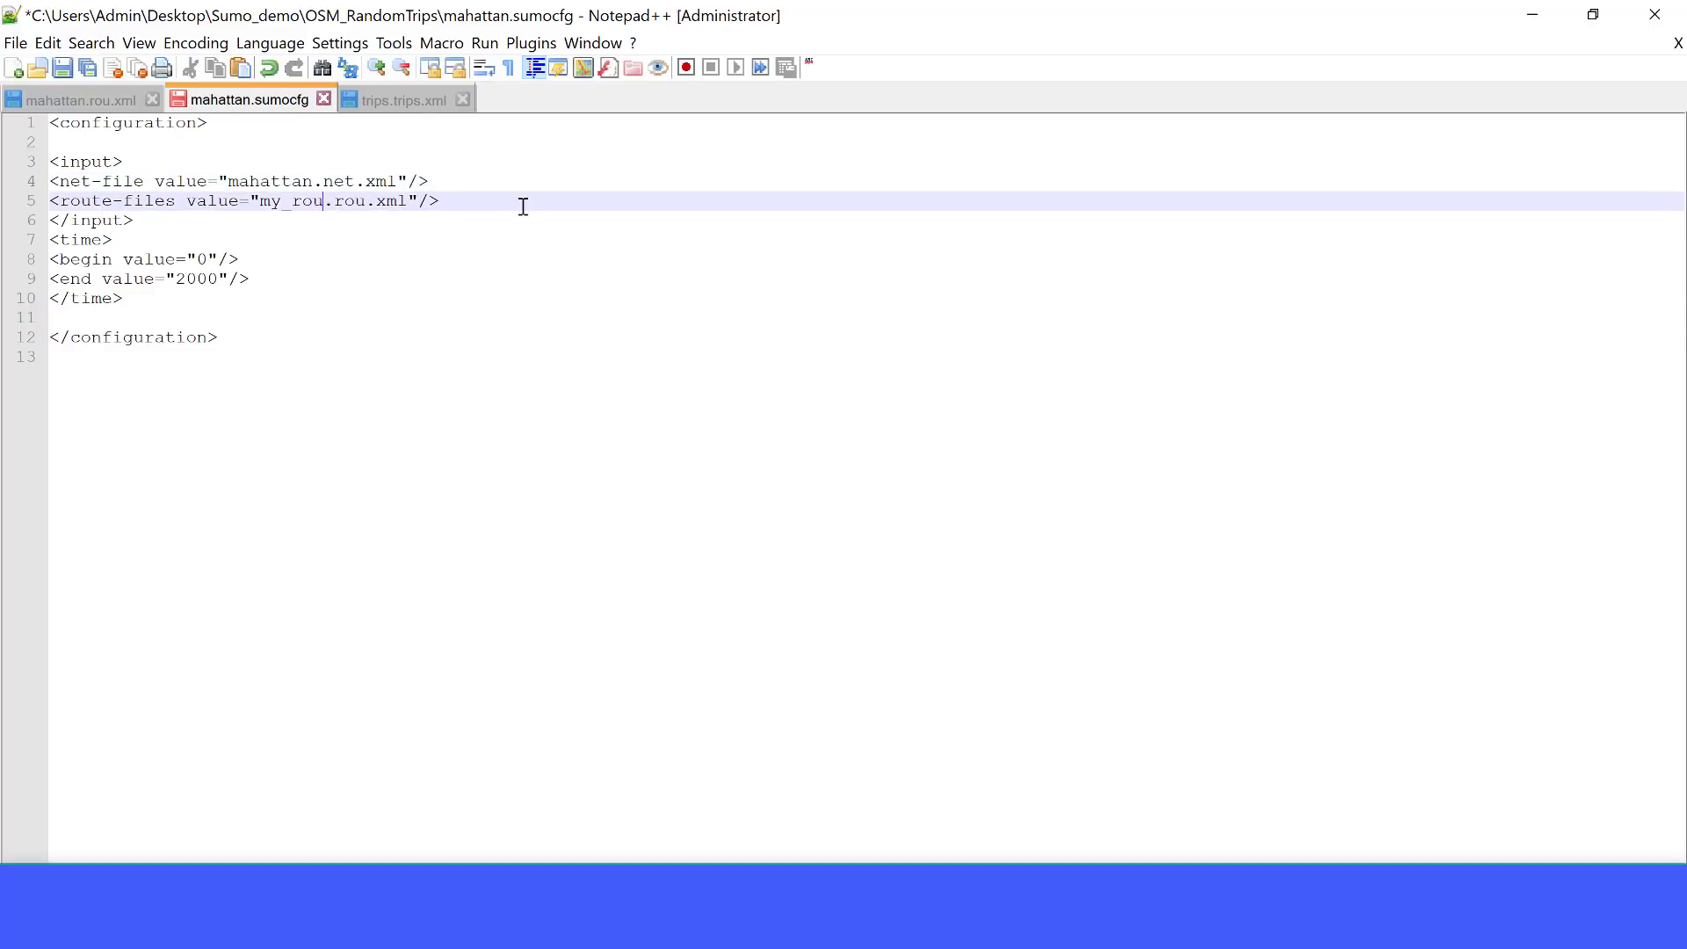
pyautogui.press('BackSpace')
pyautogui.press('BackSpace')
pyautogui.press('BackSpace')
pyautogui.press('BackSpace')
pyautogui.press('BackSpace')
pyautogui.press('BackSpace')
pyautogui.write('mahattan')
pyautogui.click(219, 277)
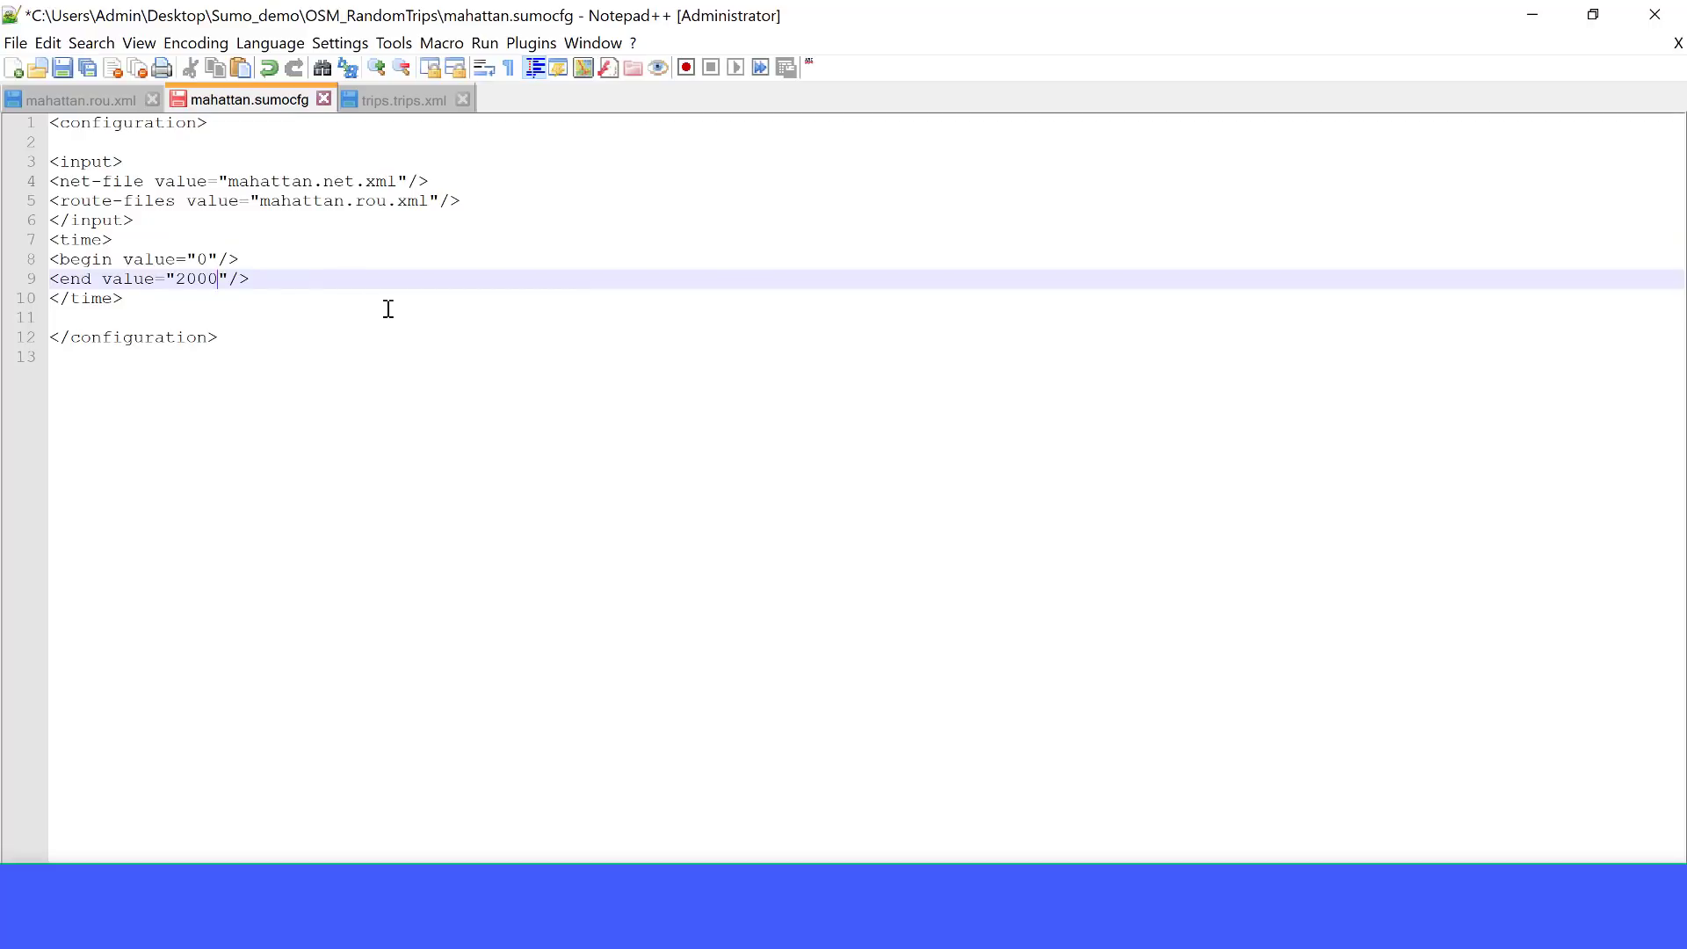
pyautogui.hotkey('ctrl', 's')
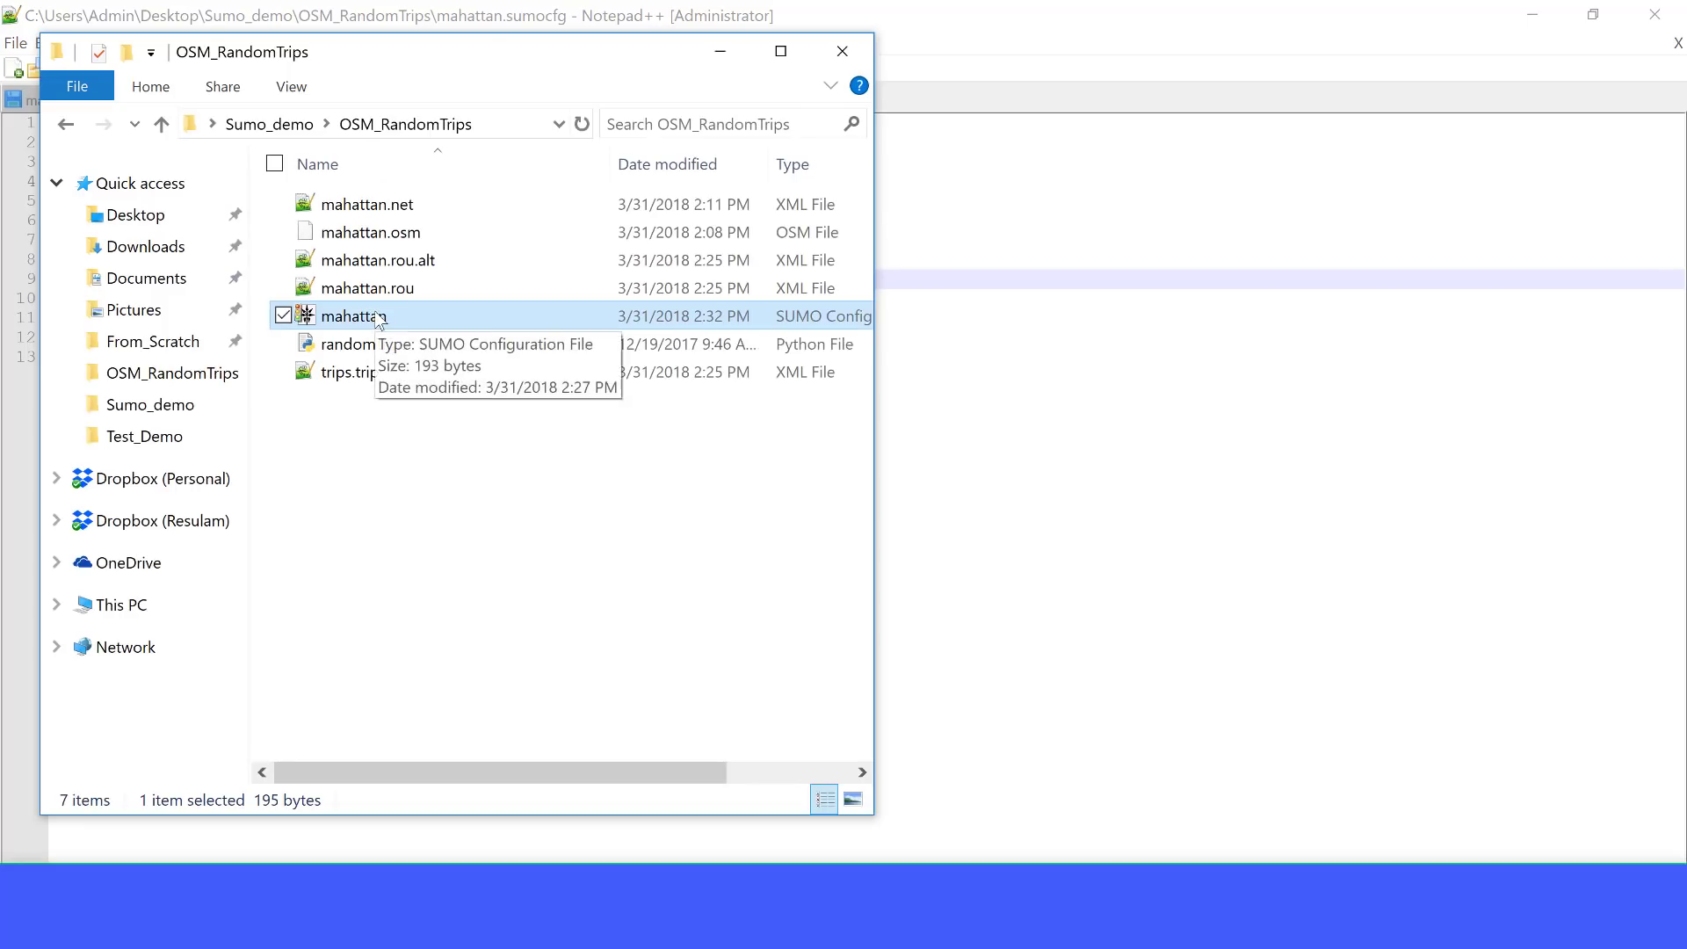
# Load mahattan.sumocfg in SUMO-GUI, zoom and pan over the street grid, and raise the delay to 90 ms
pyautogui.doubleClick(381, 318)
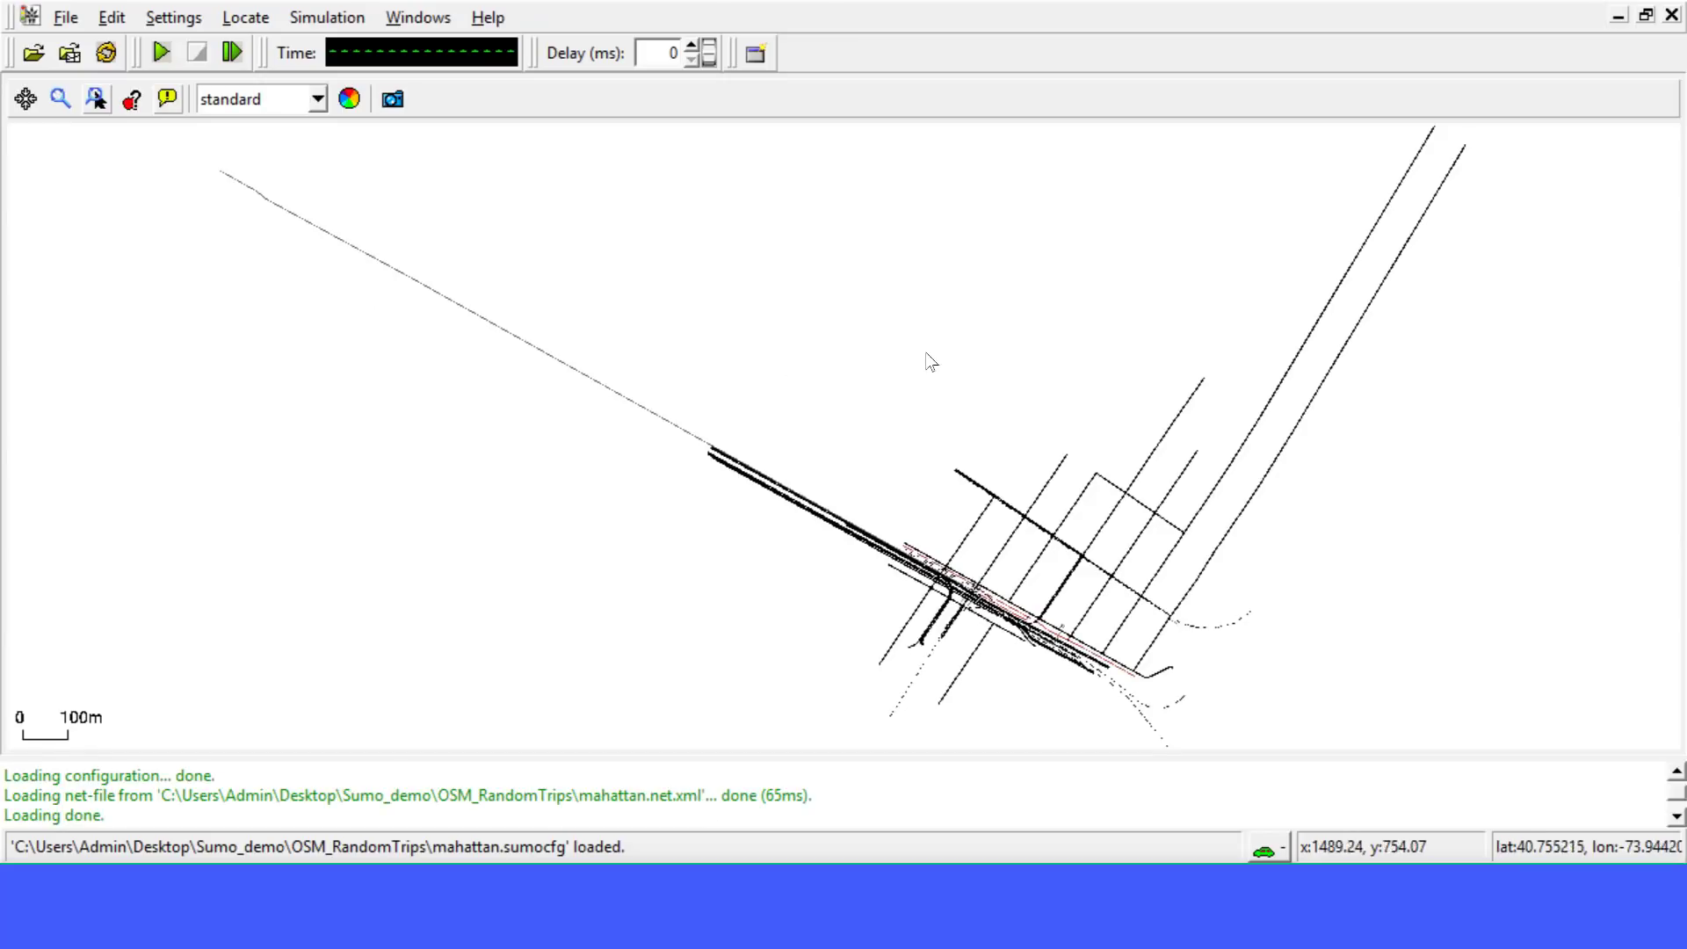
pyautogui.scroll(4, 1104, 451)
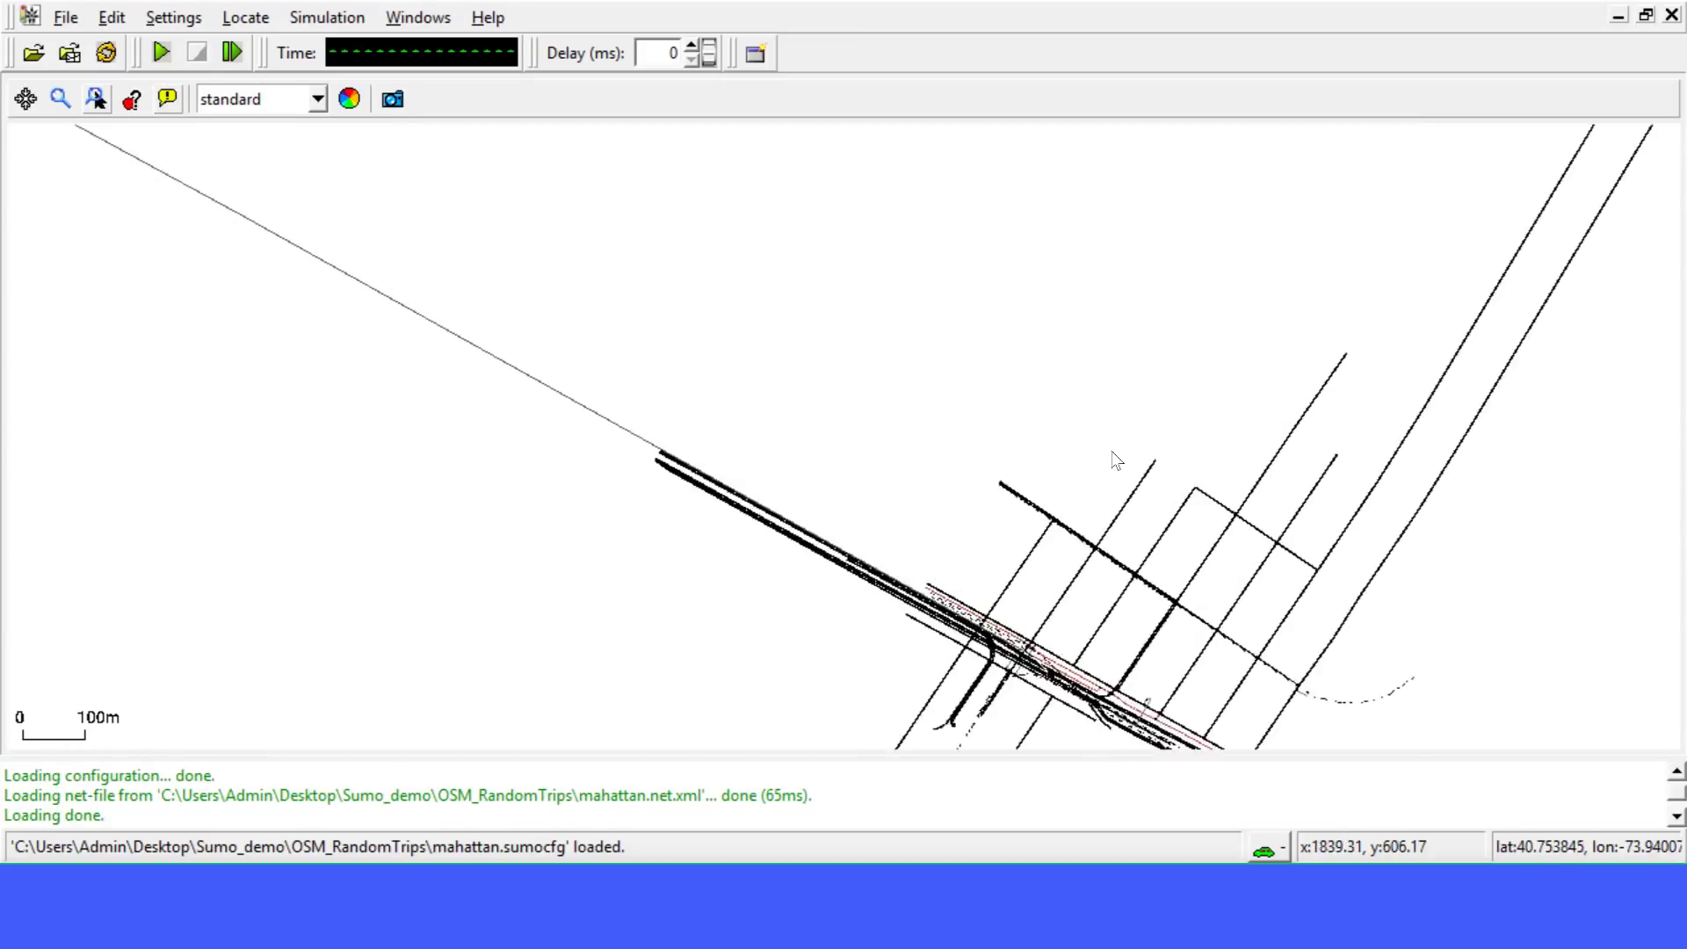
pyautogui.moveTo(700, 446); pyautogui.dragTo(378, 186)
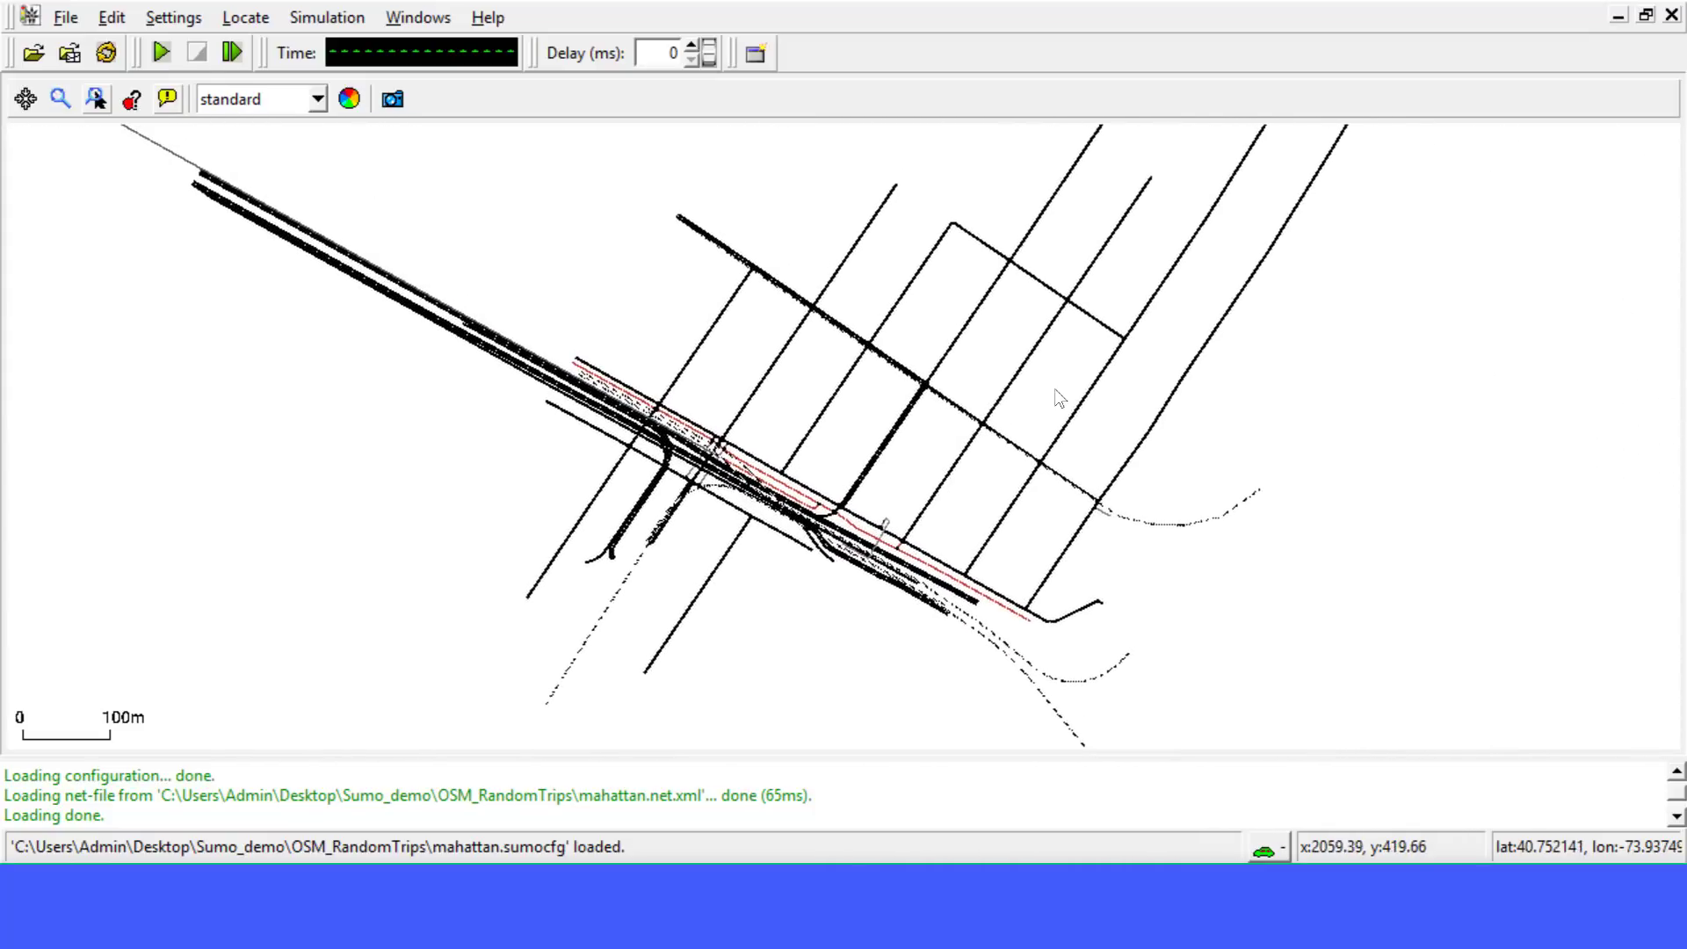
pyautogui.moveTo(1043, 328); pyautogui.dragTo(1019, 309)
pyautogui.scroll(5, 1029, 272)
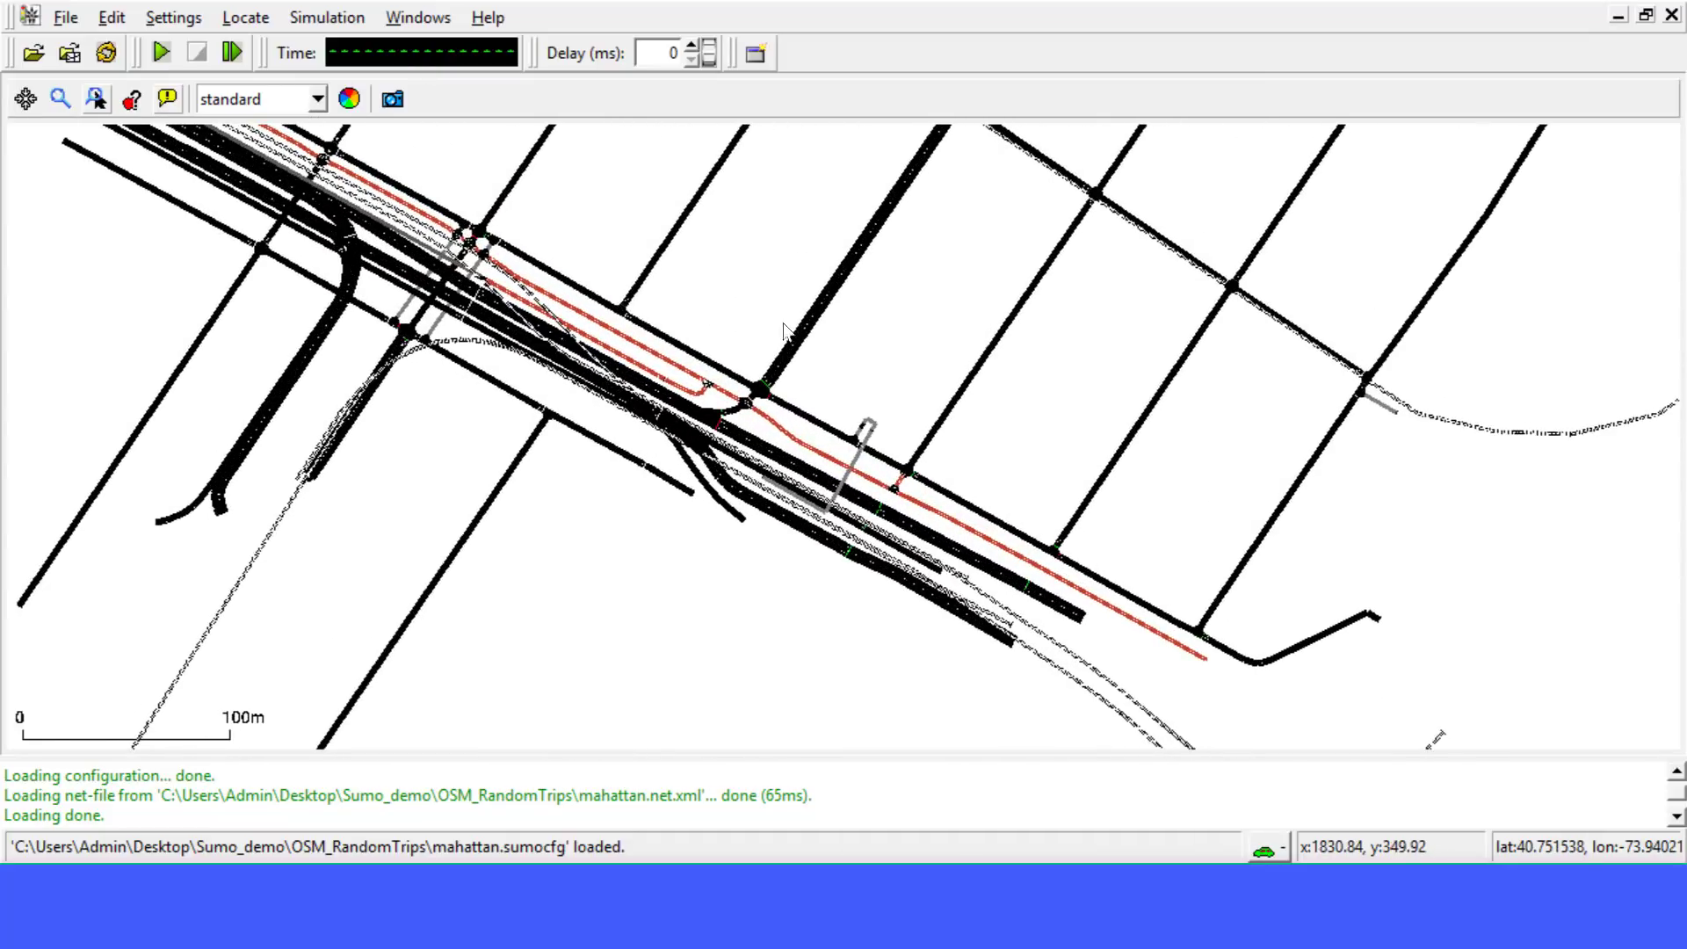
pyautogui.moveTo(771, 268); pyautogui.dragTo(852, 497)
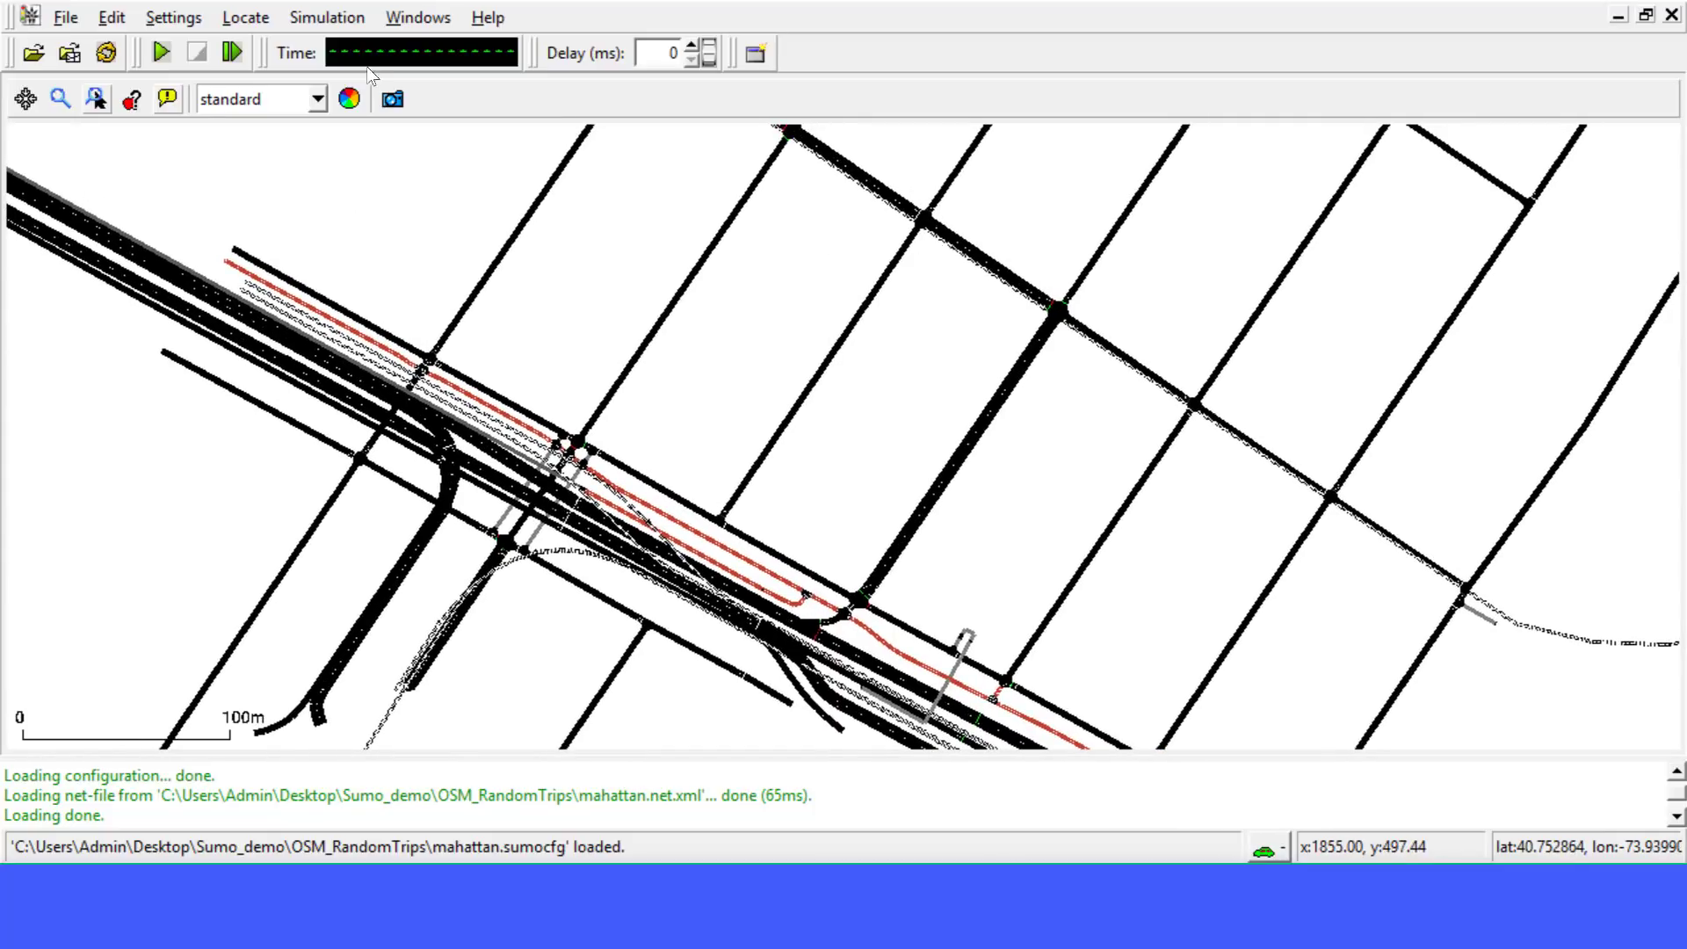
pyautogui.moveTo(917, 198); pyautogui.dragTo(857, 284)
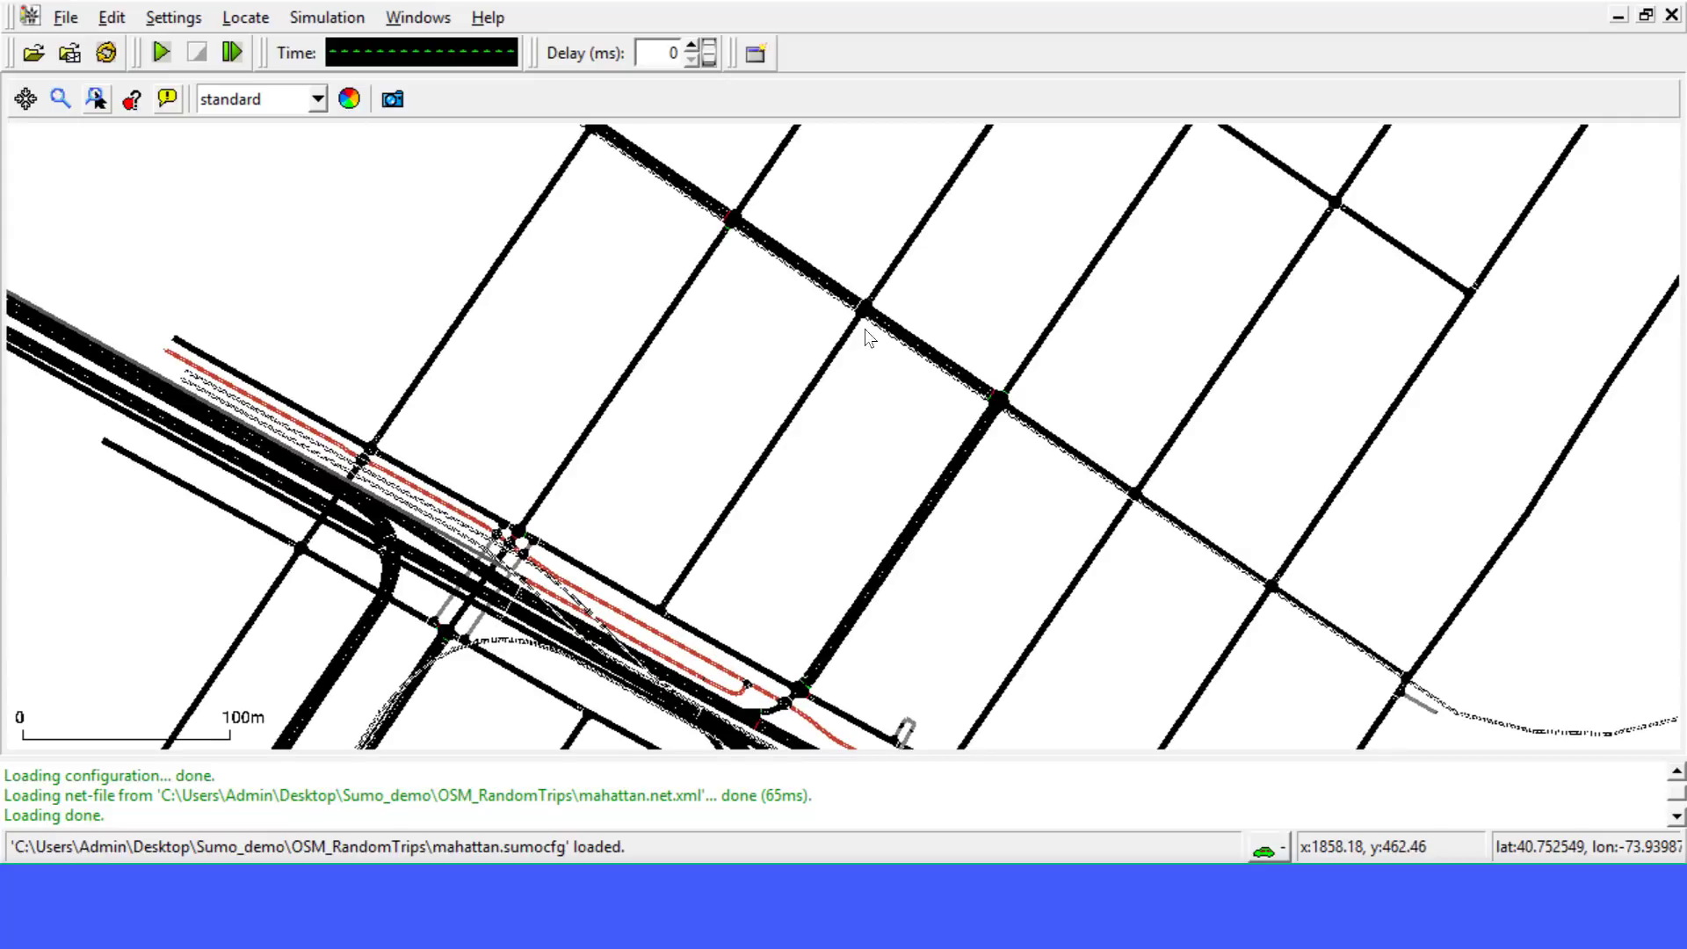
pyautogui.scroll(3, 846, 257)
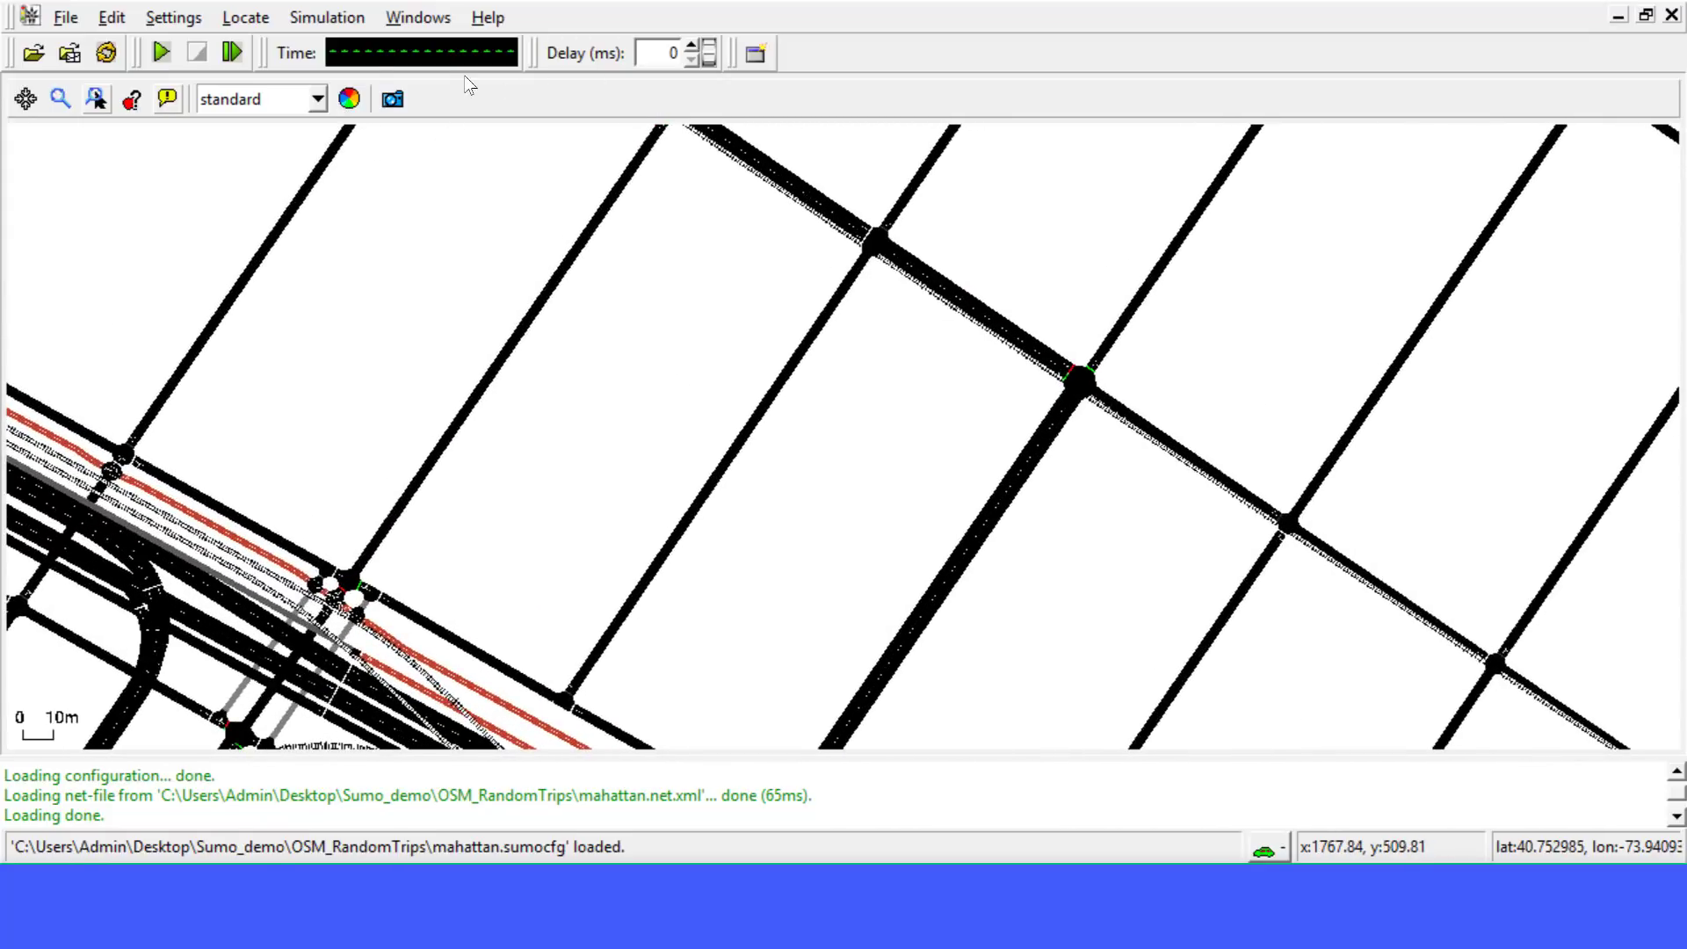
pyautogui.click(691, 46)
pyautogui.press('Up')
pyautogui.press('Up')
pyautogui.press('Up')
pyautogui.press('Up')
pyautogui.press('Up')
pyautogui.press('Up')
pyautogui.press('Up')
# Switch the colour scheme to real world and run the simulation
pyautogui.click(318, 100)
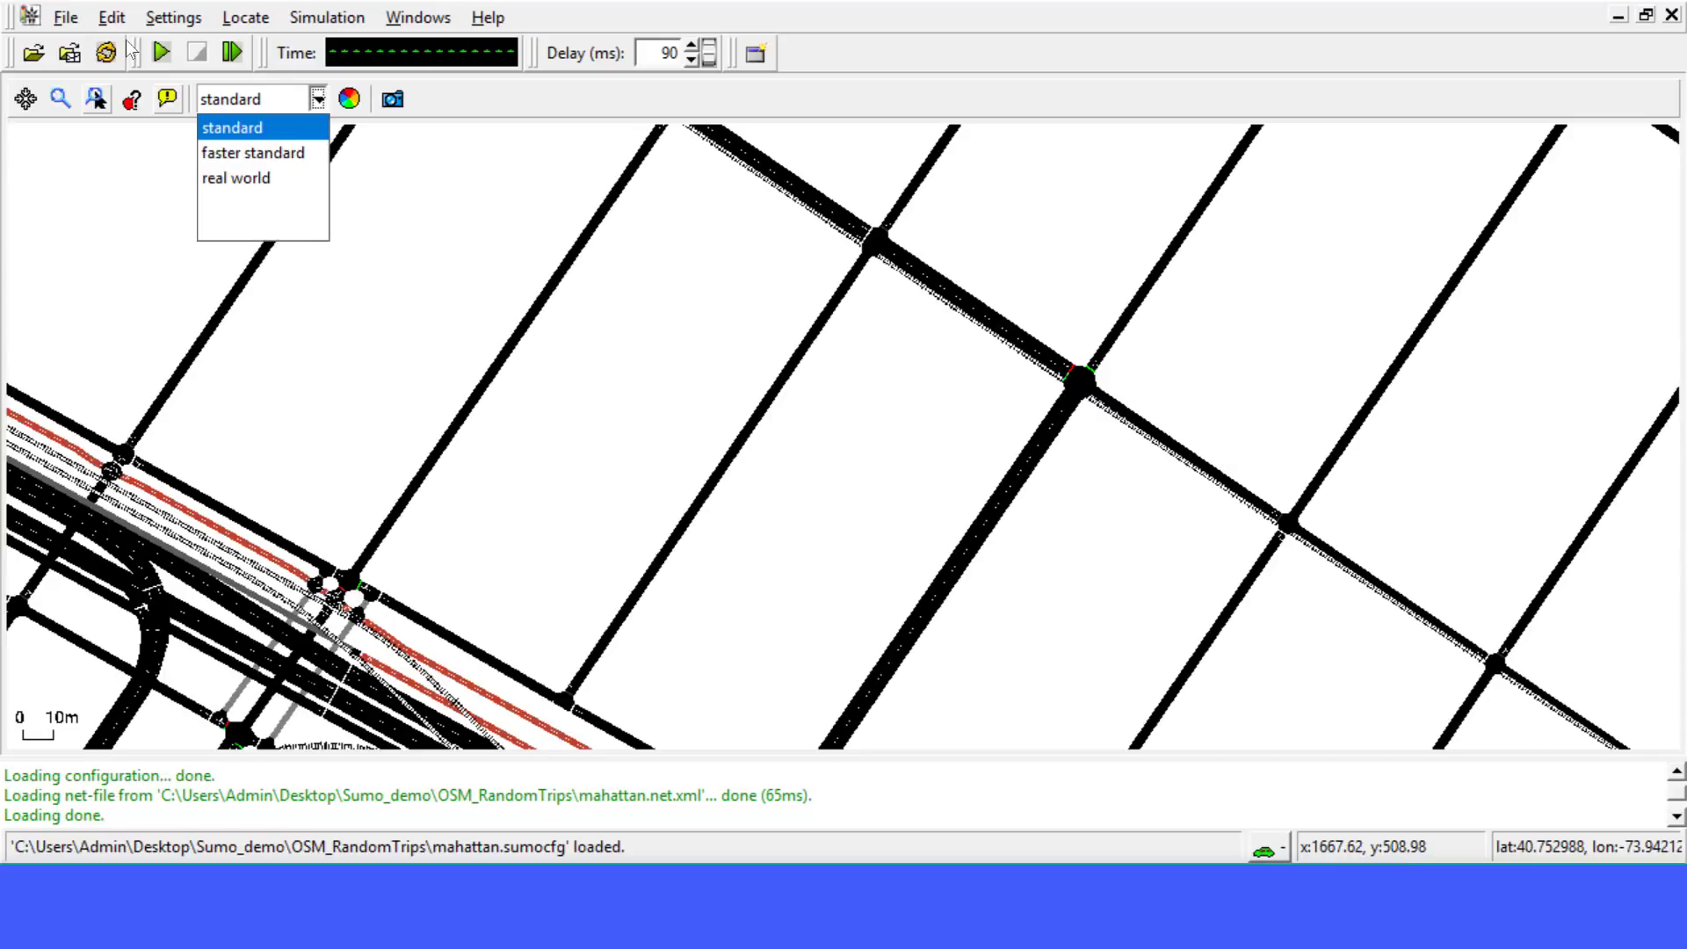
pyautogui.click(264, 174)
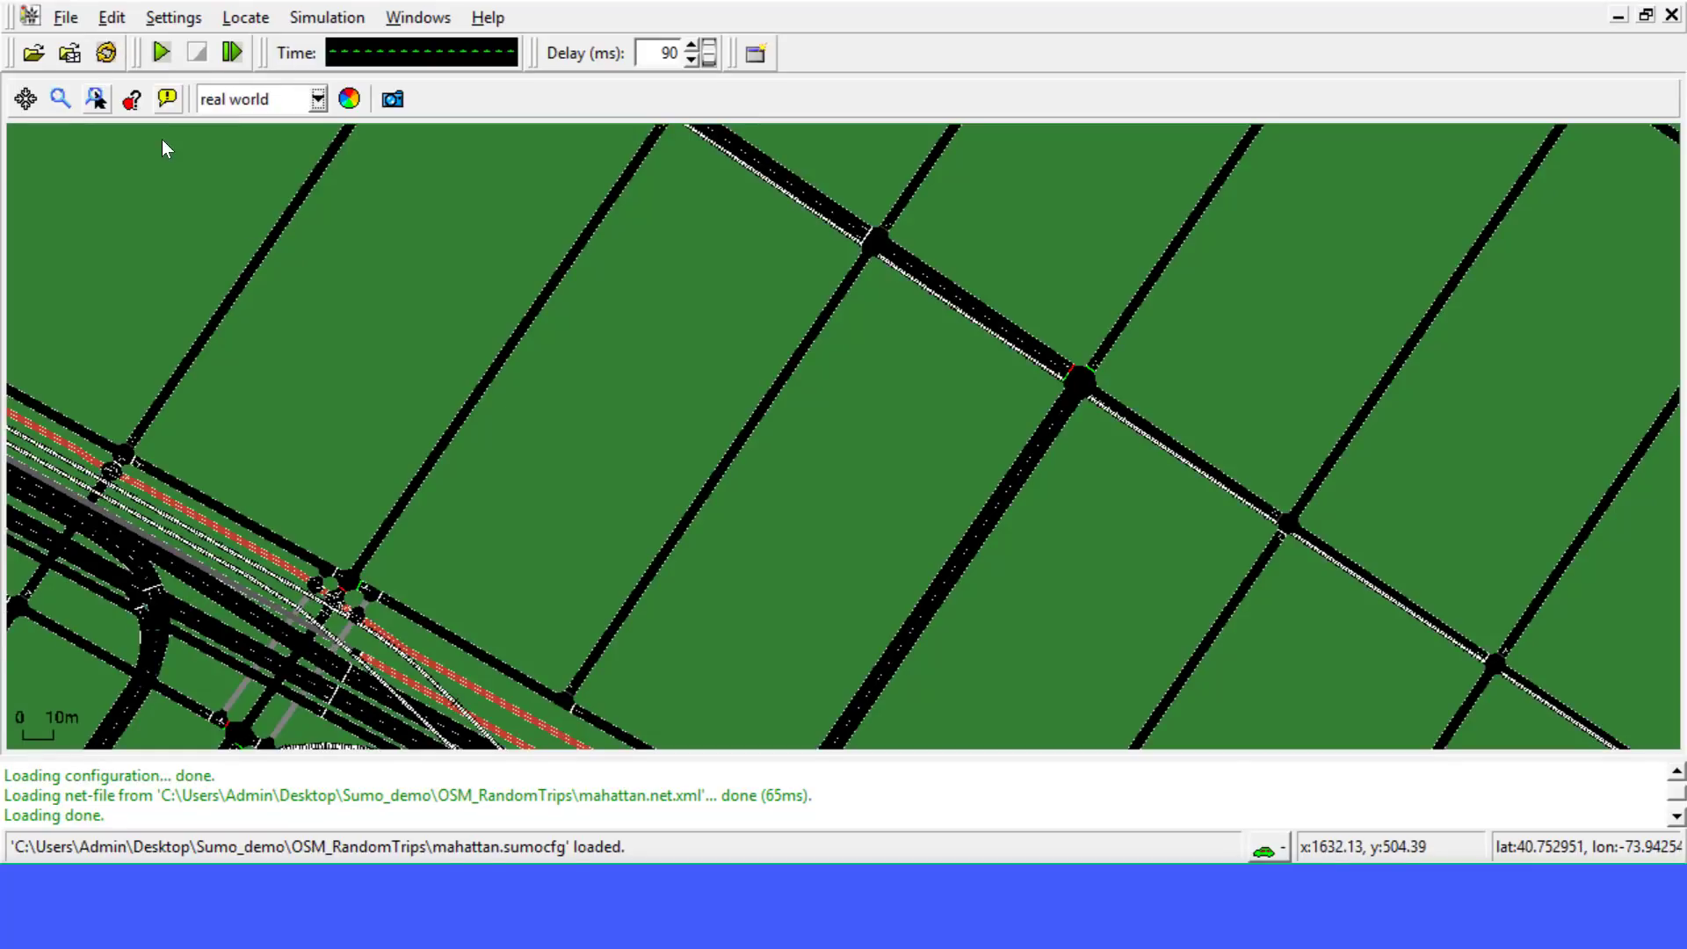
pyautogui.click(161, 53)
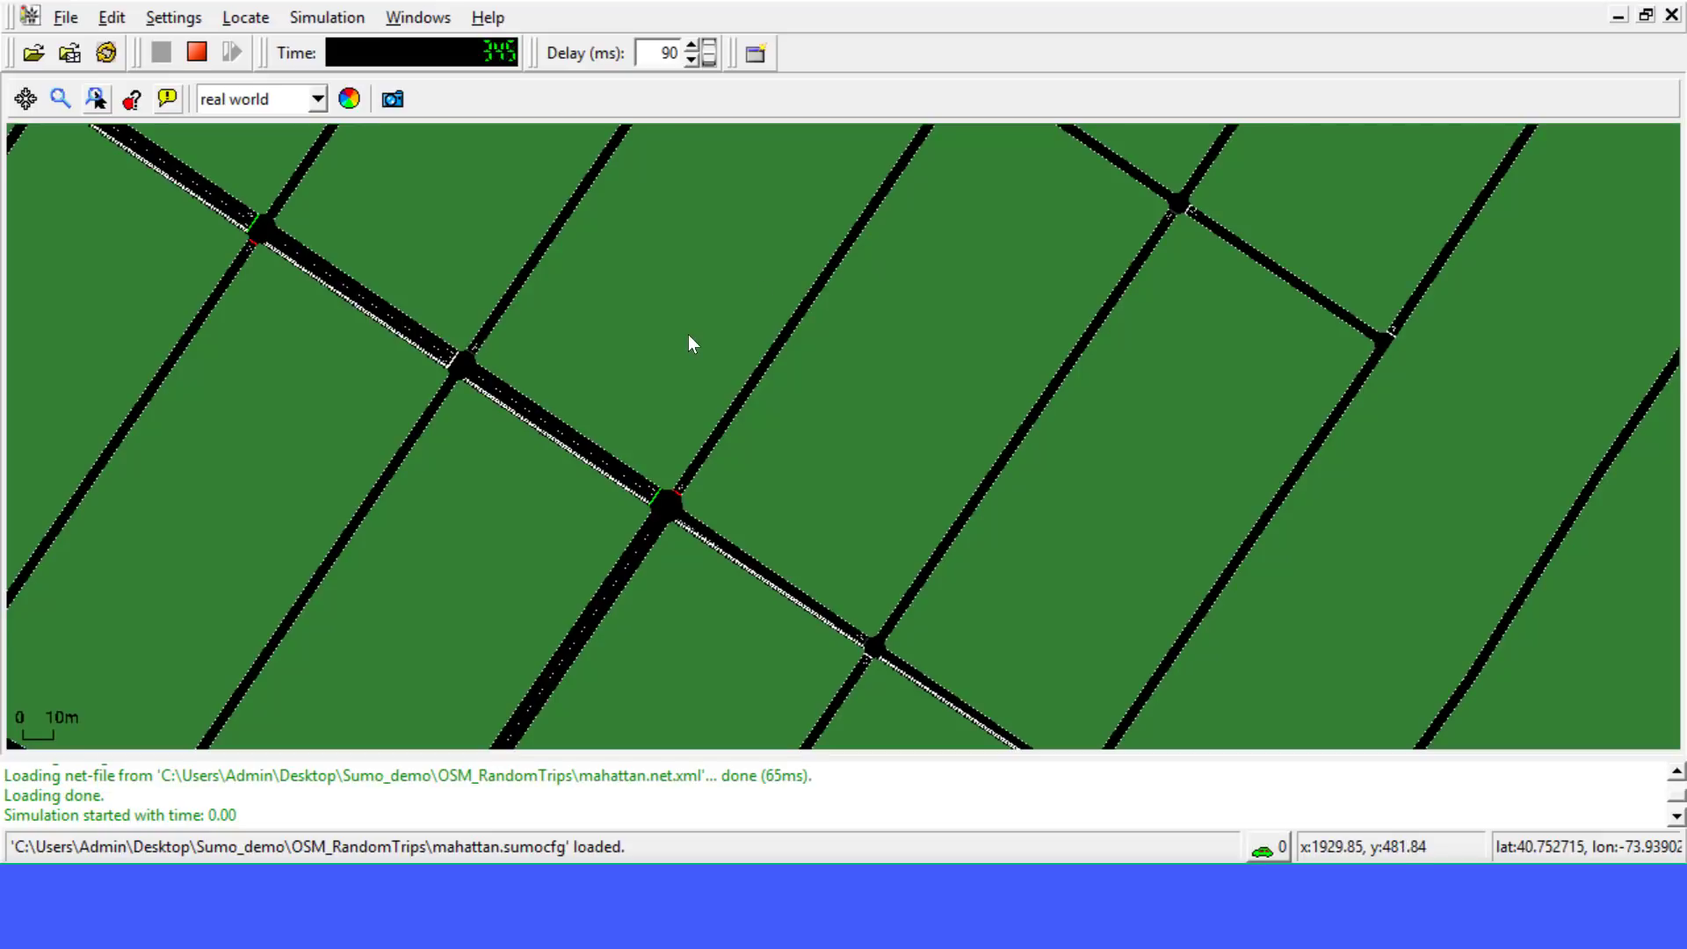
# Reload the mahattan simulation and run it again
pyautogui.hotkey('ctrl', 'r')
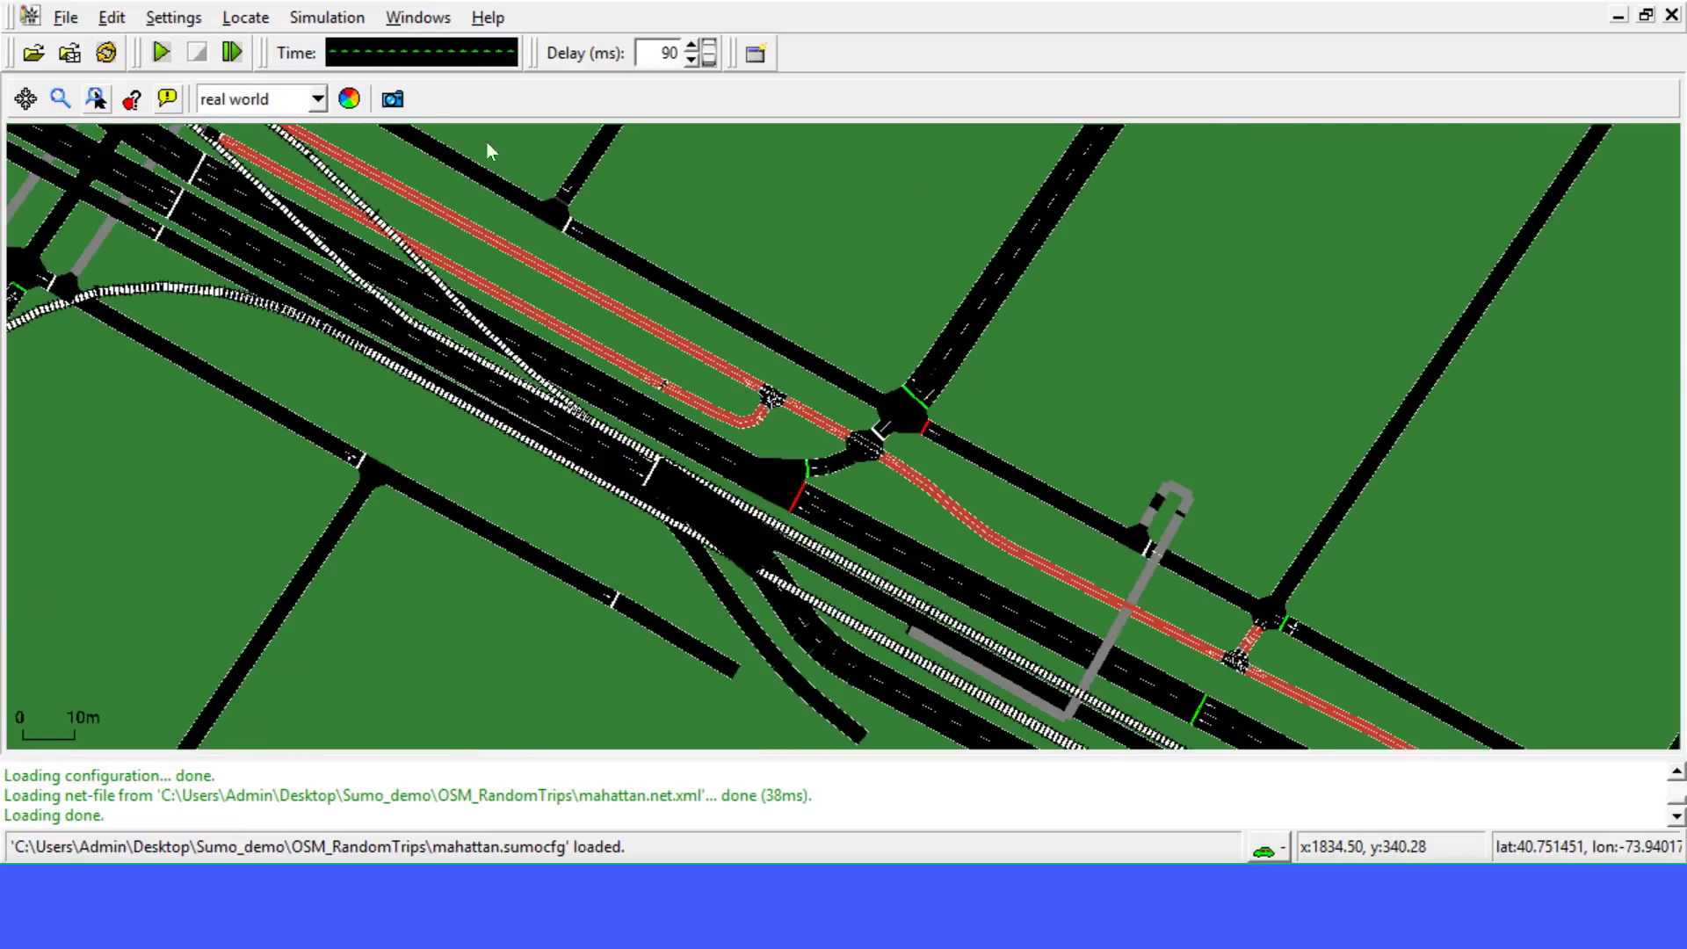
pyautogui.click(106, 53)
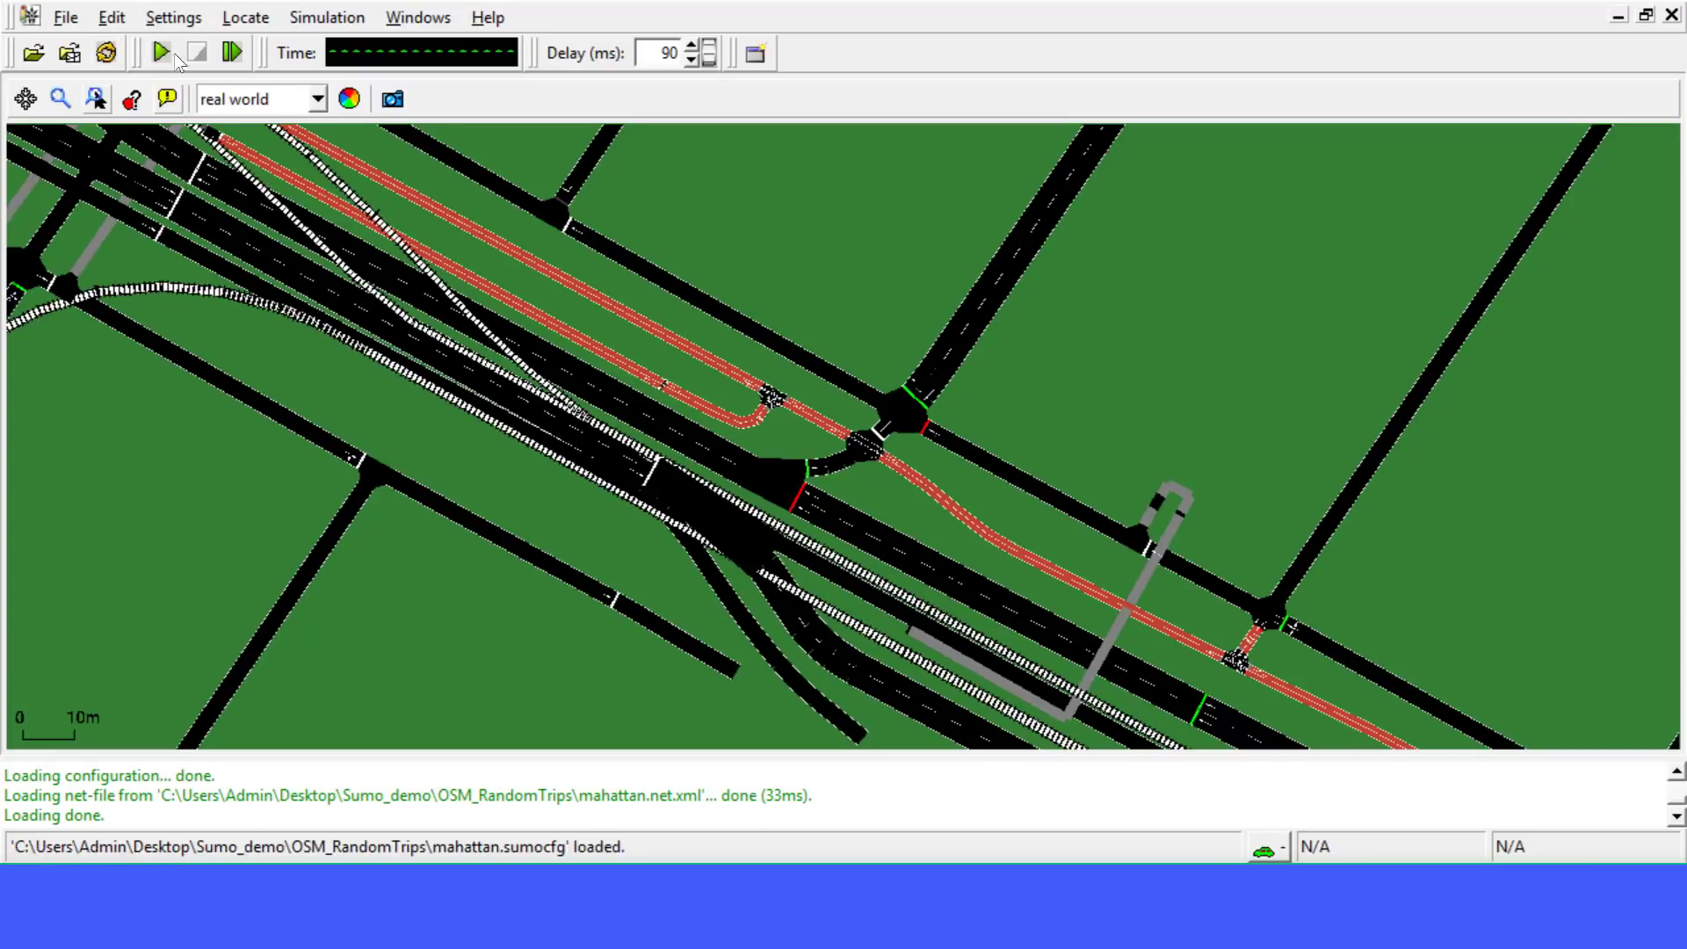
pyautogui.click(162, 55)
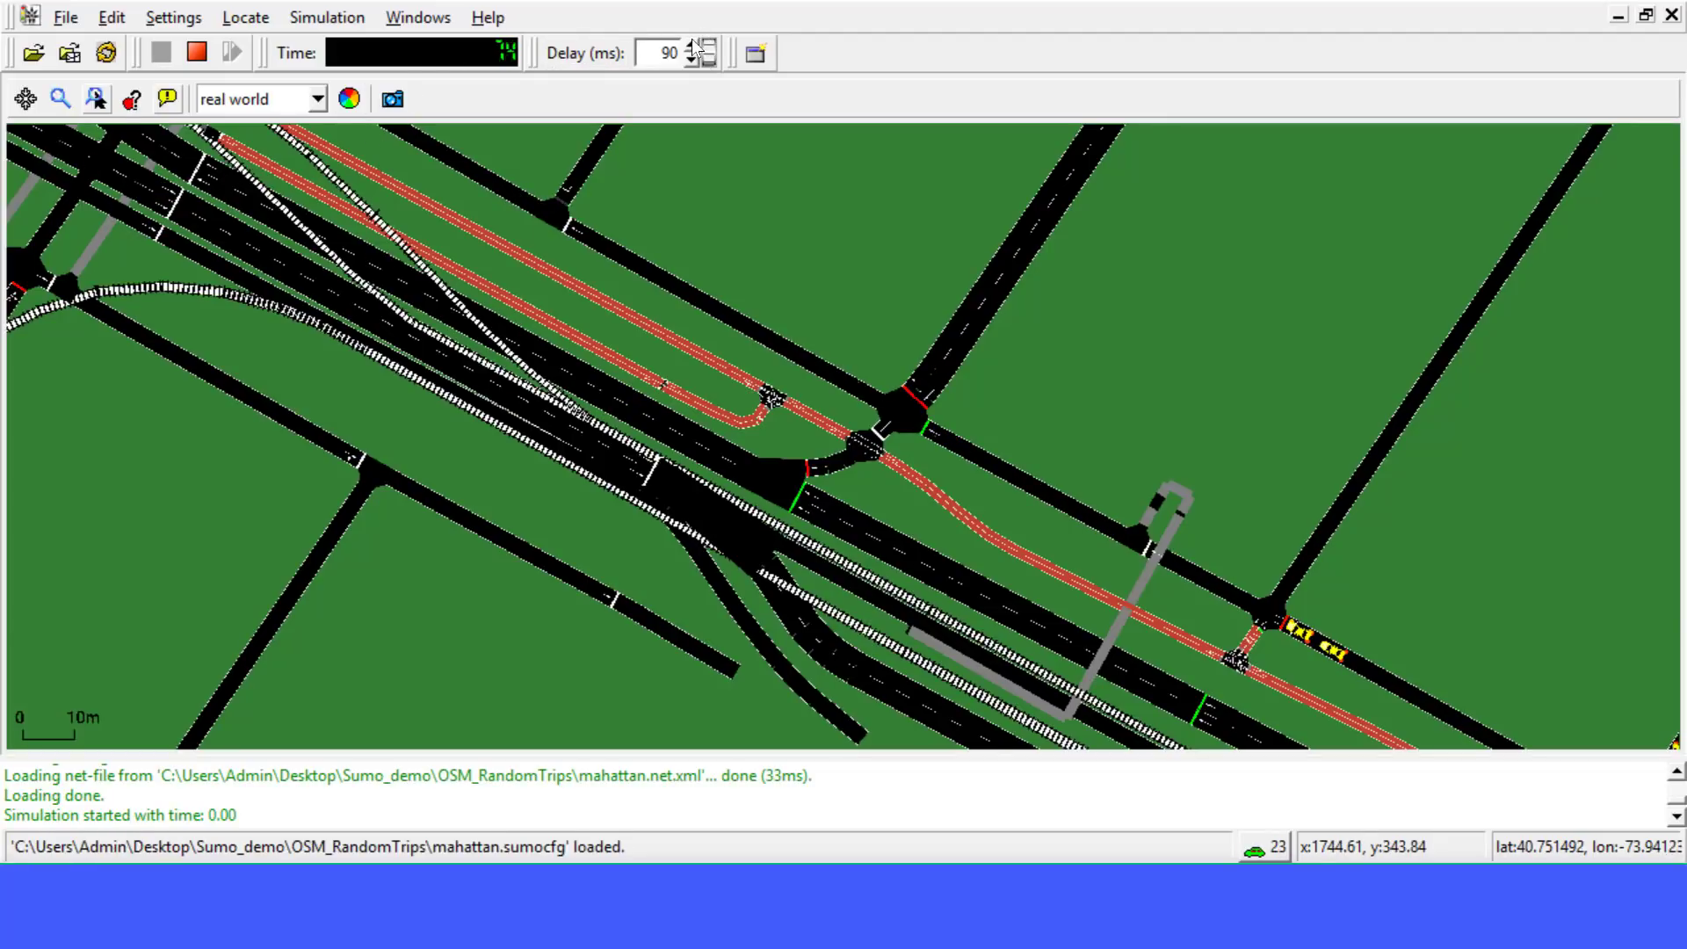
# Raise the delay to 230 ms, reload the simulation, and pan the map down and right
pyautogui.press('Up')
pyautogui.press('Up')
pyautogui.press('Up')
pyautogui.press('Up')
pyautogui.press('Up')
pyautogui.press('Up')
pyautogui.press('Up')
pyautogui.press('Up')
pyautogui.press('Up')
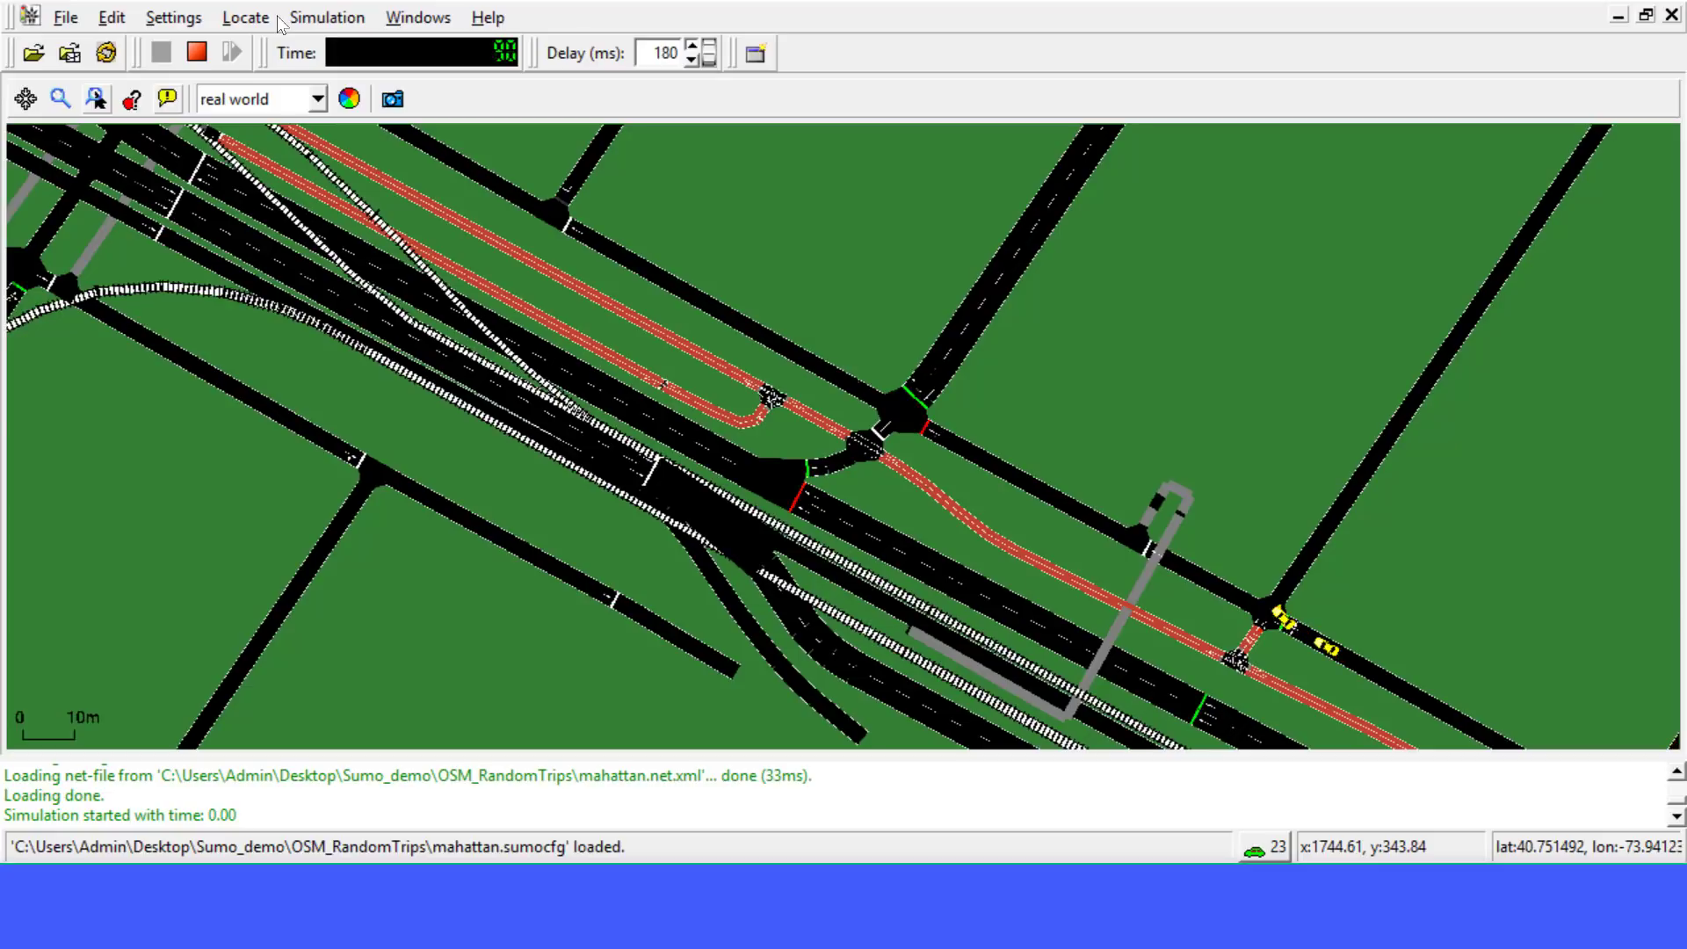
pyautogui.press('Up')
pyautogui.press('Up')
pyautogui.press('Up')
pyautogui.press('Up')
pyautogui.press('Up')
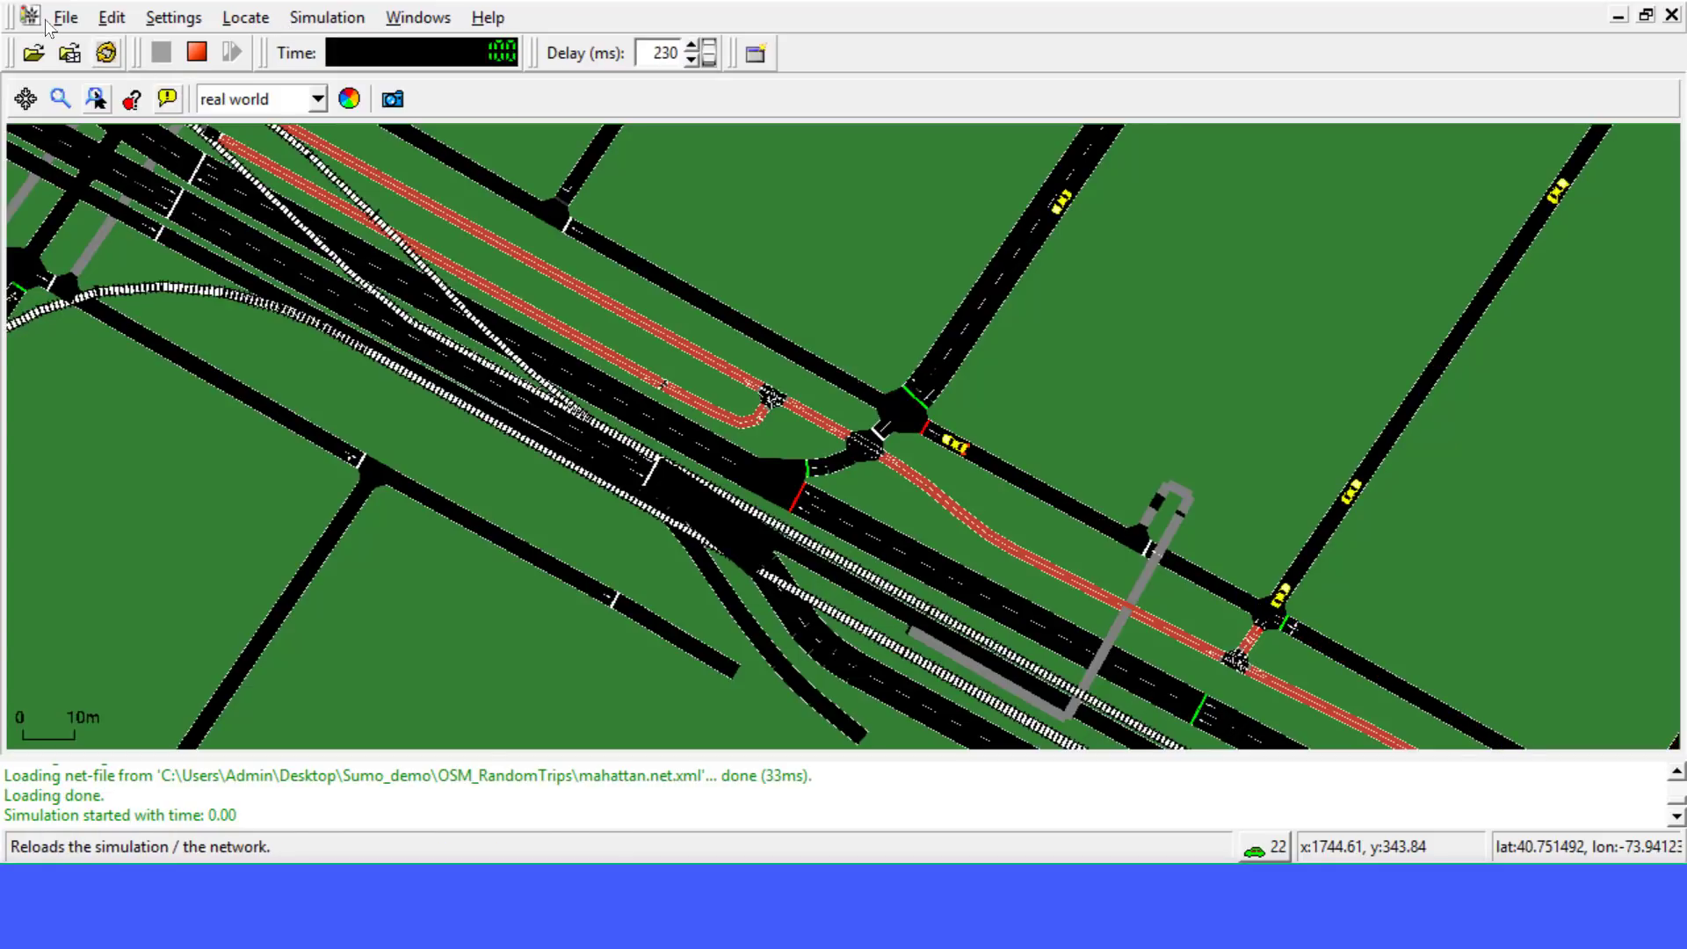
pyautogui.click(105, 53)
pyautogui.moveTo(665, 297); pyautogui.dragTo(741, 364)
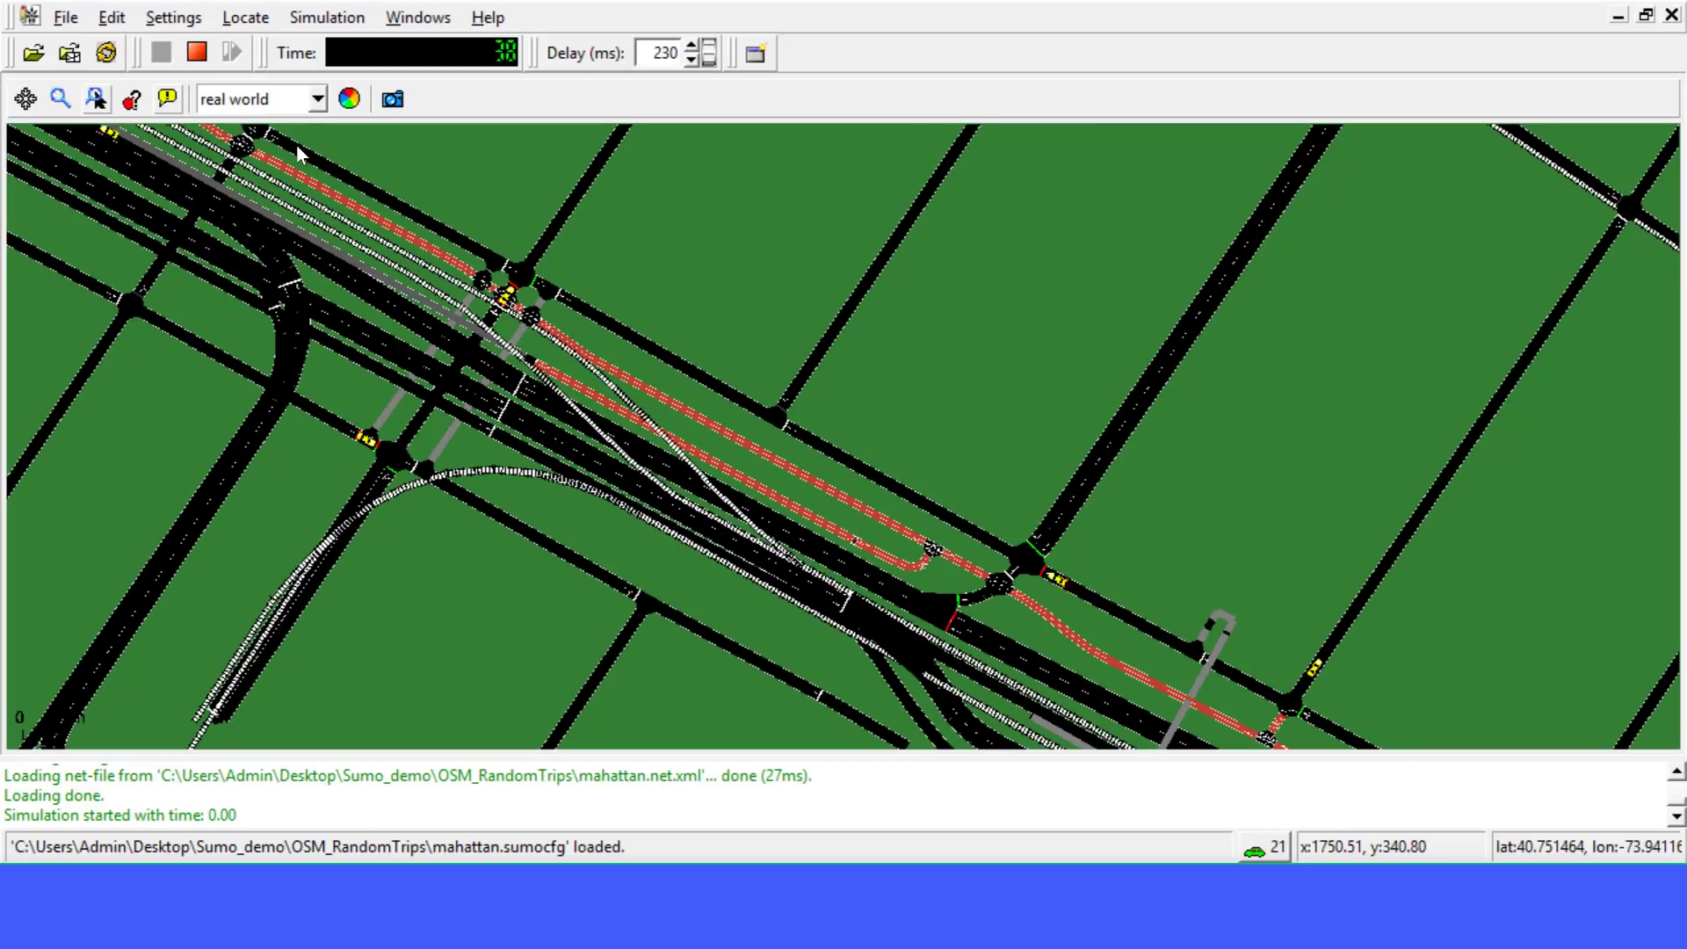